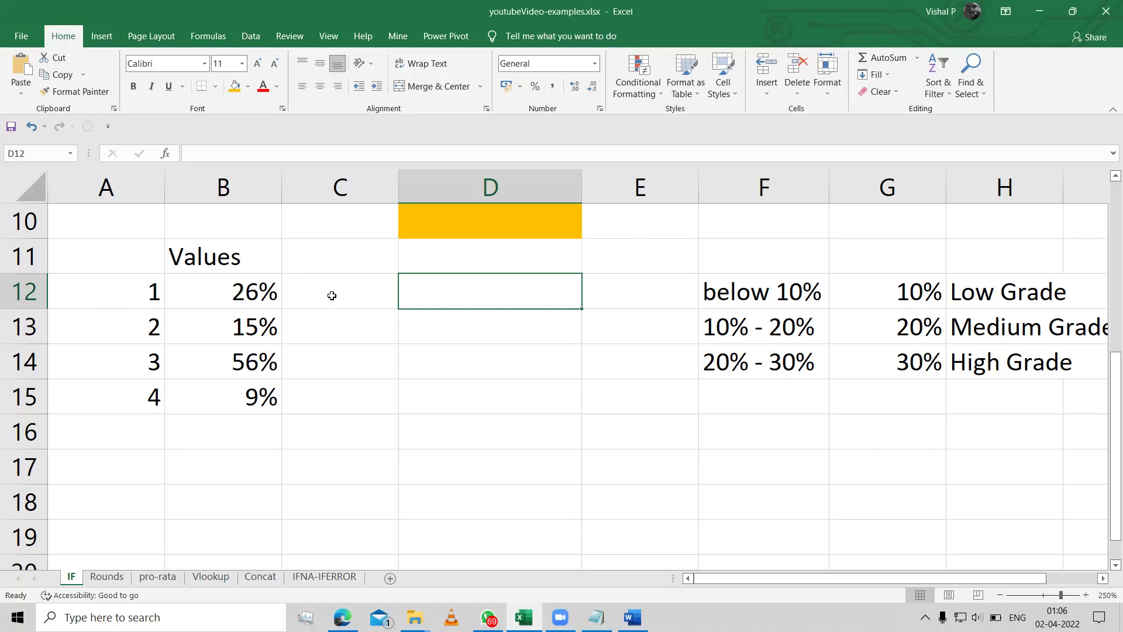
# Step: Examine the numbered percentages in A11:B15 and the grade bands with their limits and labels in F12:H14
pyautogui.click(183, 255)
pyautogui.moveTo(204, 313); pyautogui.dragTo(221, 384)
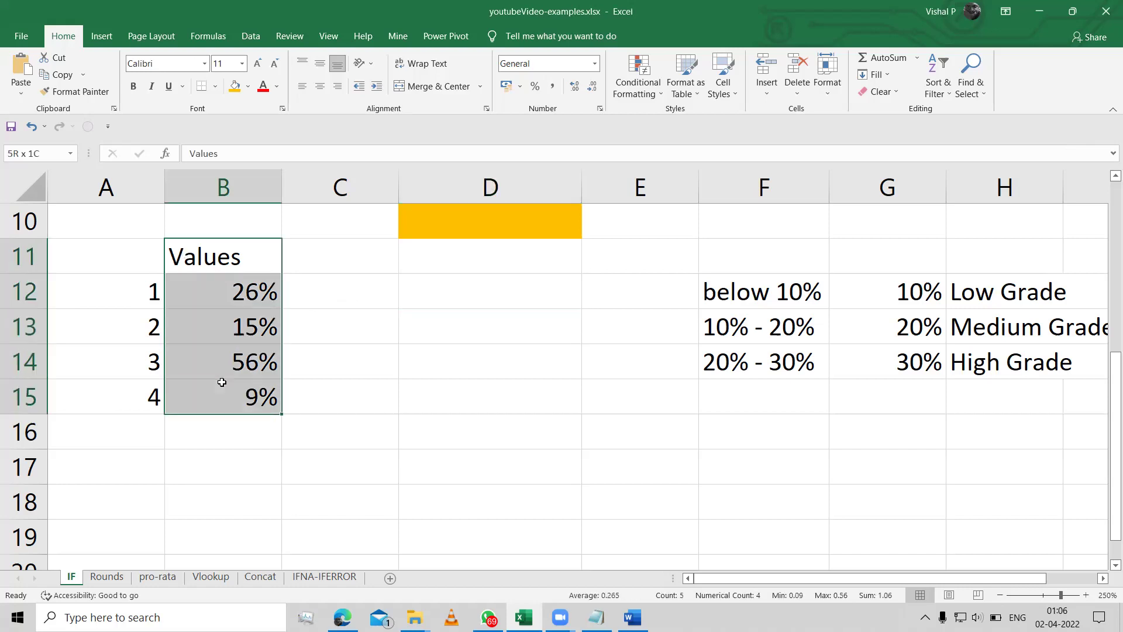
pyautogui.moveTo(142, 291); pyautogui.dragTo(117, 401)
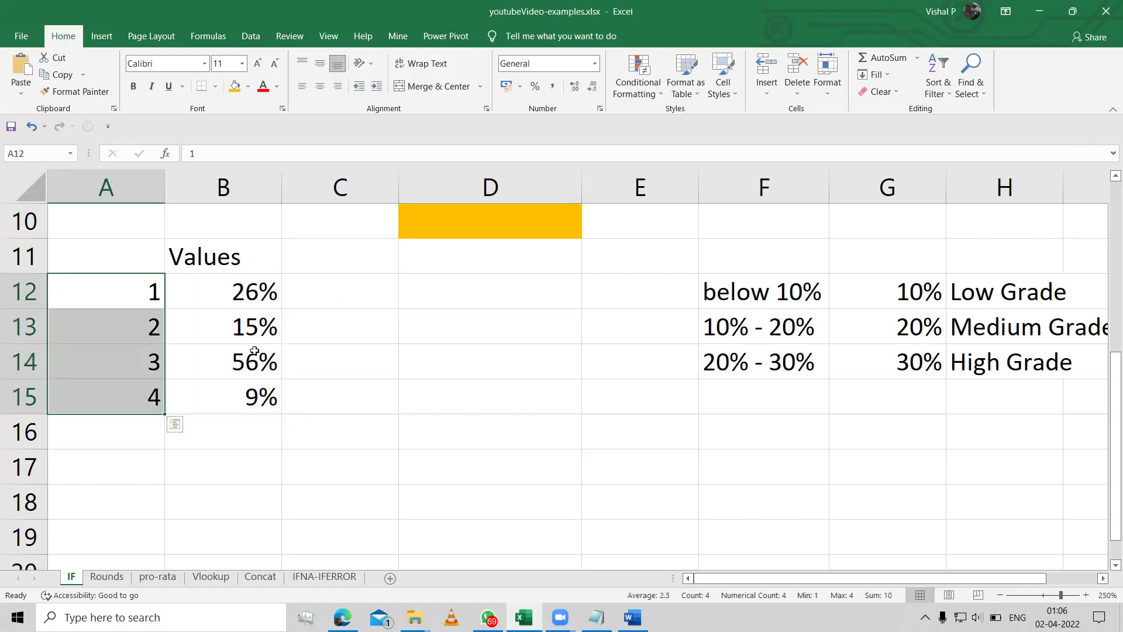
pyautogui.moveTo(249, 290); pyautogui.dragTo(267, 399)
pyautogui.moveTo(774, 294); pyautogui.dragTo(803, 357)
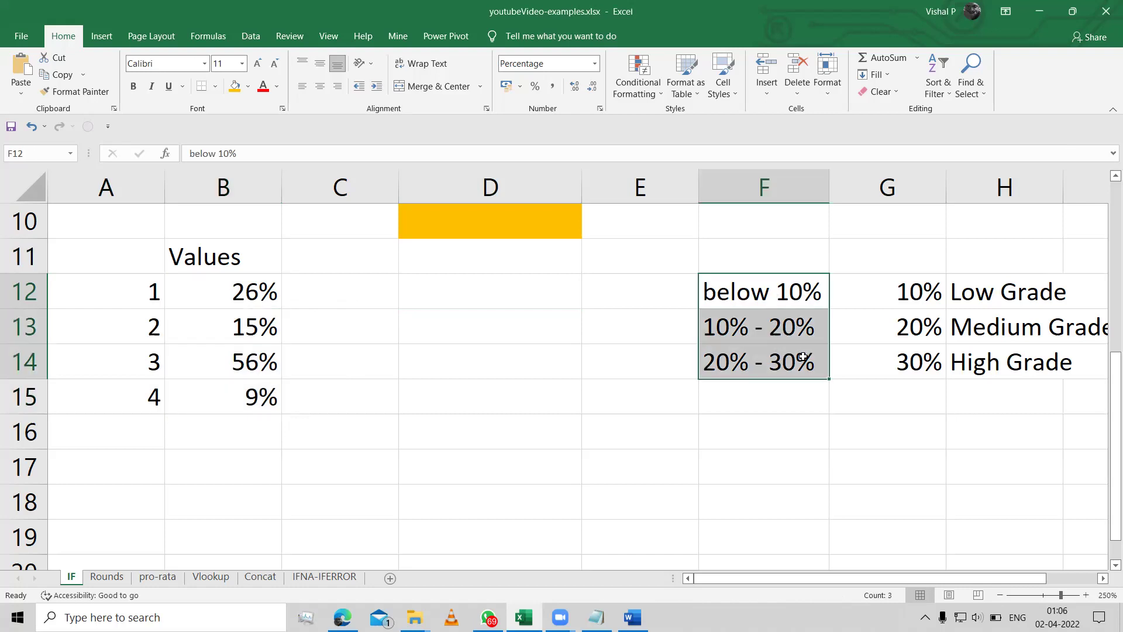
pyautogui.click(961, 285)
pyautogui.keyDown('ctrl'); pyautogui.click(1020, 329); pyautogui.keyUp('ctrl')
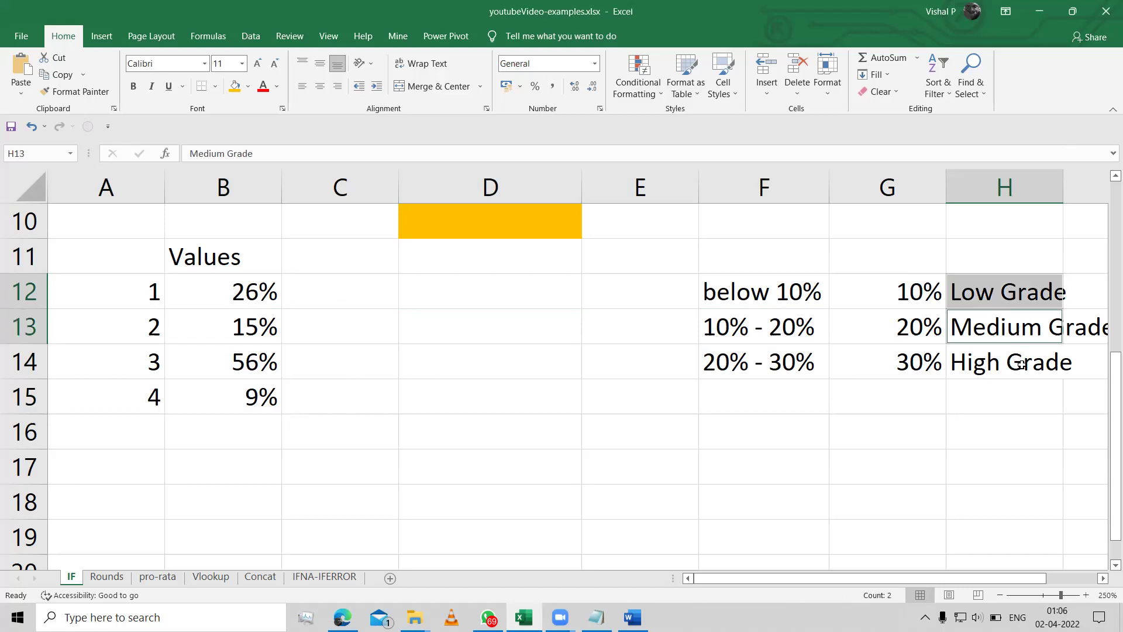
pyautogui.keyDown('ctrl'); pyautogui.click(1022, 367); pyautogui.keyUp('ctrl')
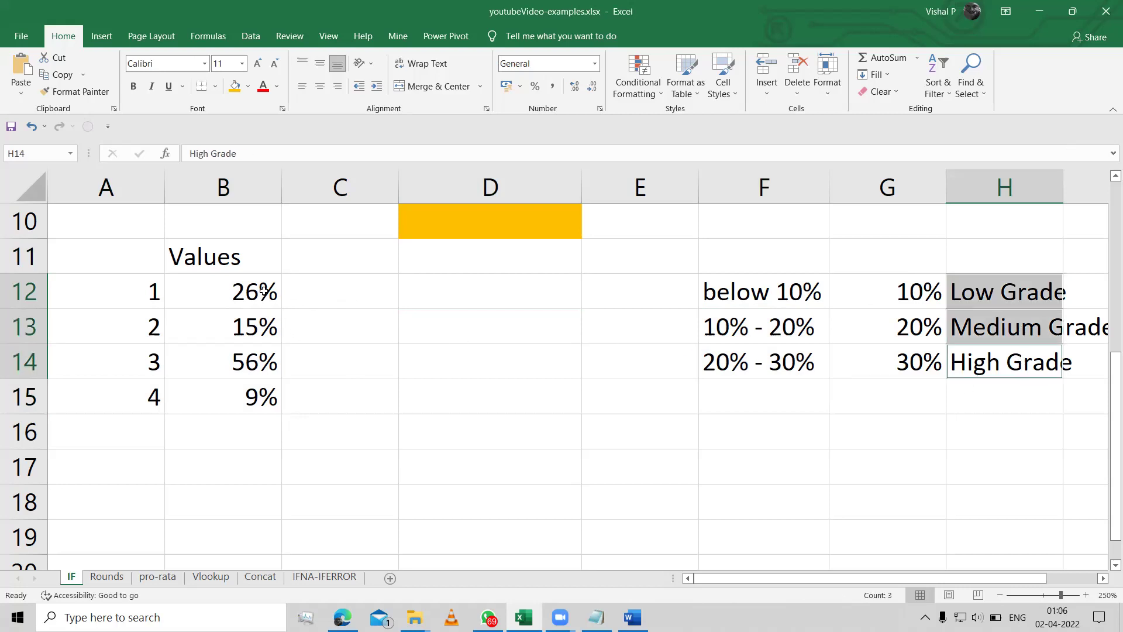
pyautogui.moveTo(260, 299); pyautogui.dragTo(261, 398)
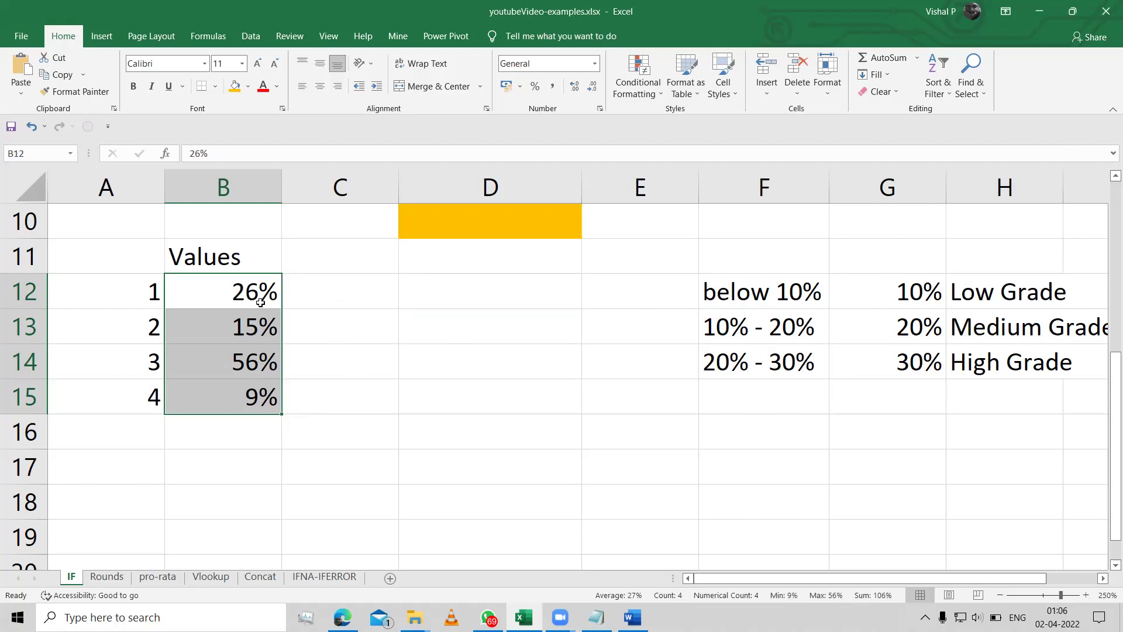
pyautogui.click(429, 293)
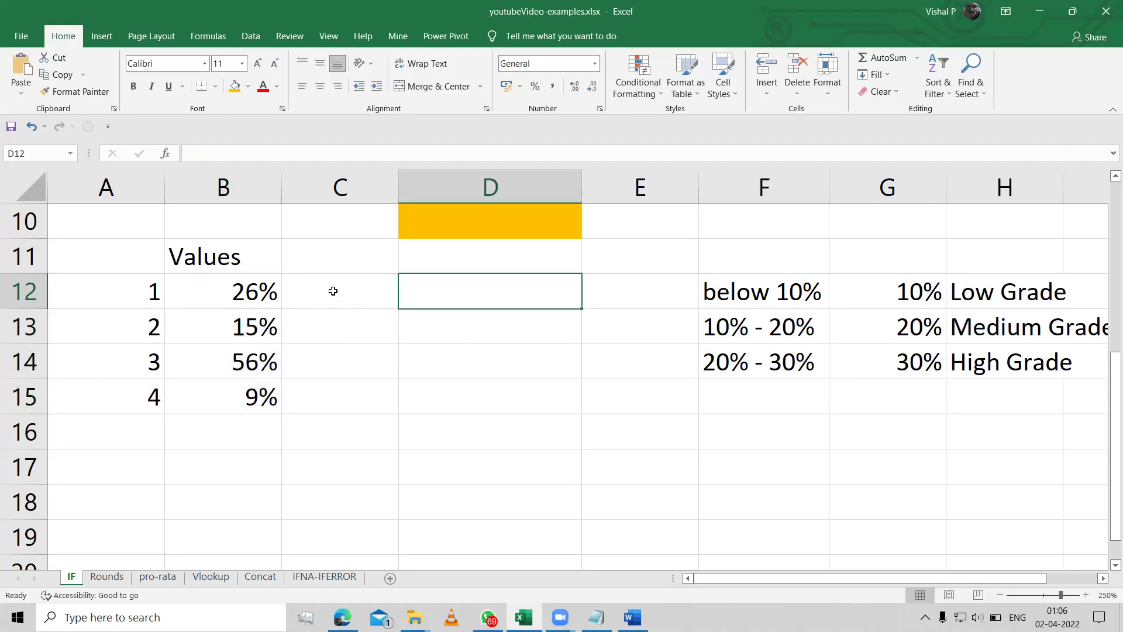
pyautogui.click(265, 287)
pyautogui.click(266, 326)
pyautogui.click(261, 362)
pyautogui.click(261, 393)
pyautogui.click(261, 292)
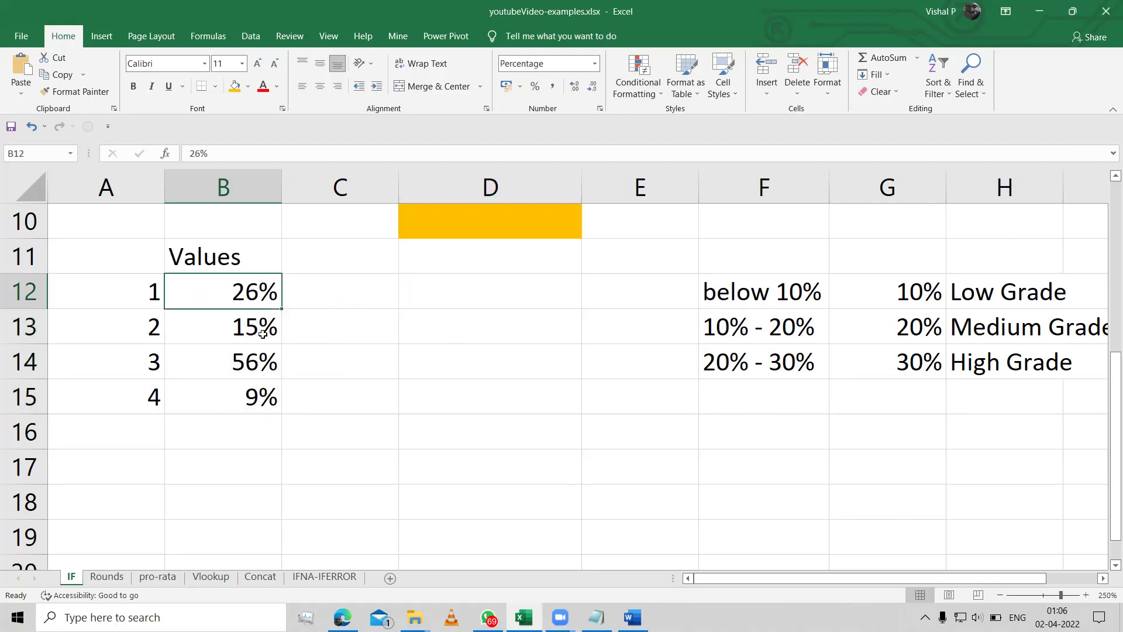
pyautogui.click(474, 286)
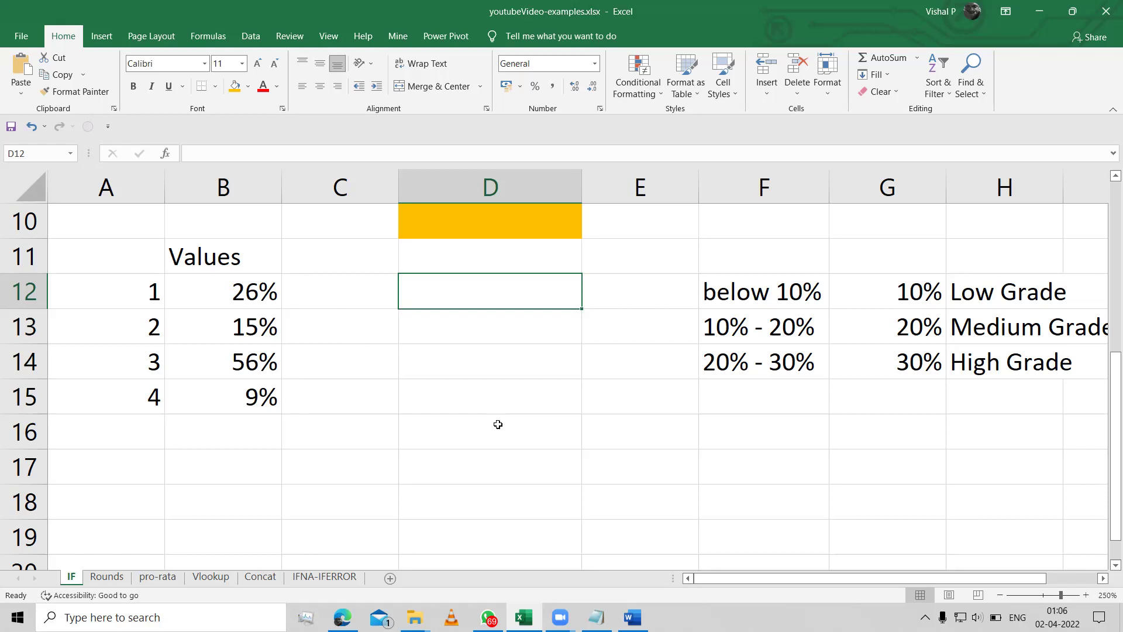
# Step: Start an IF formula in D17 that tests B12<$G$12 and returns $H$12 when true
pyautogui.click(477, 455)
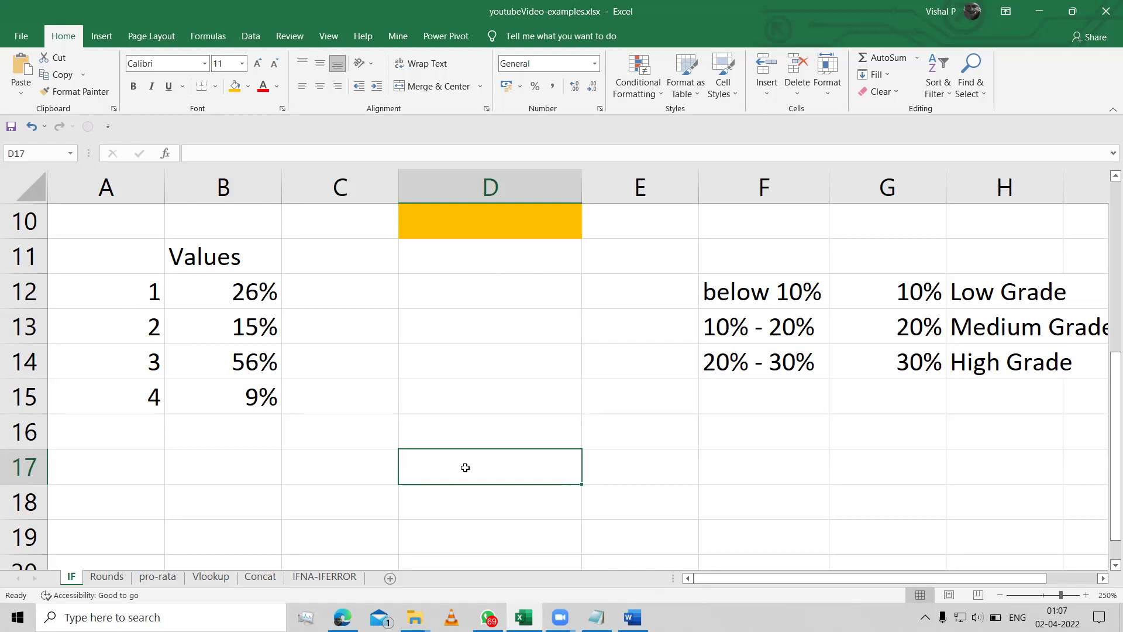
pyautogui.write('=if')
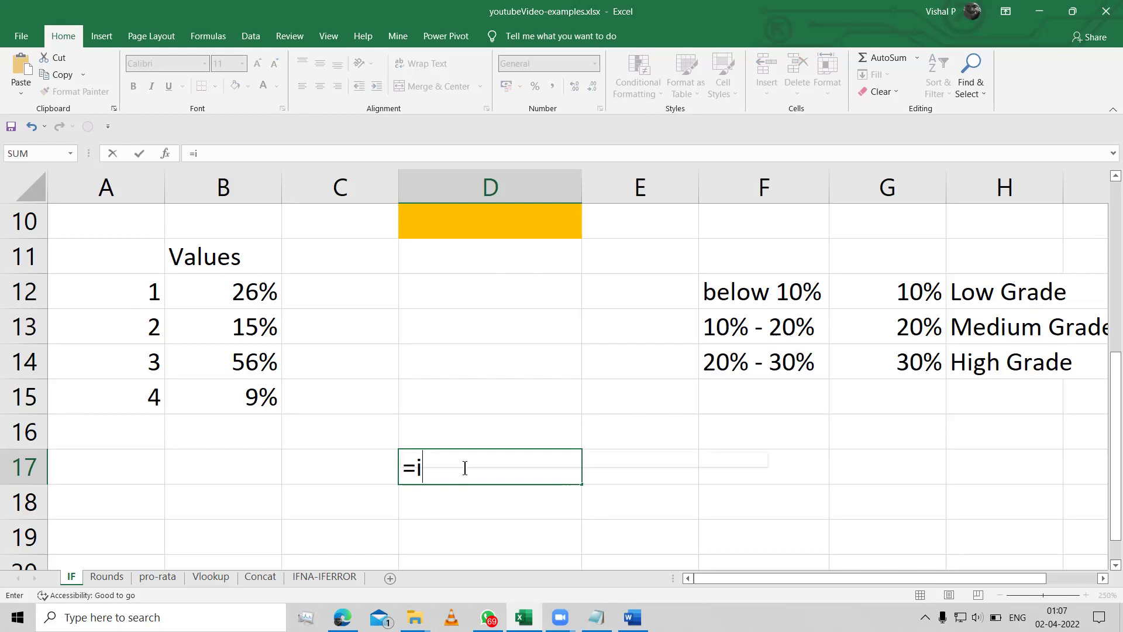
pyautogui.press('Tab')
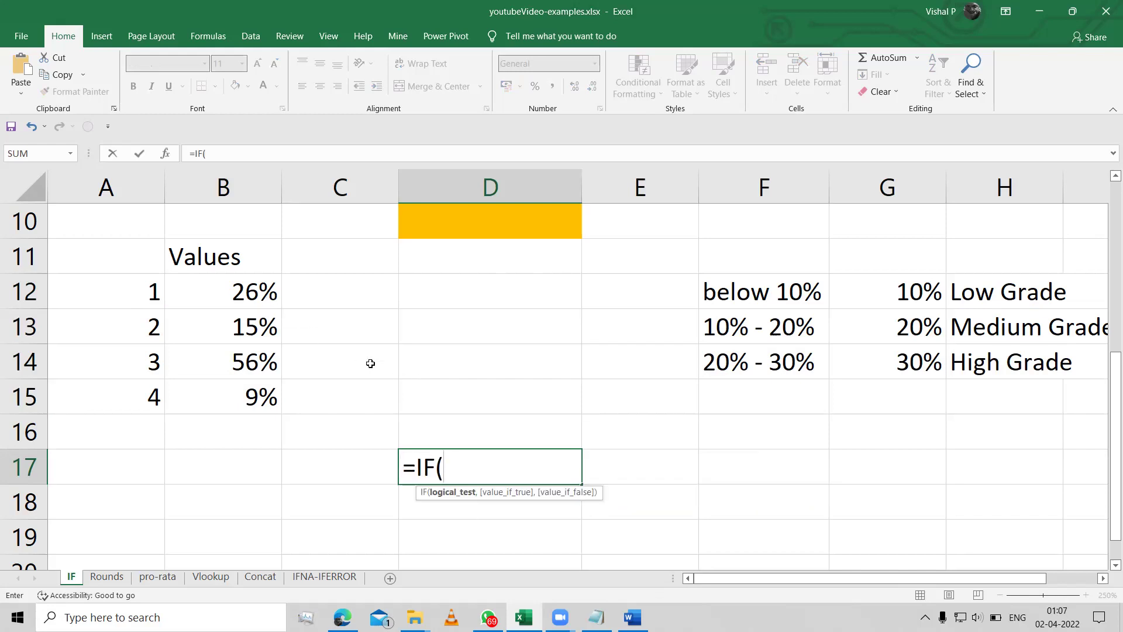
pyautogui.click(225, 285)
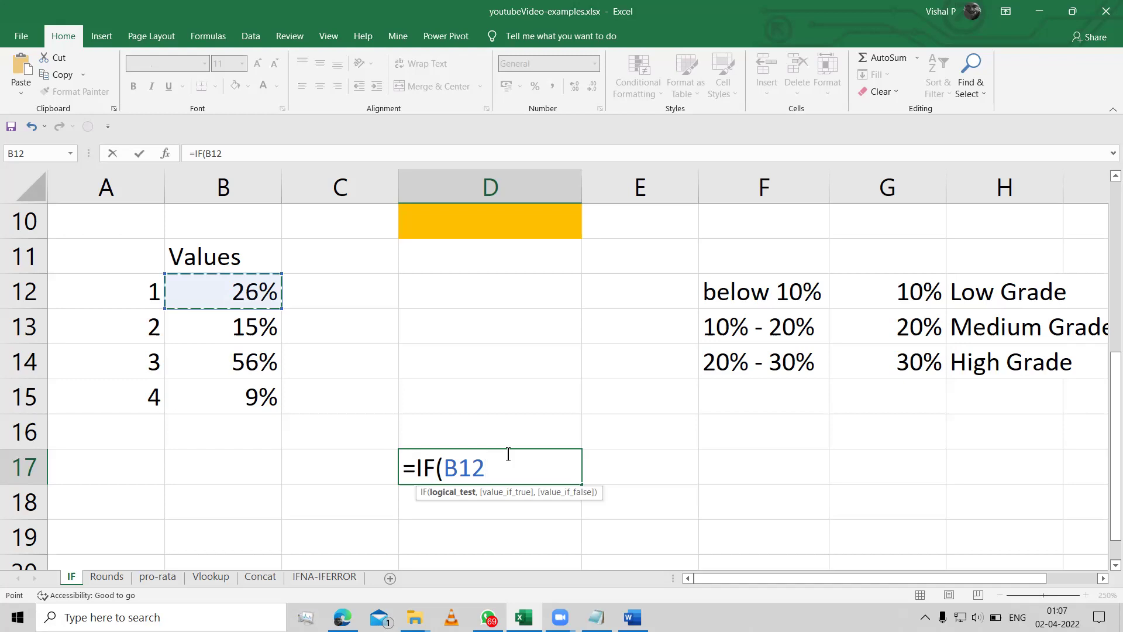
pyautogui.write('<')
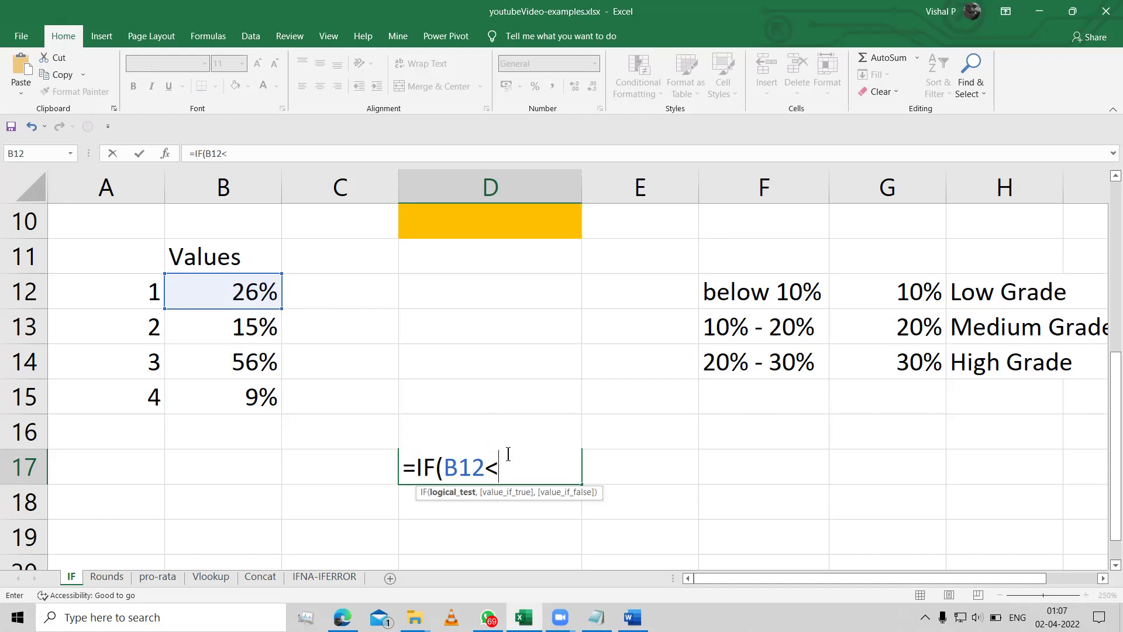
pyautogui.click(860, 290)
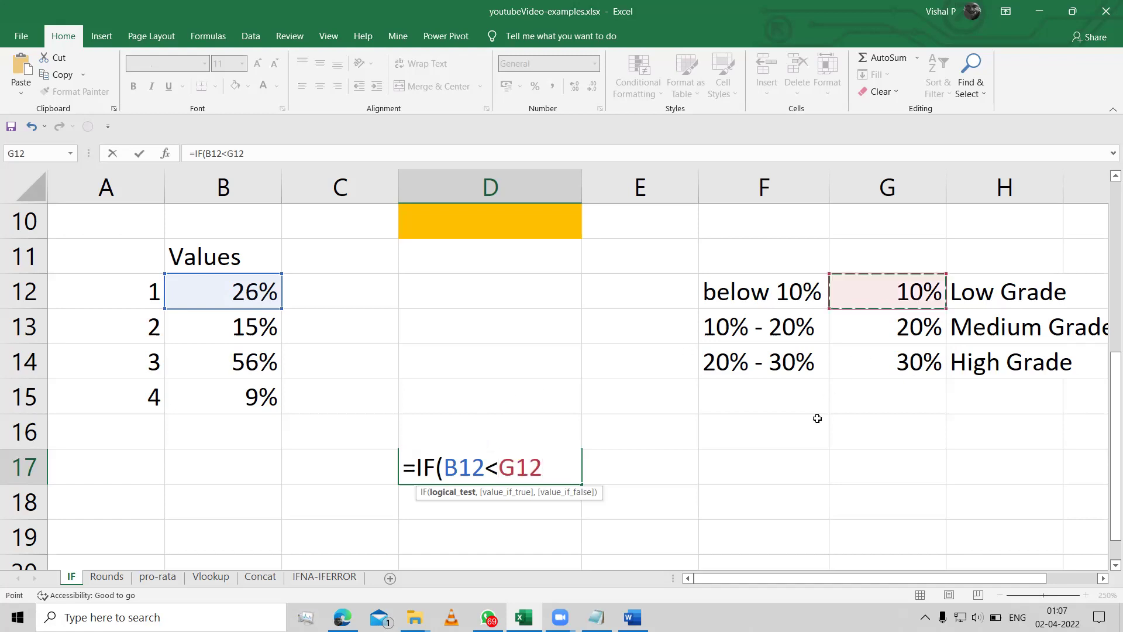
pyautogui.press('F4')
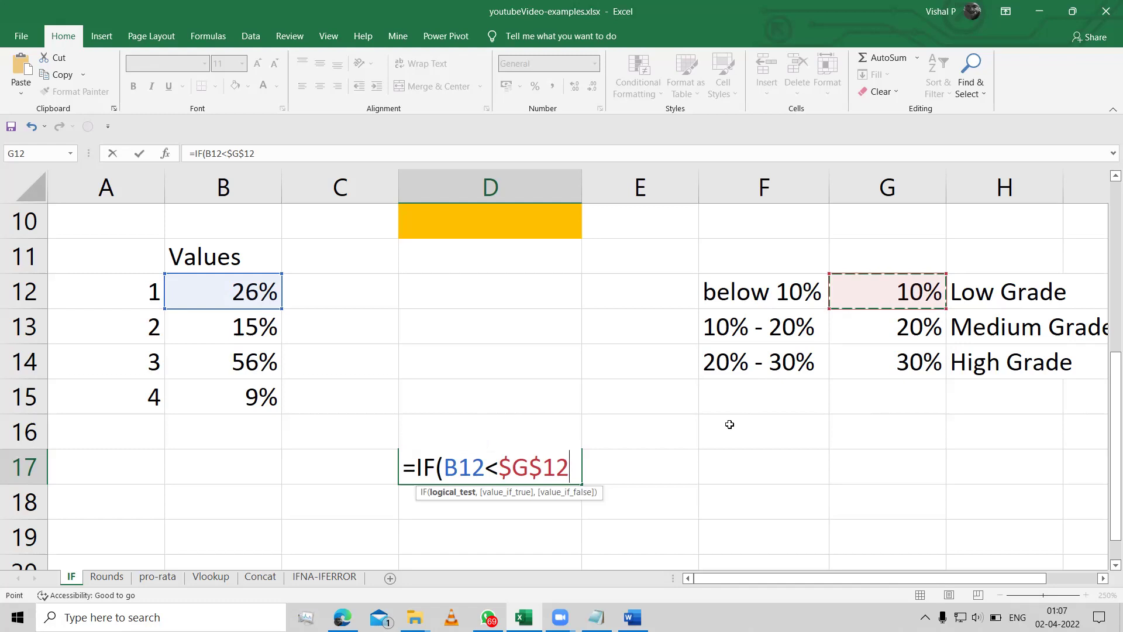
pyautogui.write(',')
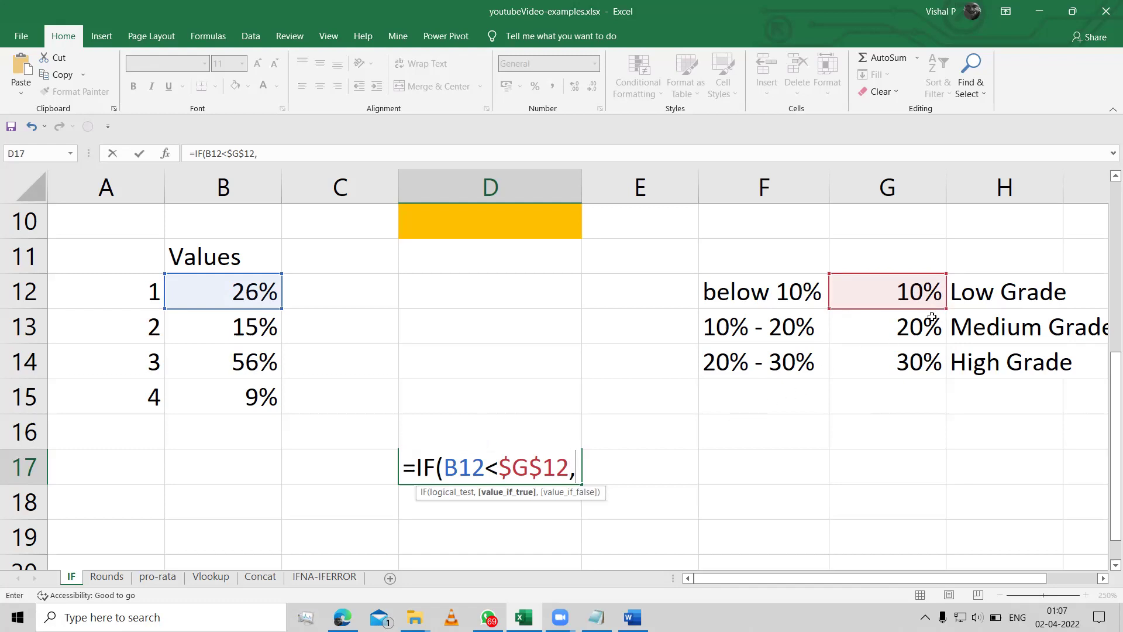
pyautogui.click(993, 299)
pyautogui.press('F4')
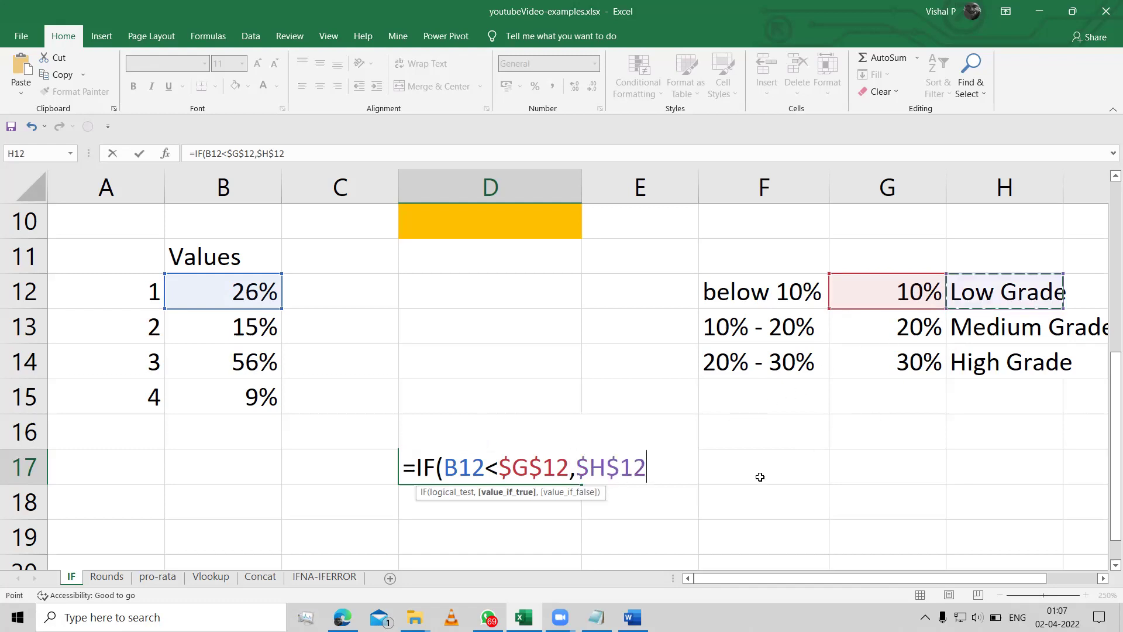
# Step: Nest a second IF as the formula's value-if-false argument, with an AND function opening its logical test
pyautogui.write(',if')
pyautogui.press('Tab')
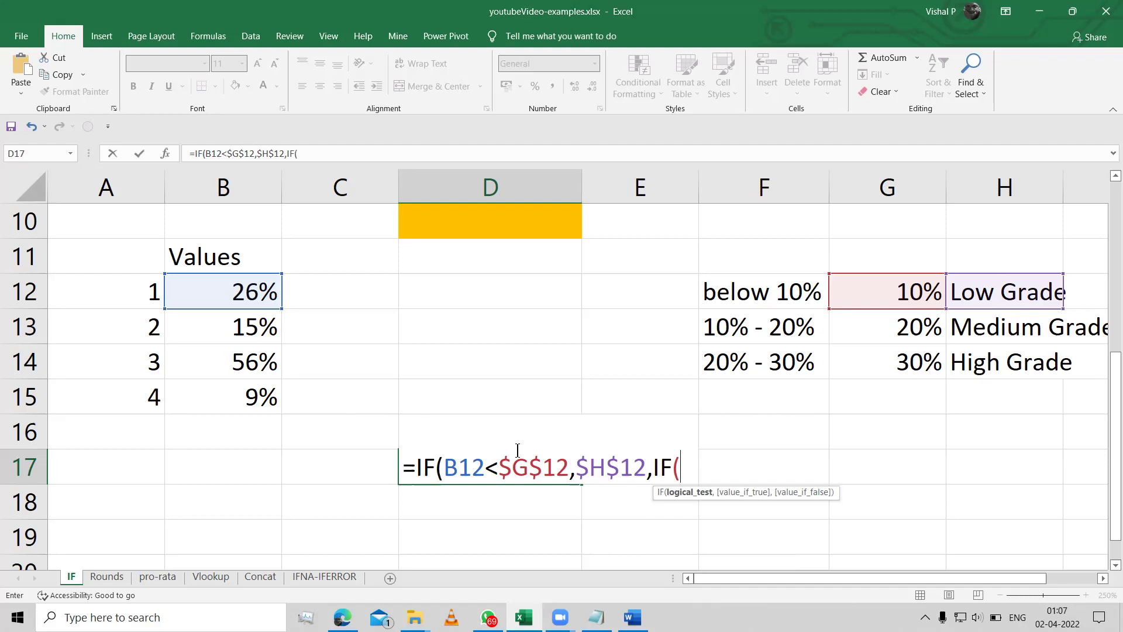
pyautogui.click(264, 293)
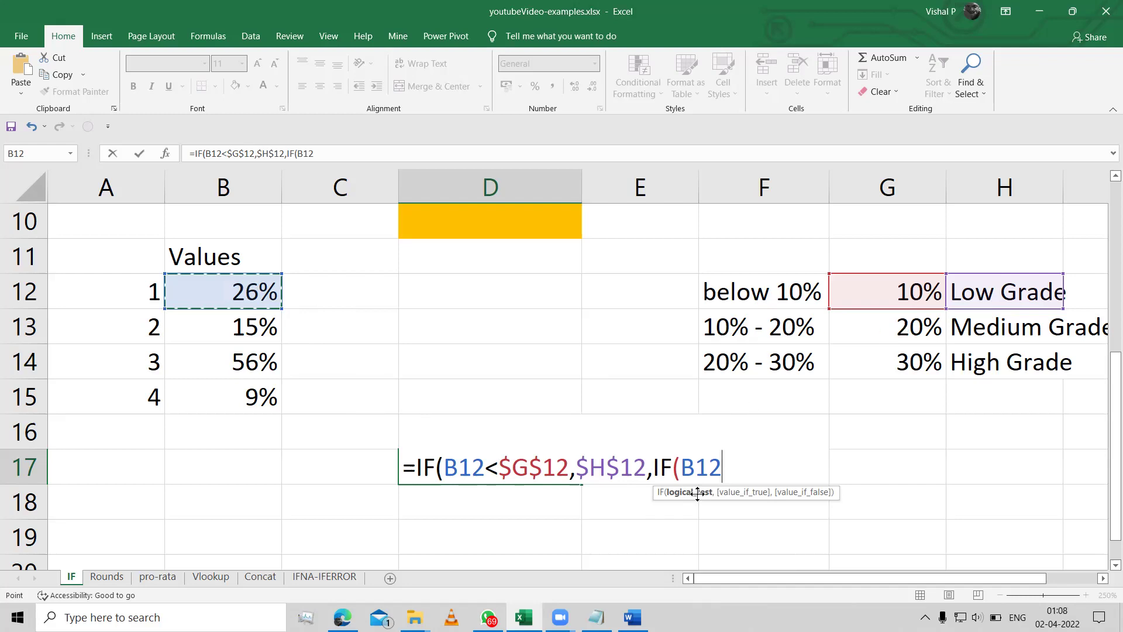
pyautogui.moveTo(681, 466); pyautogui.dragTo(724, 467)
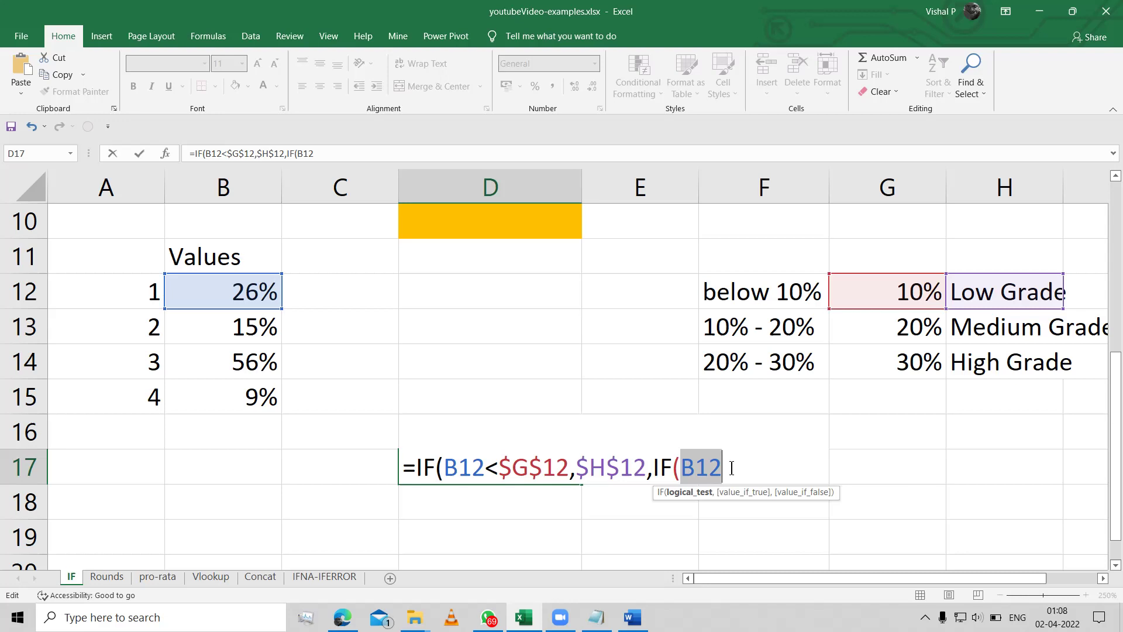
pyautogui.write('and')
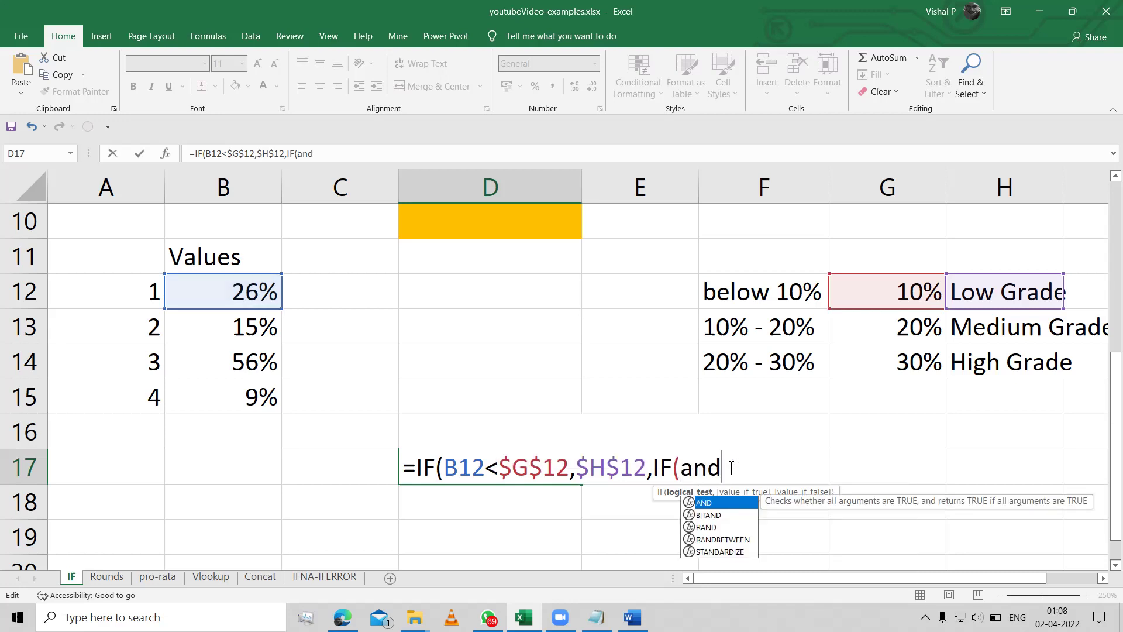
pyautogui.press('Tab')
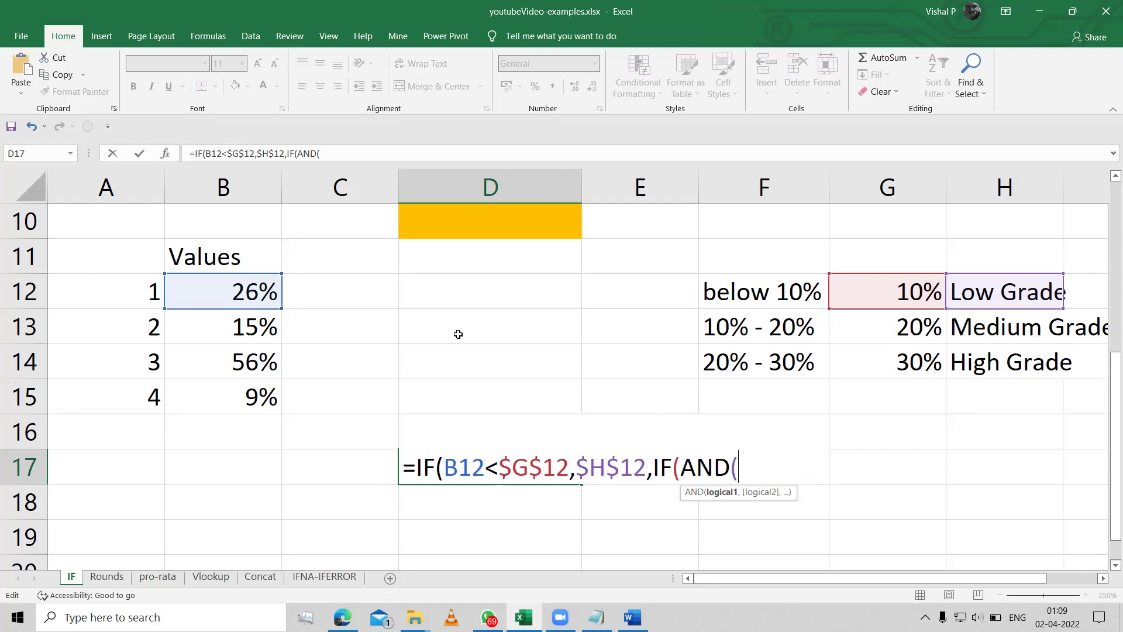
# Step: Enter B12>=$G$12 as the first condition of the AND function
pyautogui.click(246, 296)
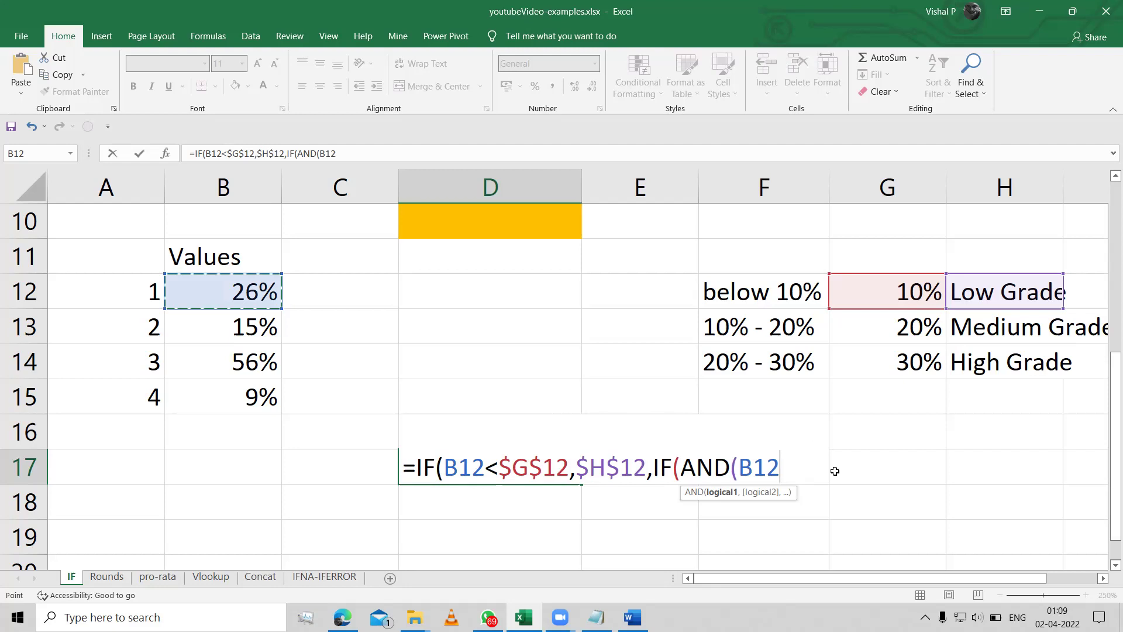
pyautogui.write('>')
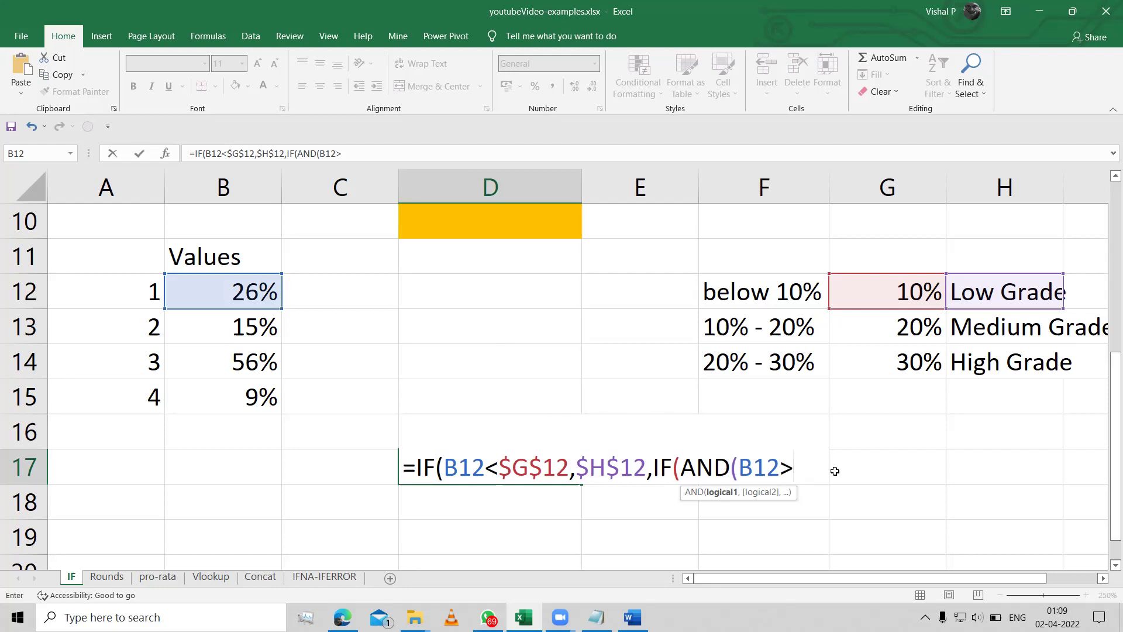
pyautogui.write('=')
pyautogui.click(878, 285)
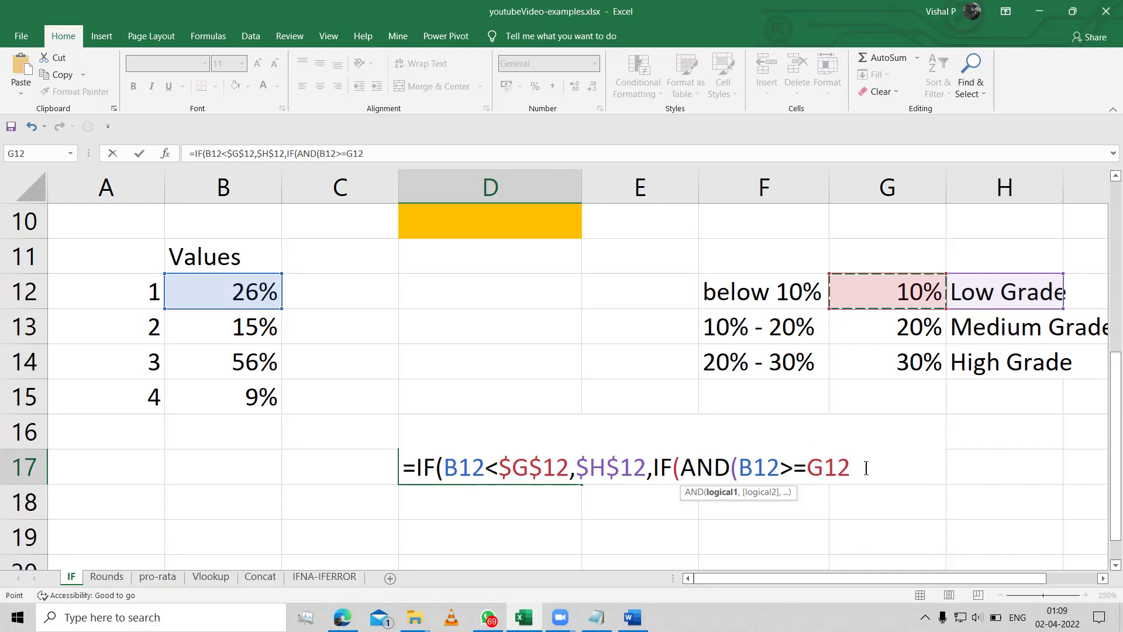
pyautogui.press('F4')
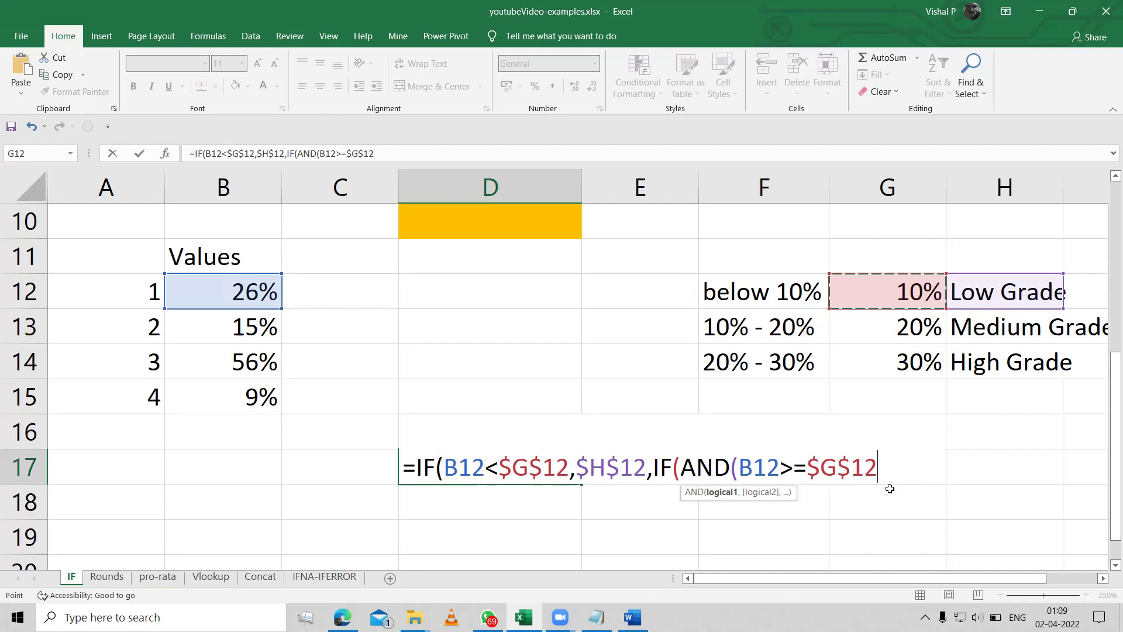
pyautogui.write(',')
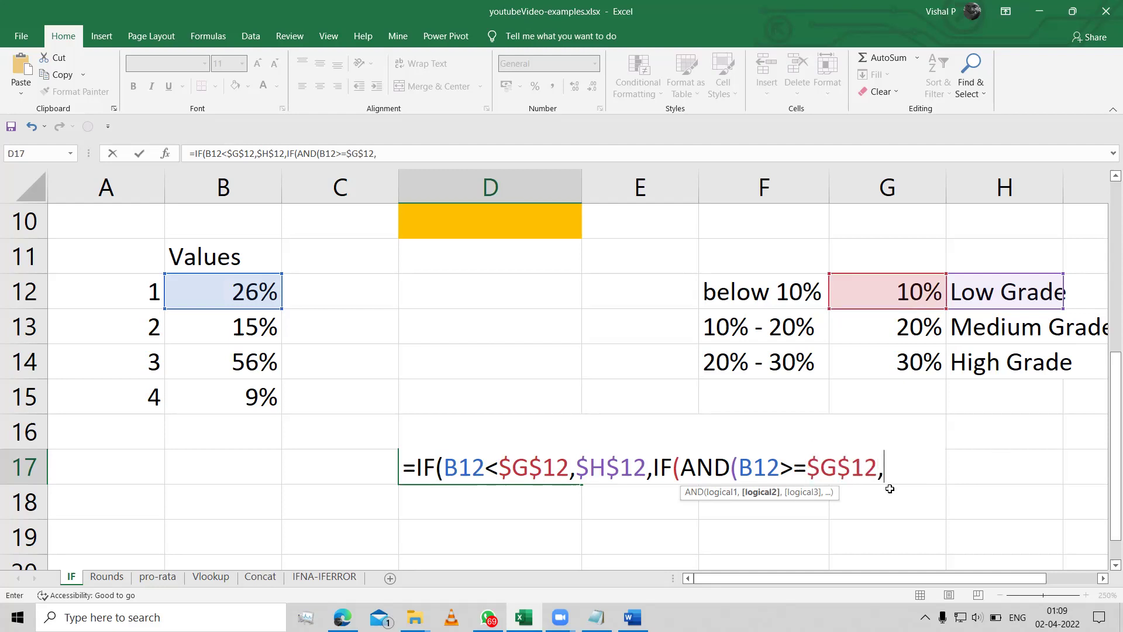
# Step: Add B12<$G$13 as the second AND condition, close the AND function and continue to the nested IF's value-if-true argument
pyautogui.click(270, 294)
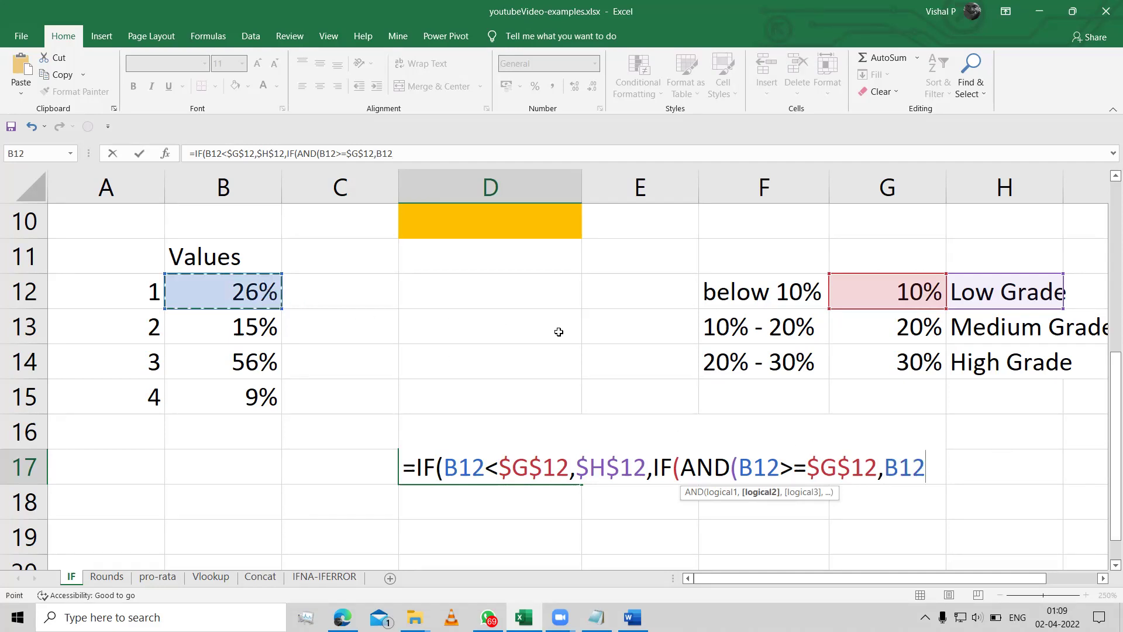
pyautogui.write('<')
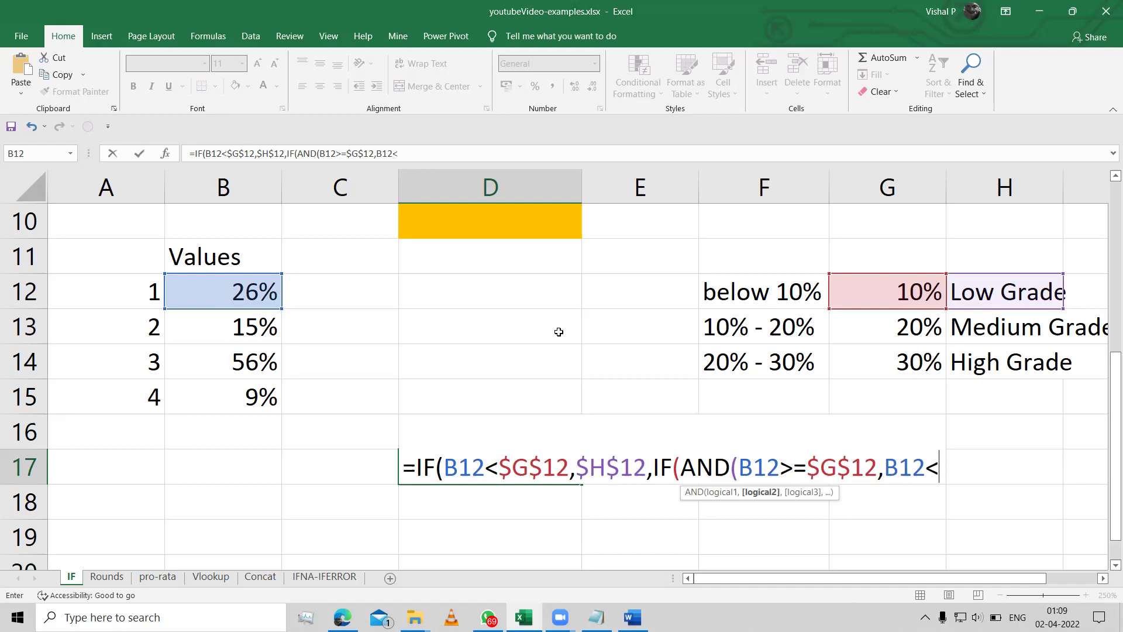
pyautogui.click(914, 333)
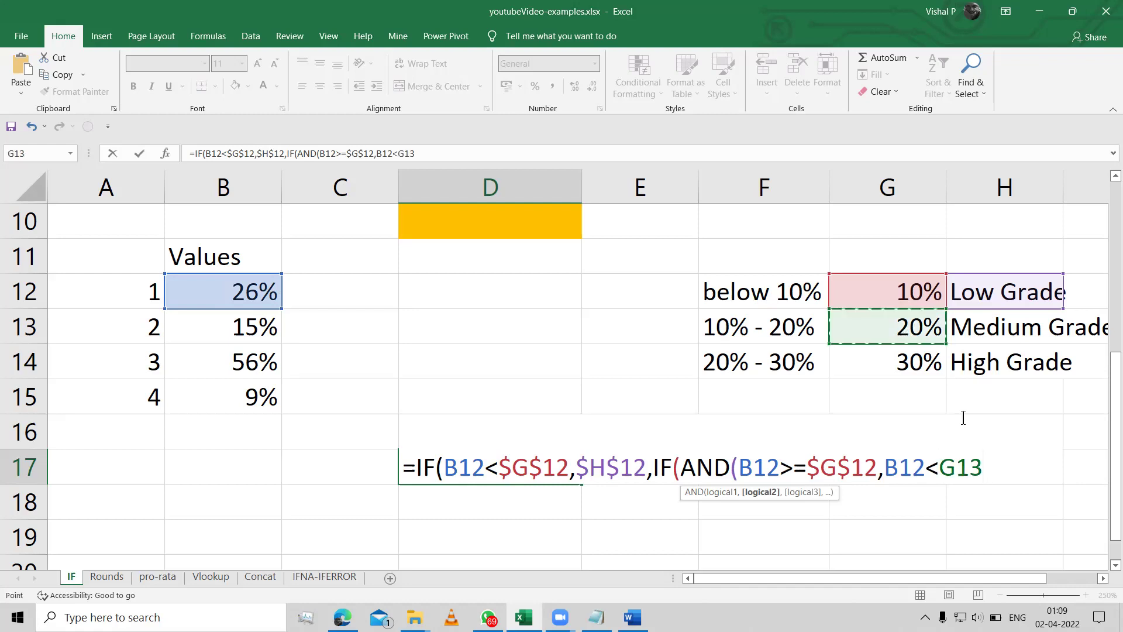
pyautogui.click(911, 467)
pyautogui.click(969, 468)
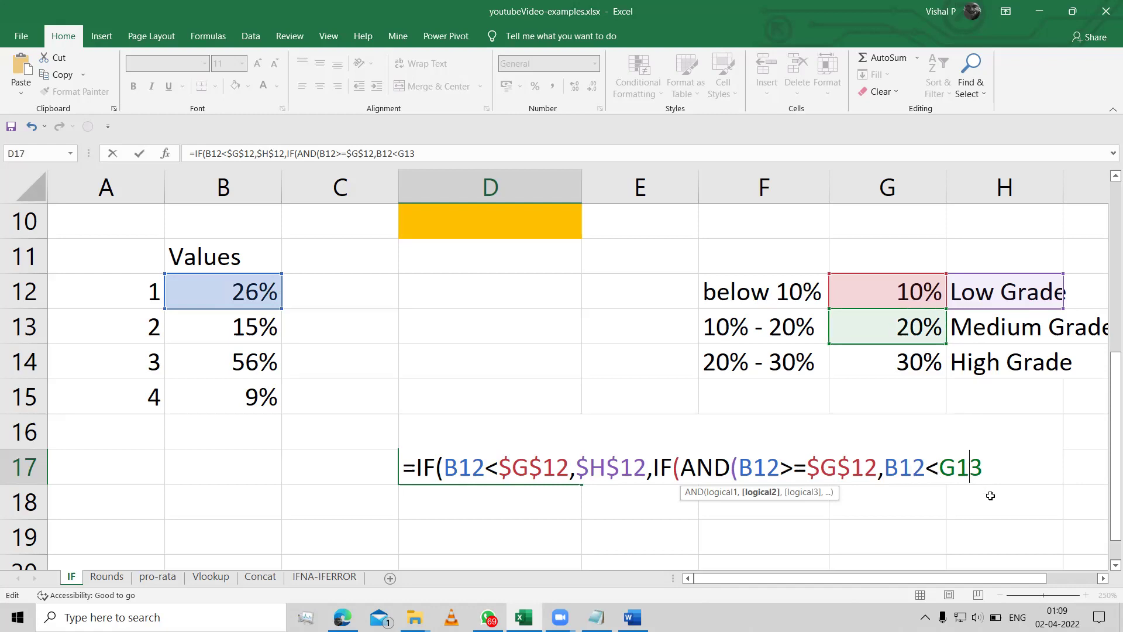
pyautogui.press('F4')
pyautogui.press('Right')
pyautogui.write(',')
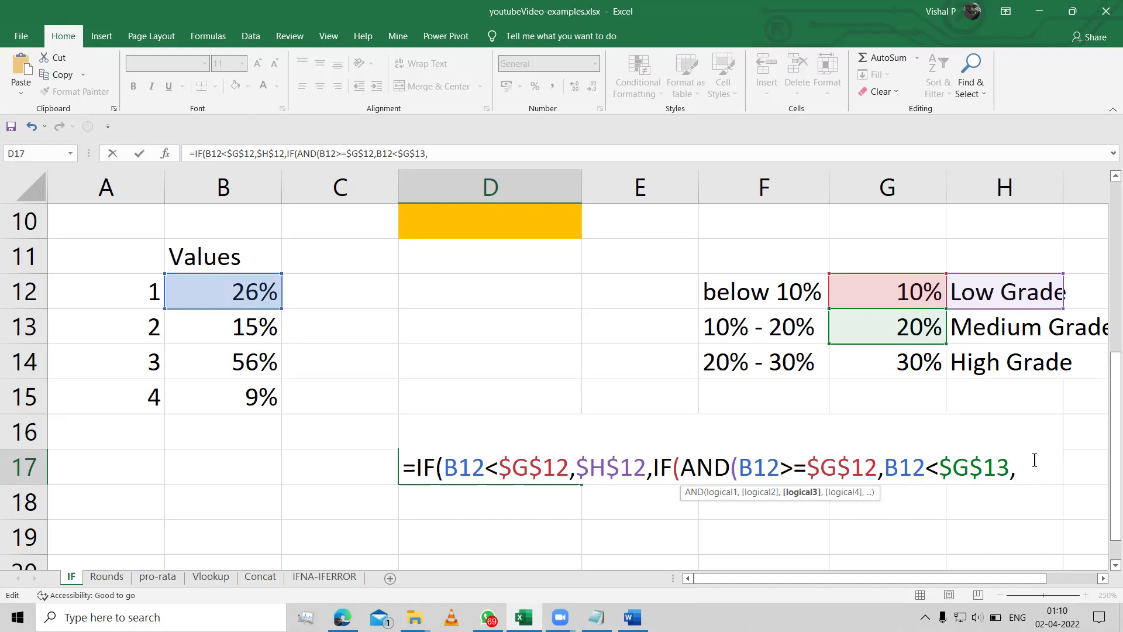
pyautogui.press('BackSpace')
pyautogui.write(')')
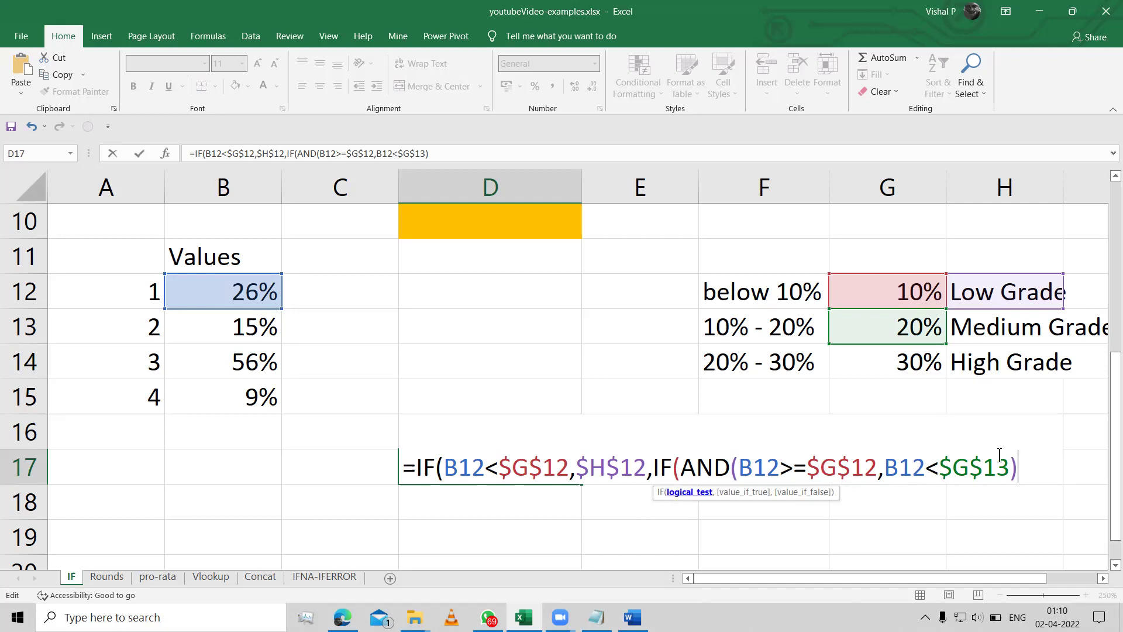
pyautogui.write(',')
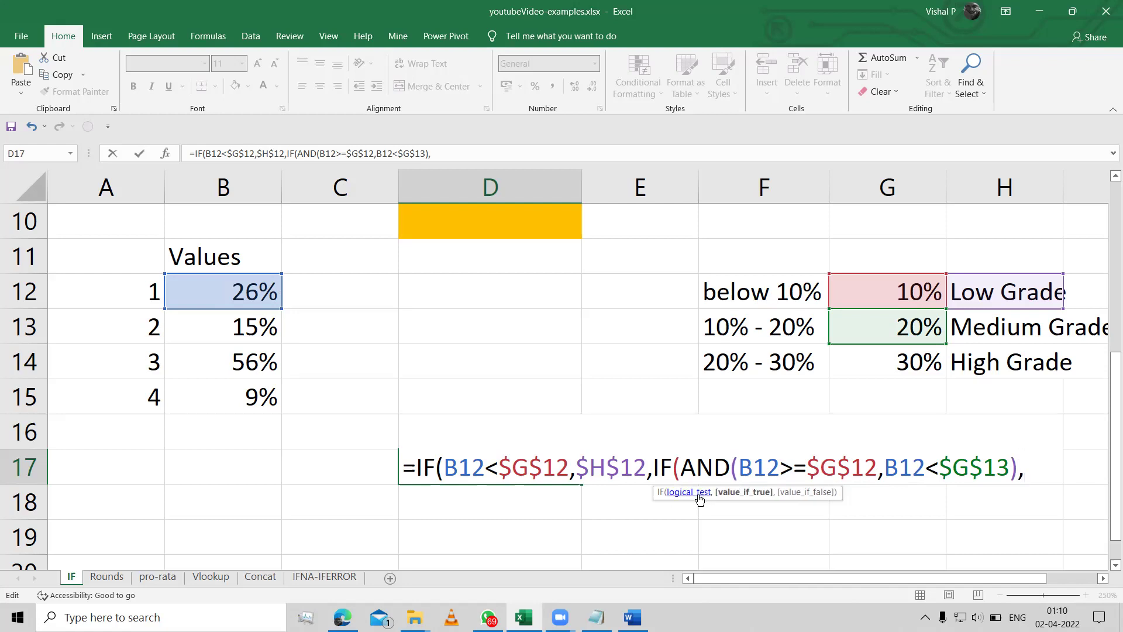
# Step: Enter $H$13 as the second IF's value-if-true argument and continue to its value-if-false argument
pyautogui.click(694, 497)
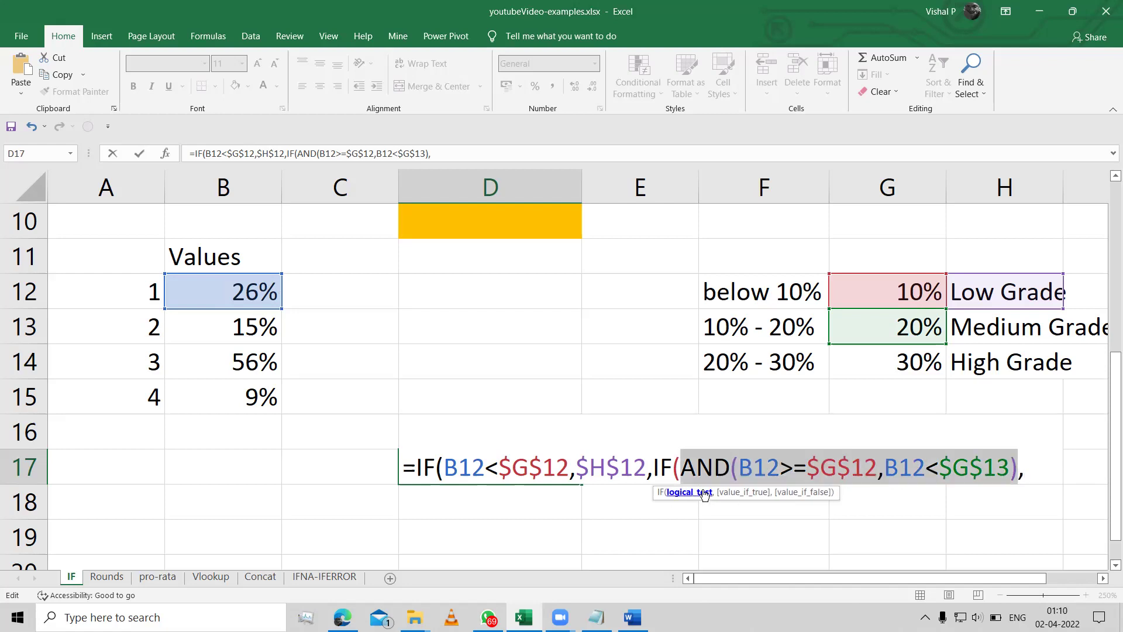
pyautogui.click(744, 496)
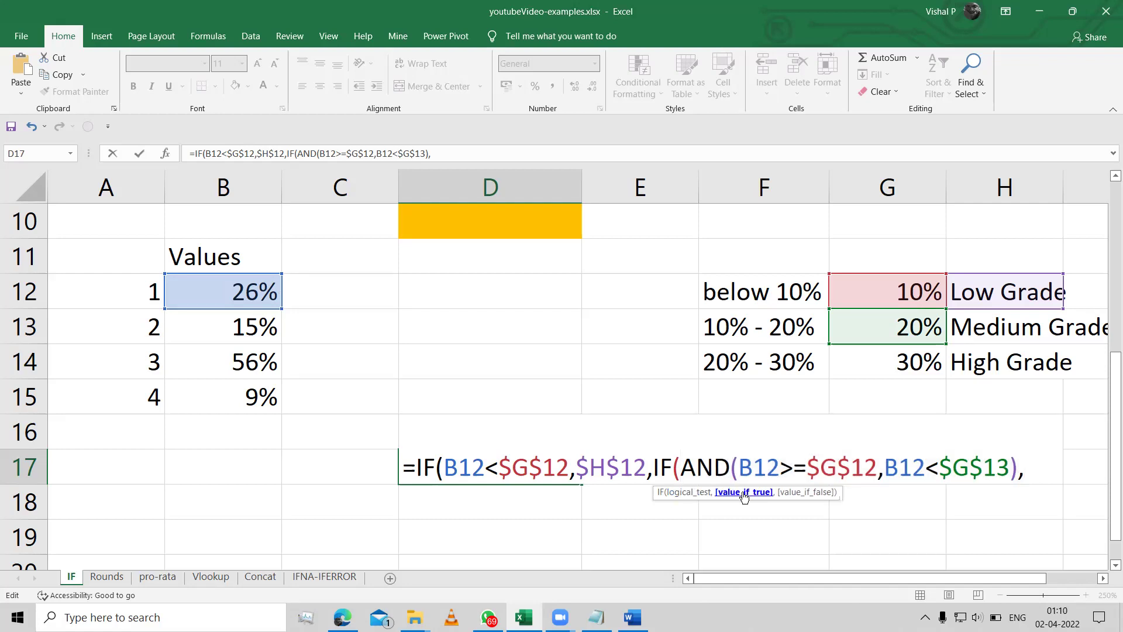
pyautogui.click(1009, 332)
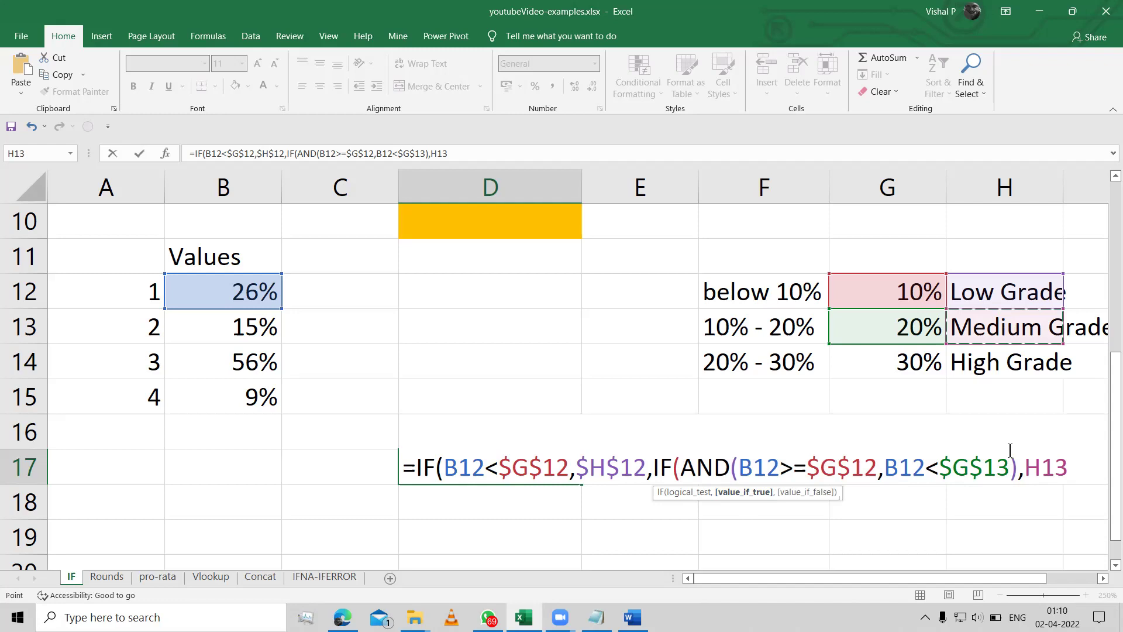
pyautogui.press('F4')
pyautogui.write(',')
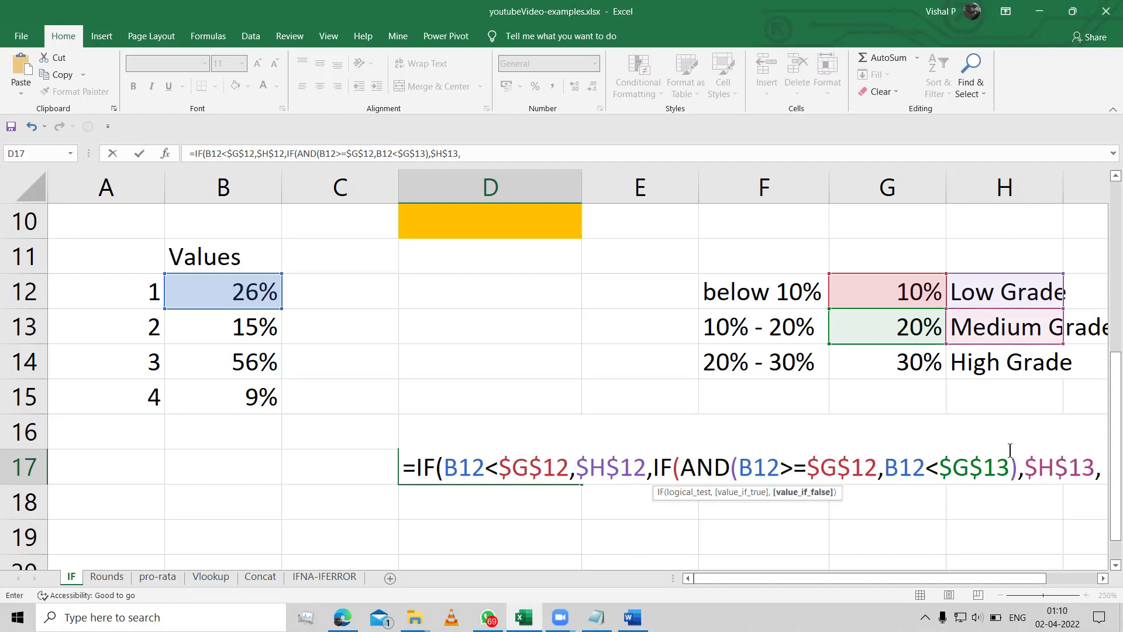
# Step: Nest a third IF as the value-if-false argument and begin its logical test with B12>=G13
pyautogui.write('if')
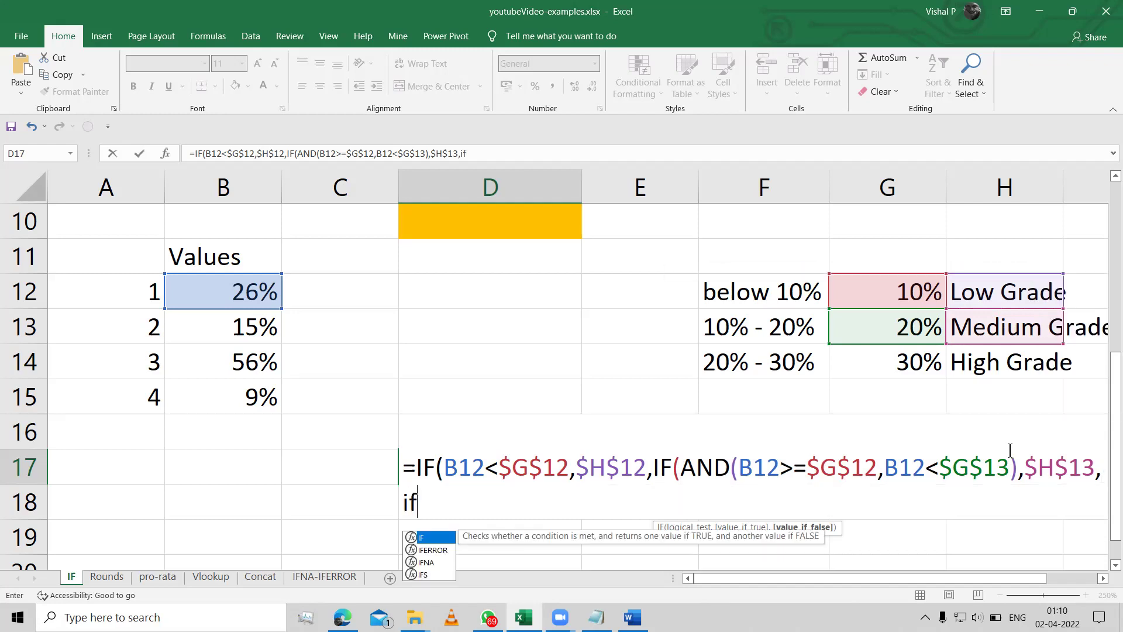
pyautogui.press('Tab')
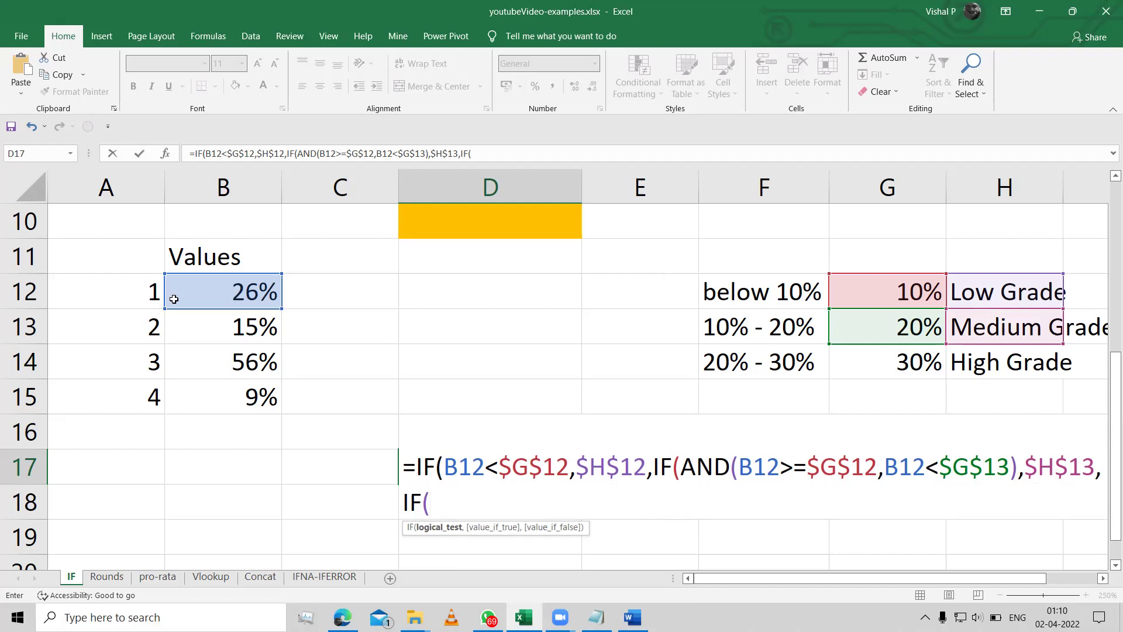
pyautogui.click(219, 291)
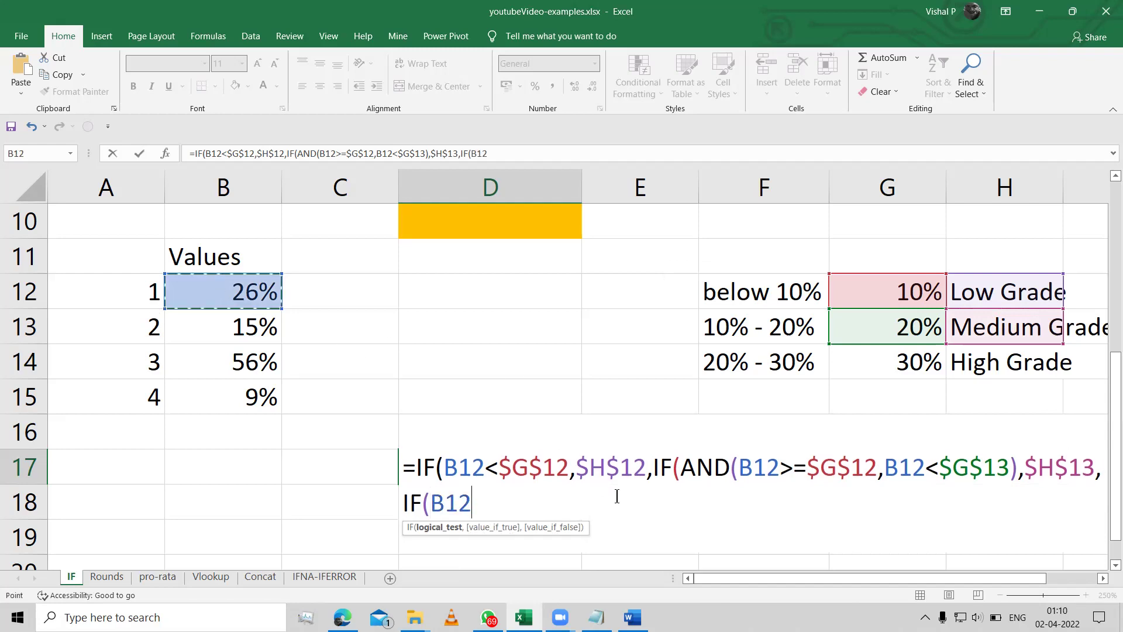
pyautogui.write('>=')
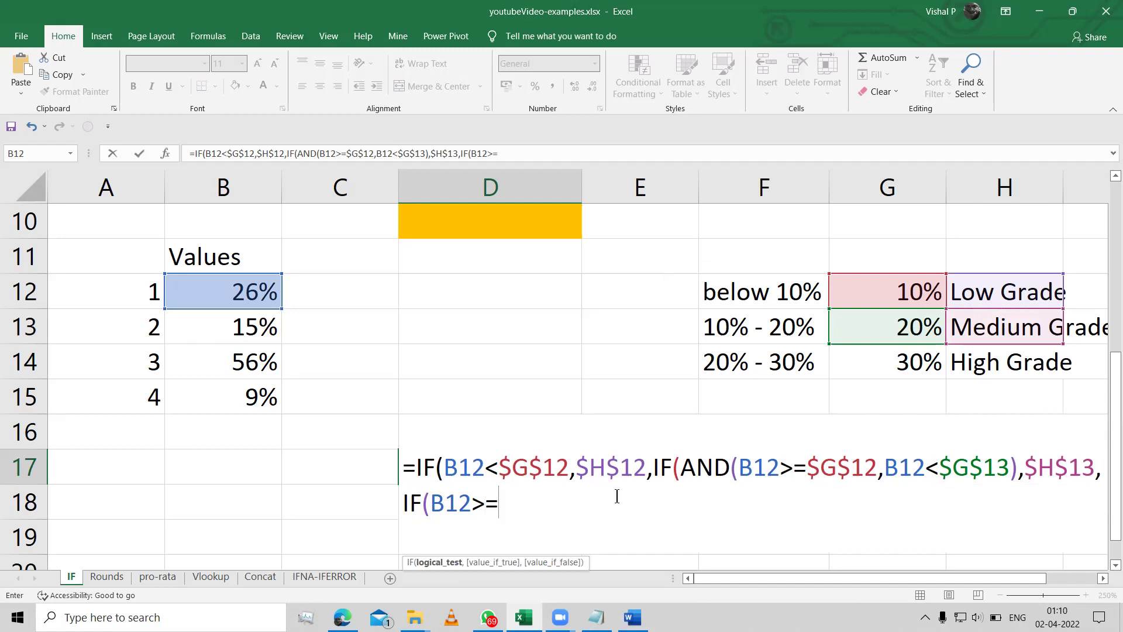
pyautogui.click(878, 336)
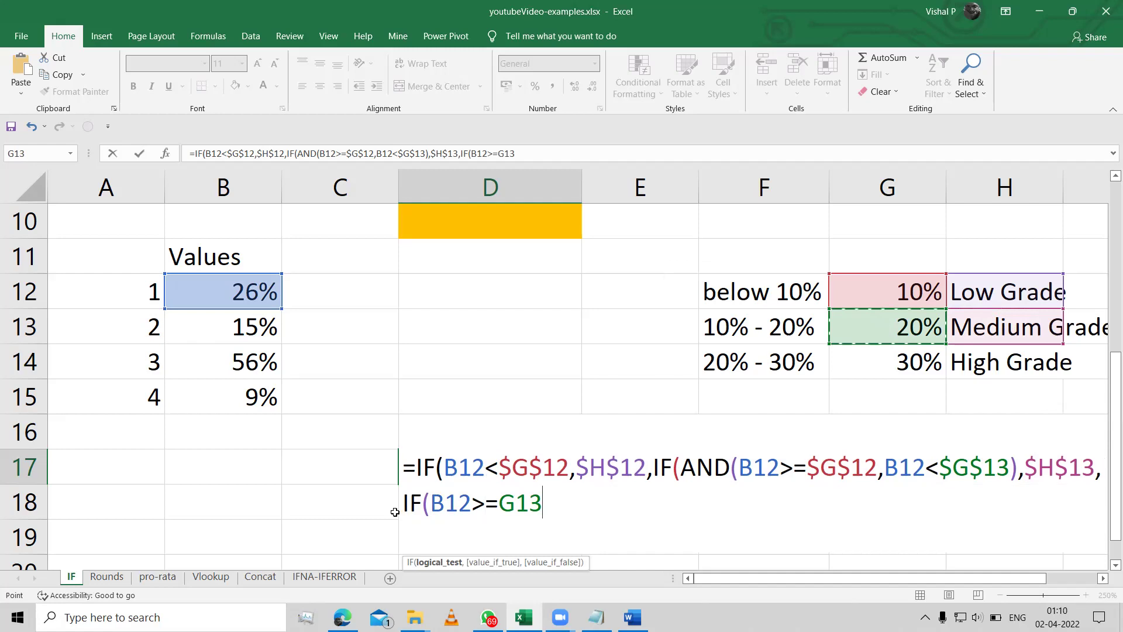
# Step: Insert an AND function before the third IF's condition, make G13 absolute as $G$13 and continue to the second condition
pyautogui.click(431, 503)
pyautogui.write('a')
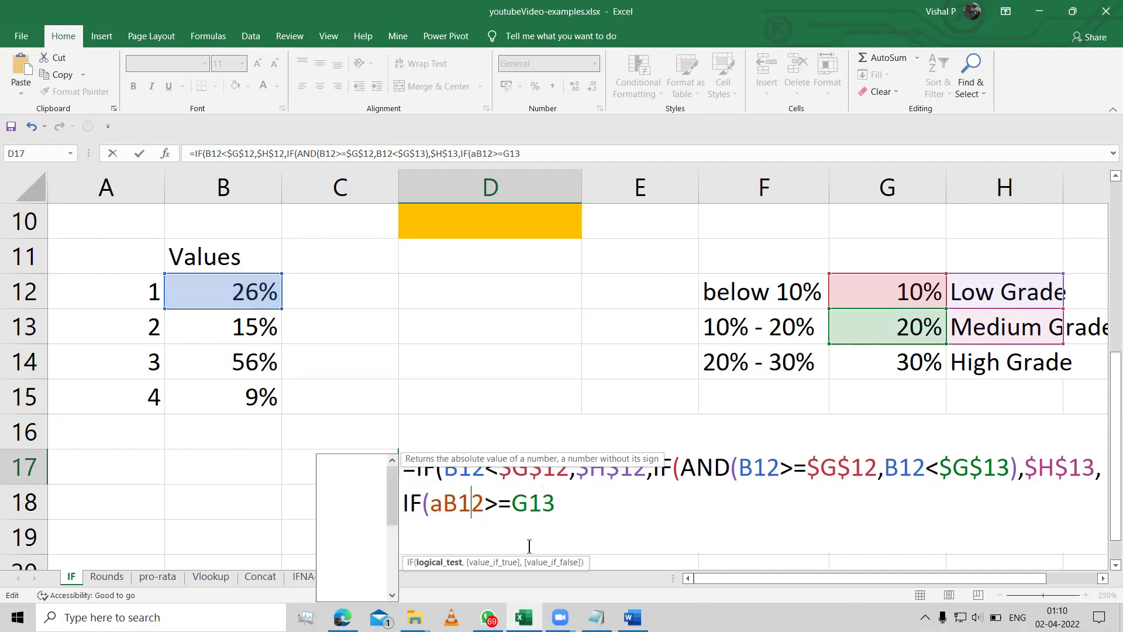
pyautogui.press('Tab')
pyautogui.click(613, 498)
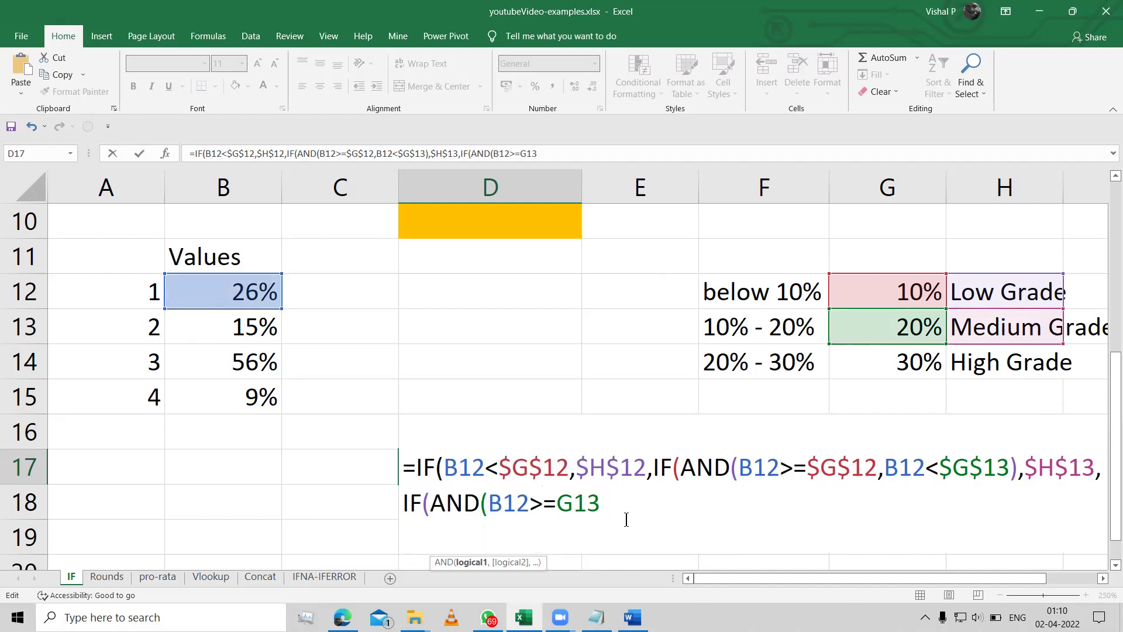
pyautogui.press('F4')
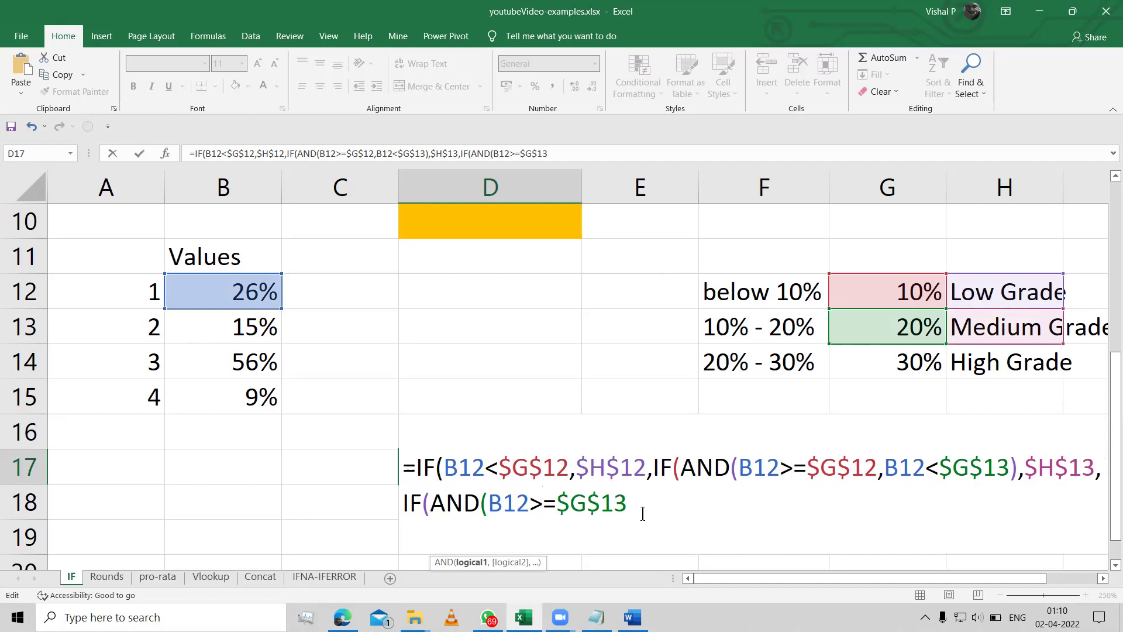
pyautogui.write(',')
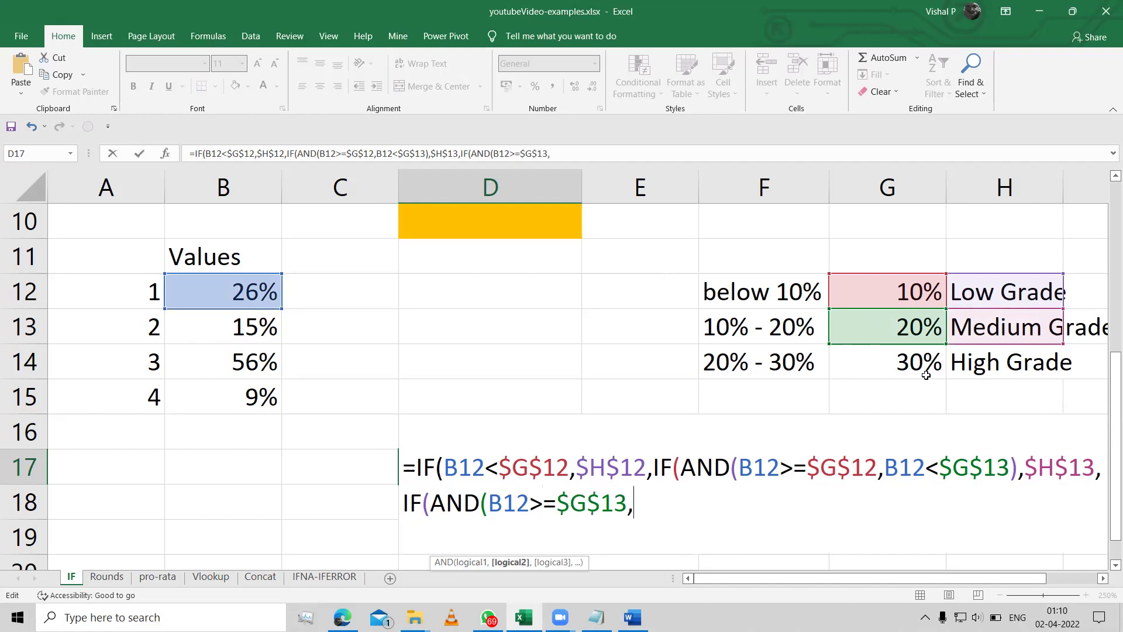
# Step: Add B12<$G$14 as the second AND condition, close the AND function and continue to the third IF's value-if-true argument
pyautogui.click(262, 295)
pyautogui.write('<')
pyautogui.click(919, 360)
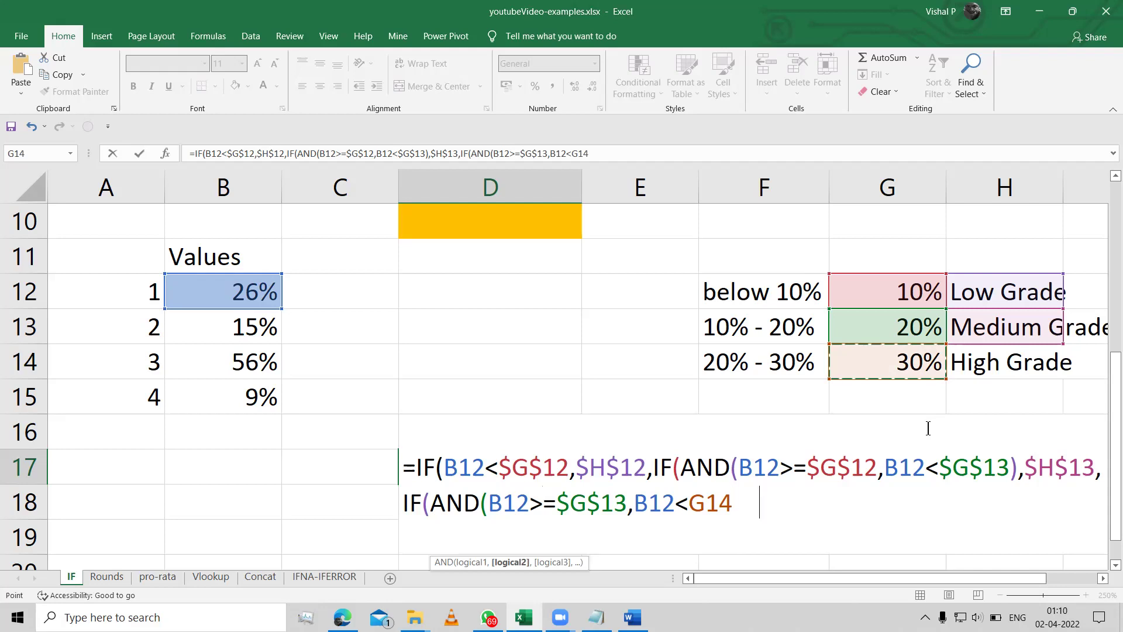
pyautogui.press('F4')
pyautogui.write(')')
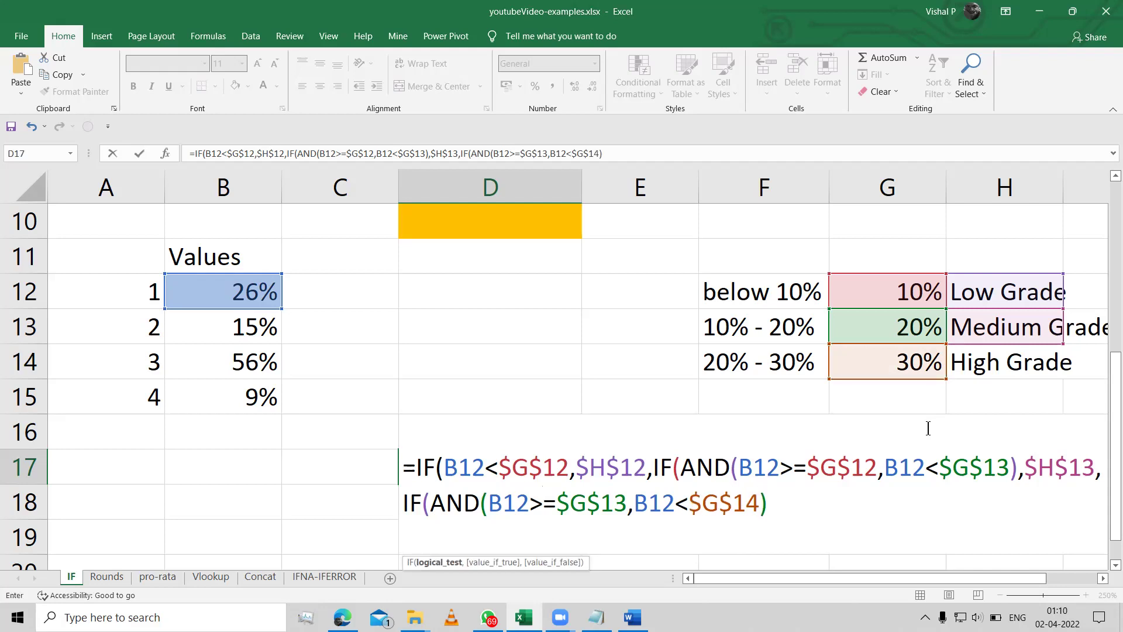
pyautogui.write(',')
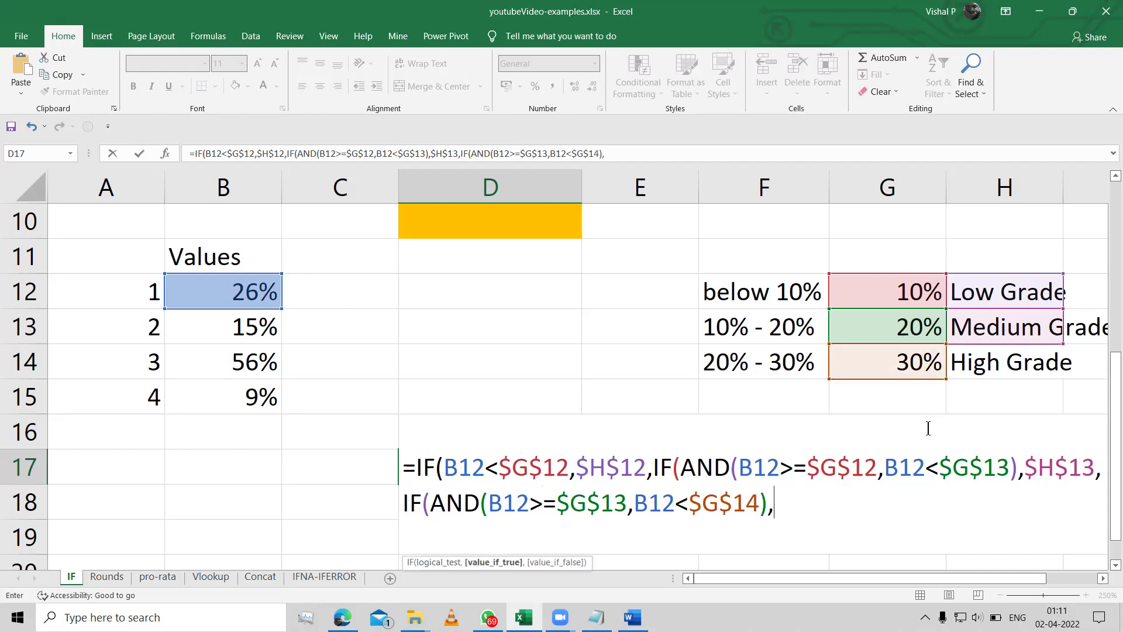
# Step: Enter $H$14 as the third IF's value-if-true argument and continue to its value-if-false argument
pyautogui.press('Right')
pyautogui.press('Right')
pyautogui.press('Right')
pyautogui.press('Right')
pyautogui.press('Up')
pyautogui.press('Up')
pyautogui.press('Up')
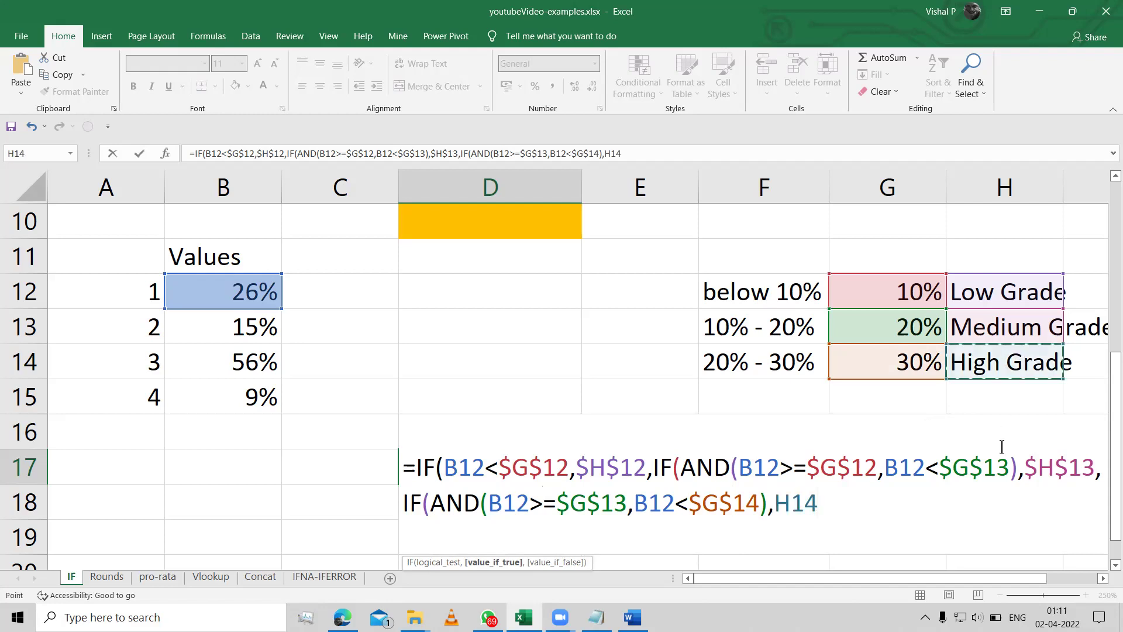
pyautogui.press('F4')
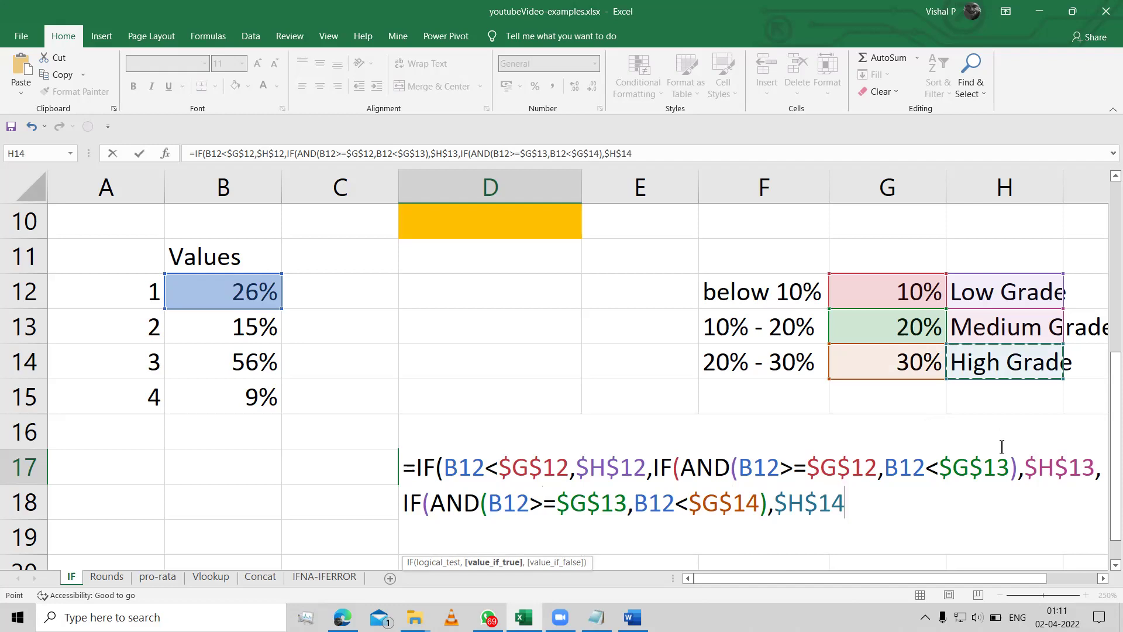
pyautogui.write(',')
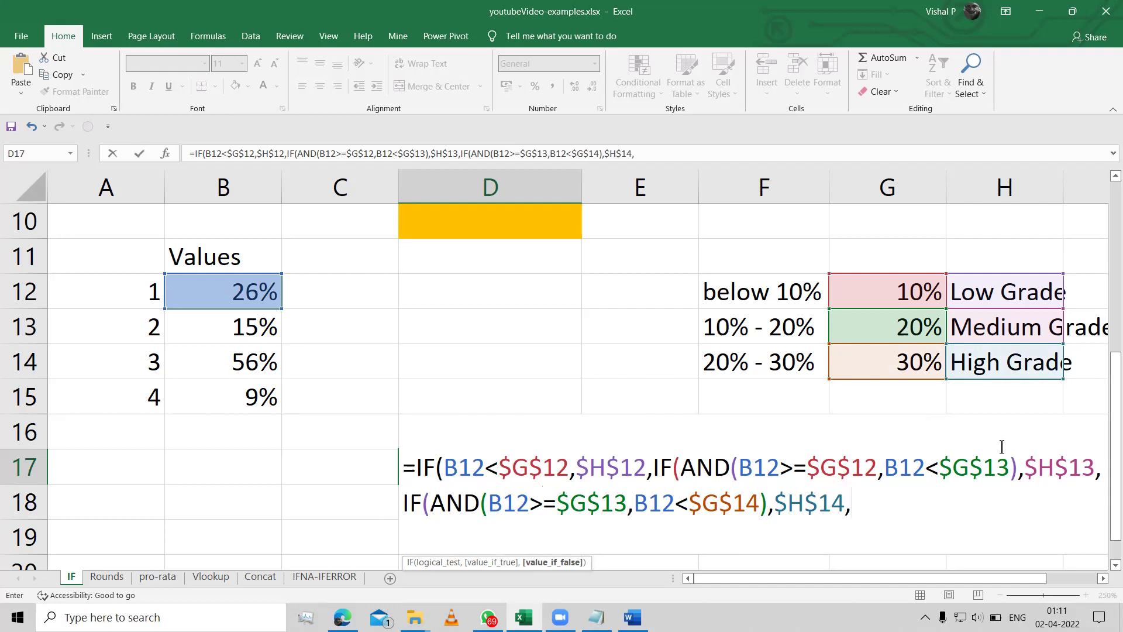
# Step: Nest a fourth IF as the value-if-false argument with B12>=$G$14 as its logical test
pyautogui.write('if')
pyautogui.press('Tab')
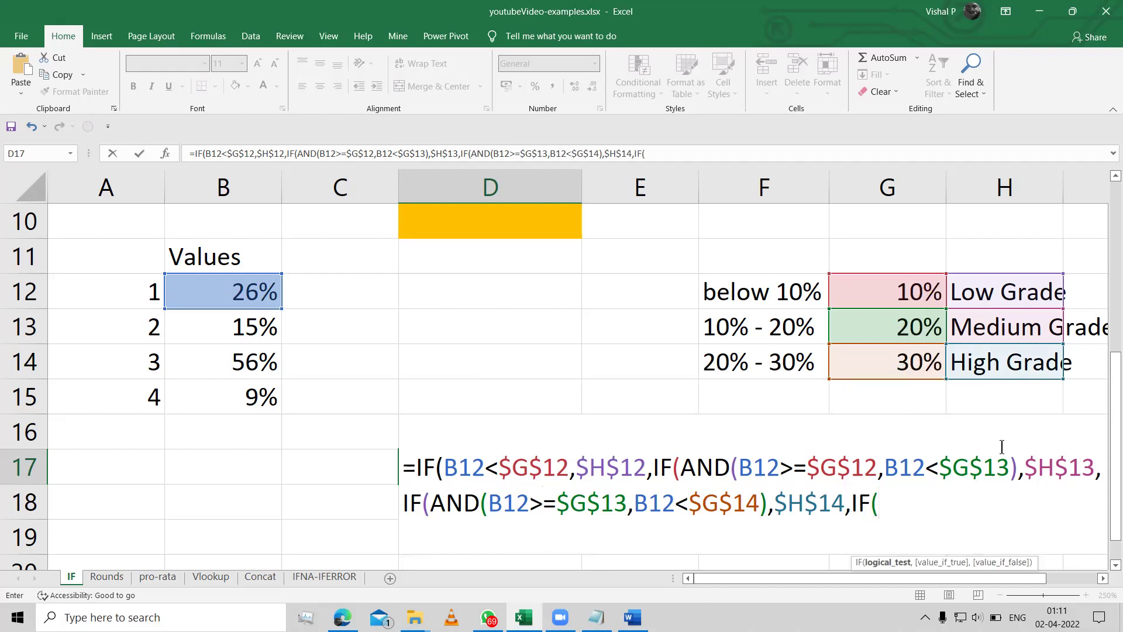
pyautogui.click(263, 297)
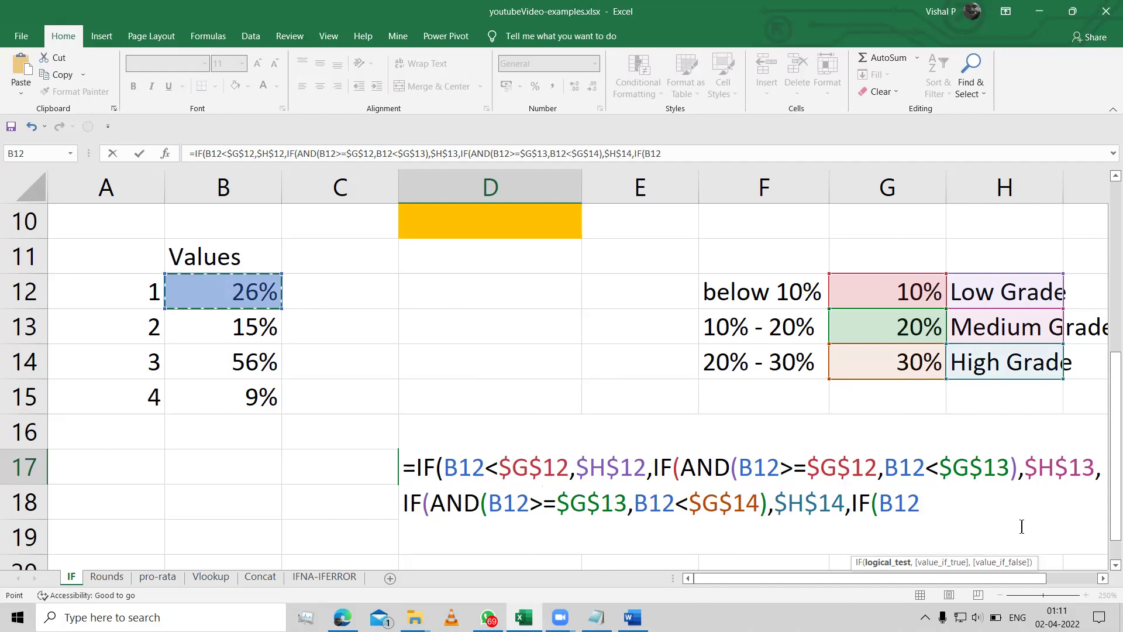
pyautogui.write('>=')
pyautogui.click(923, 375)
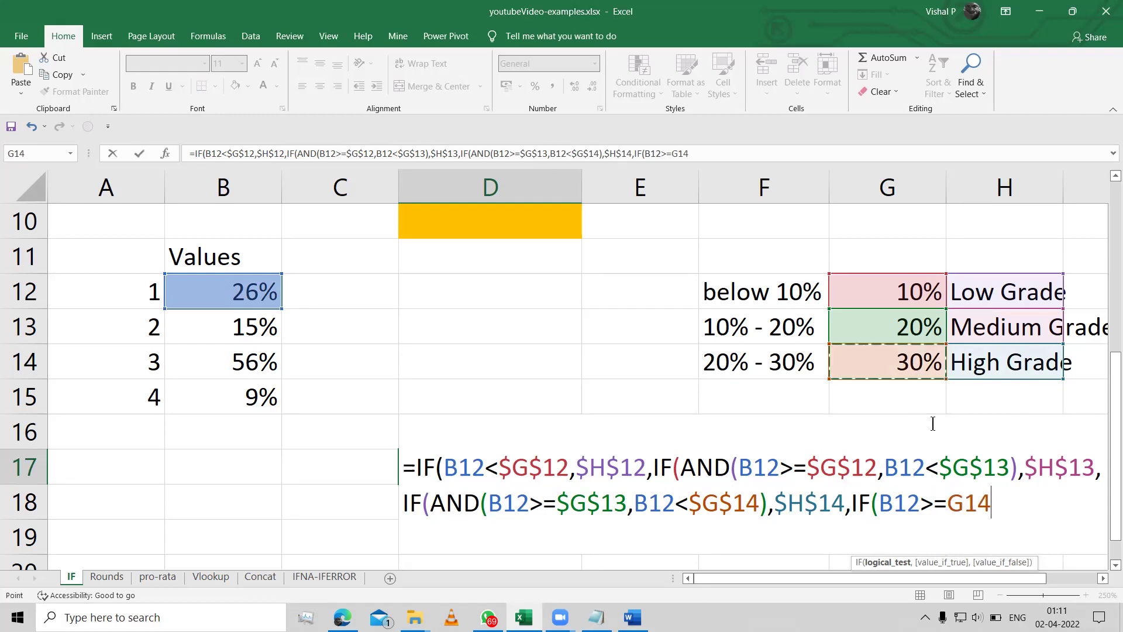
pyautogui.press('F4')
pyautogui.write(',')
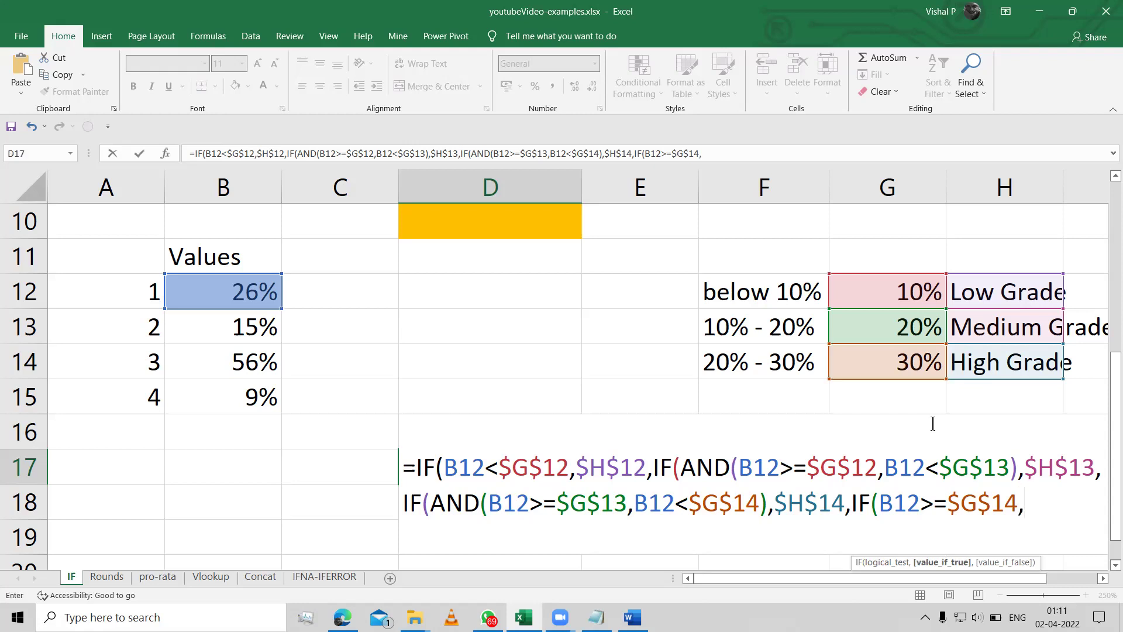
# Step: Enter the empty cell $H$15 as the fourth IF's value-if-true argument and continue to its value-if-false argument
pyautogui.click(991, 396)
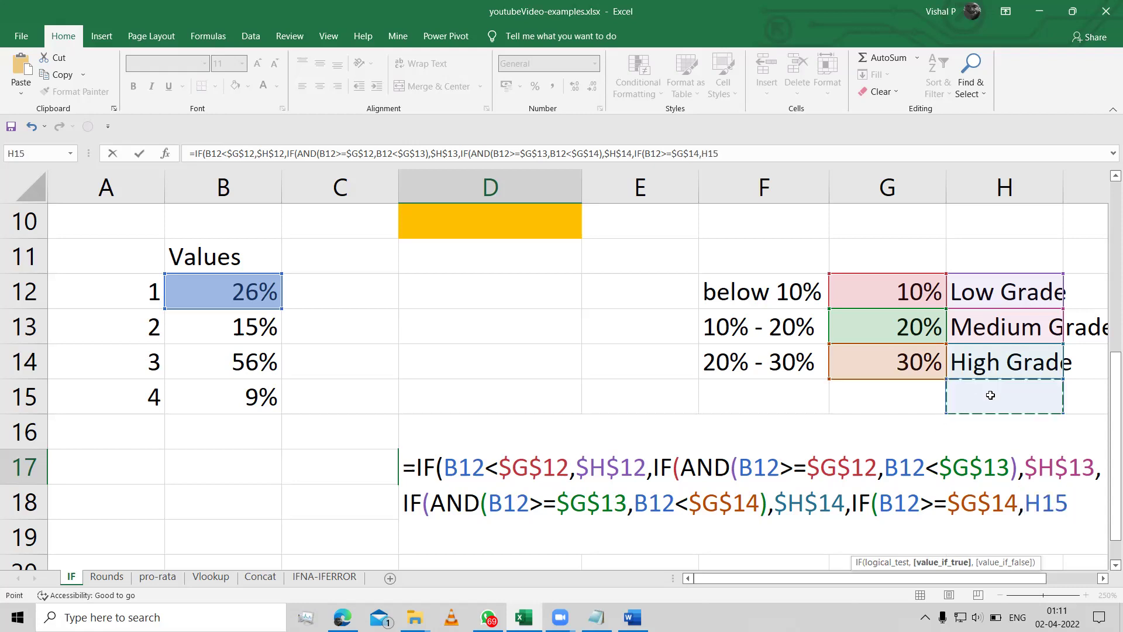
pyautogui.press('F4')
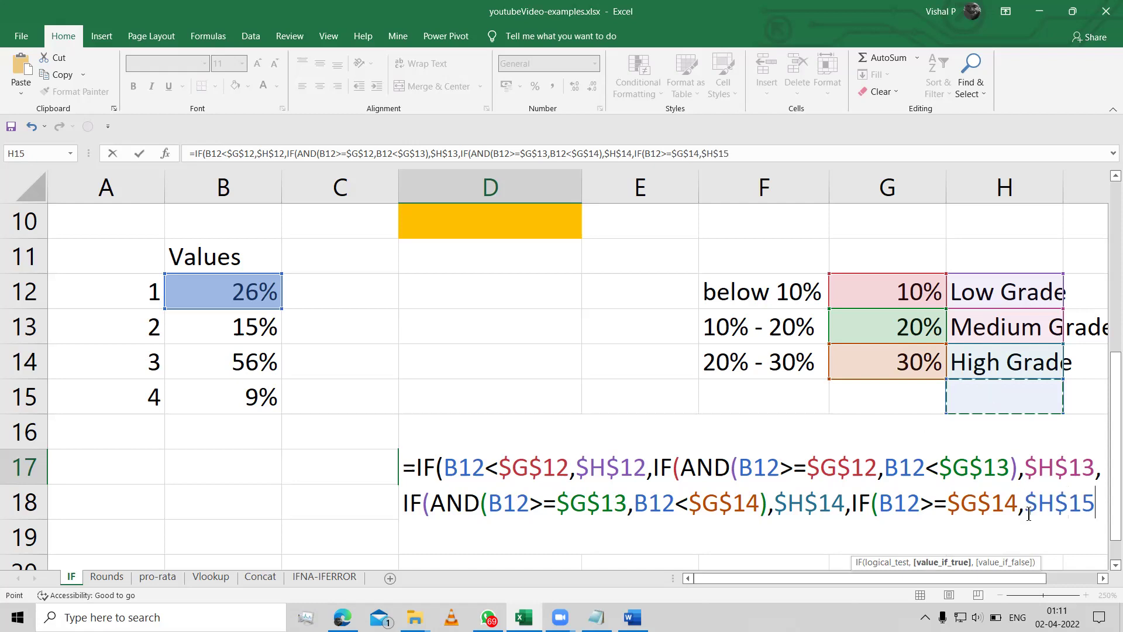
pyautogui.write(',')
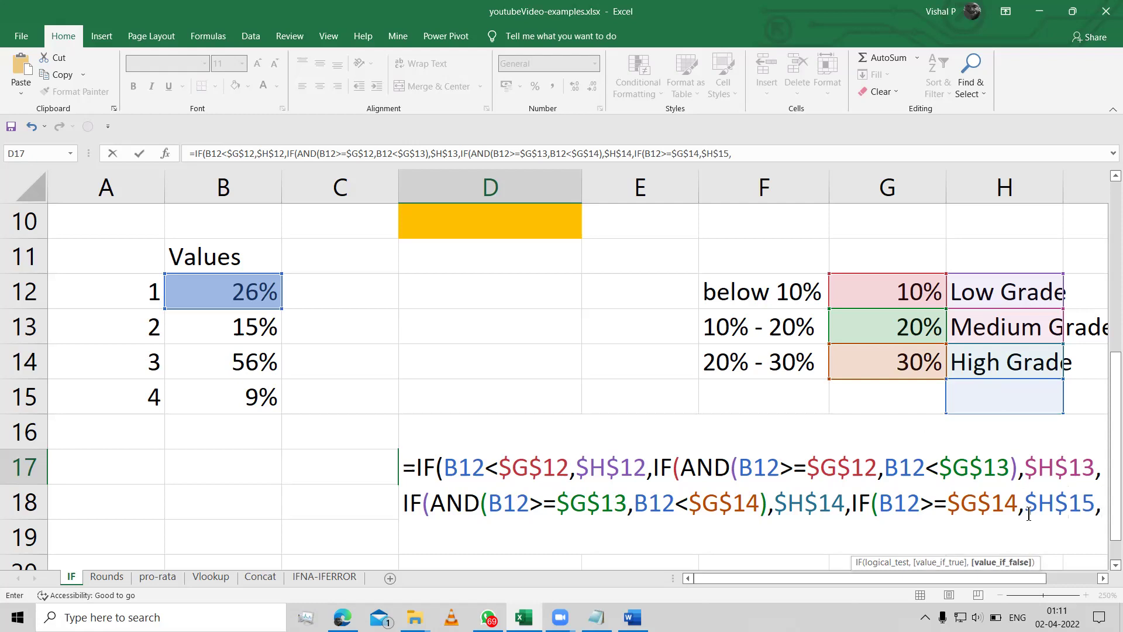
# Step: Enter "values does not match" as the final value-if-false argument, close all four IF functions and commit the formula in D17
pyautogui.press('Home')
pyautogui.press('Right')
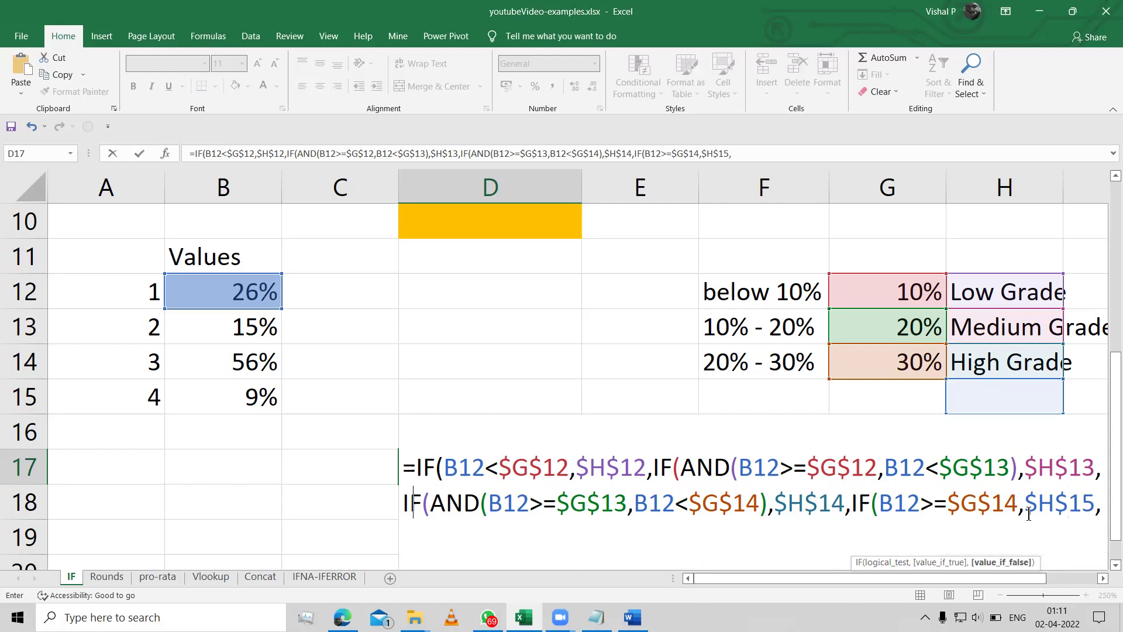
pyautogui.write('" values doe')
pyautogui.press('BackSpace')
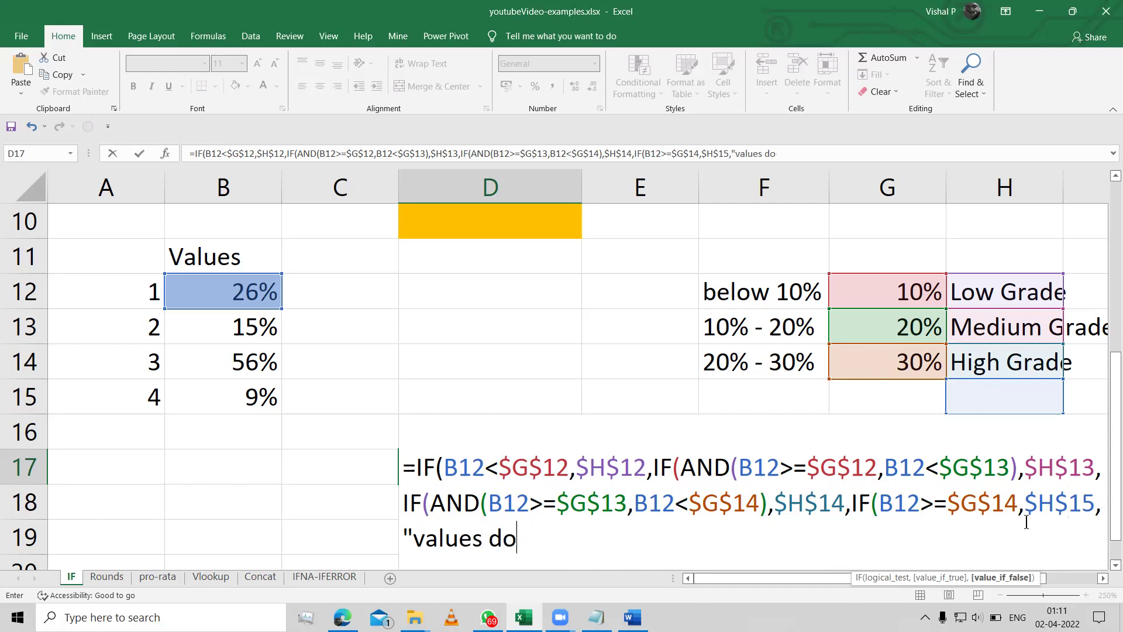
pyautogui.write('es not match"')
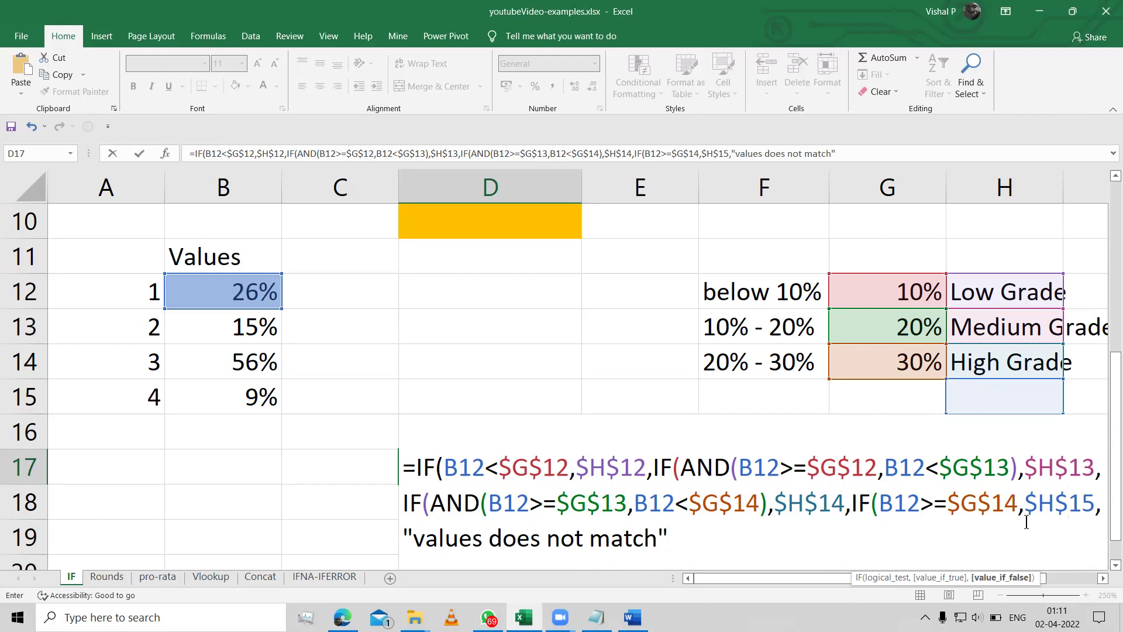
pyautogui.write('))')
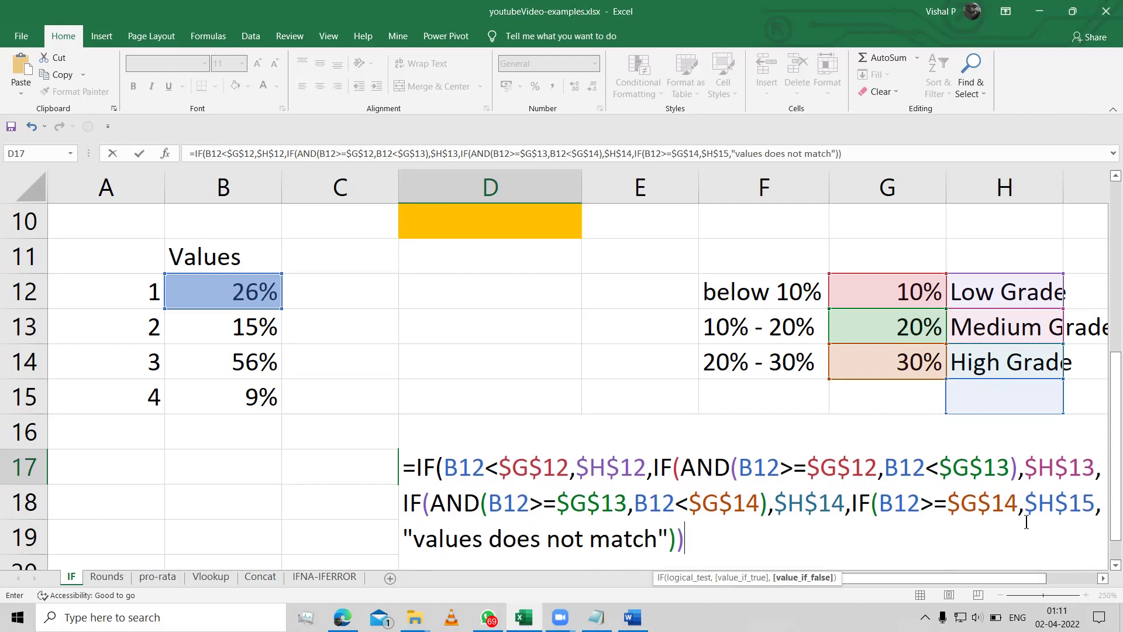
pyautogui.write('))')
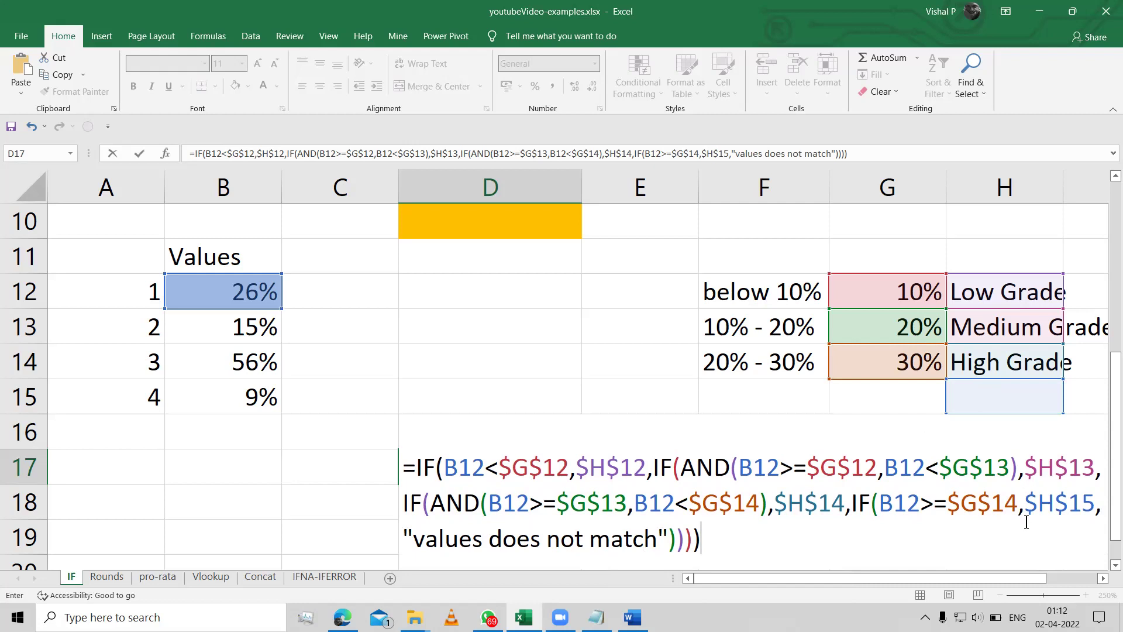
pyautogui.press('Return')
pyautogui.press('Up')
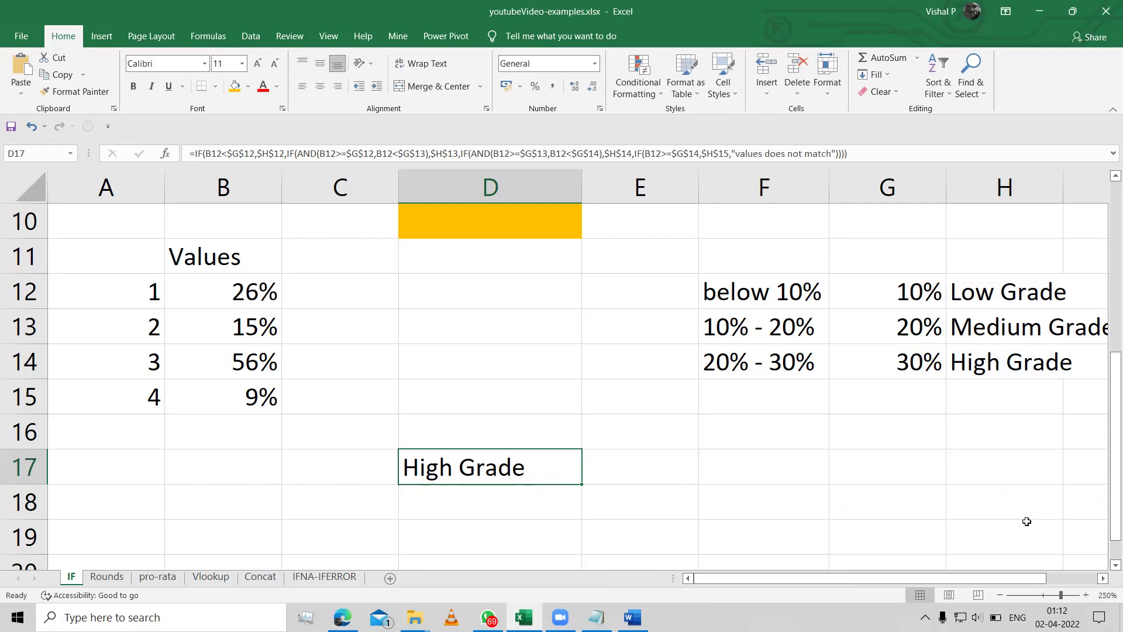
pyautogui.press('F2')
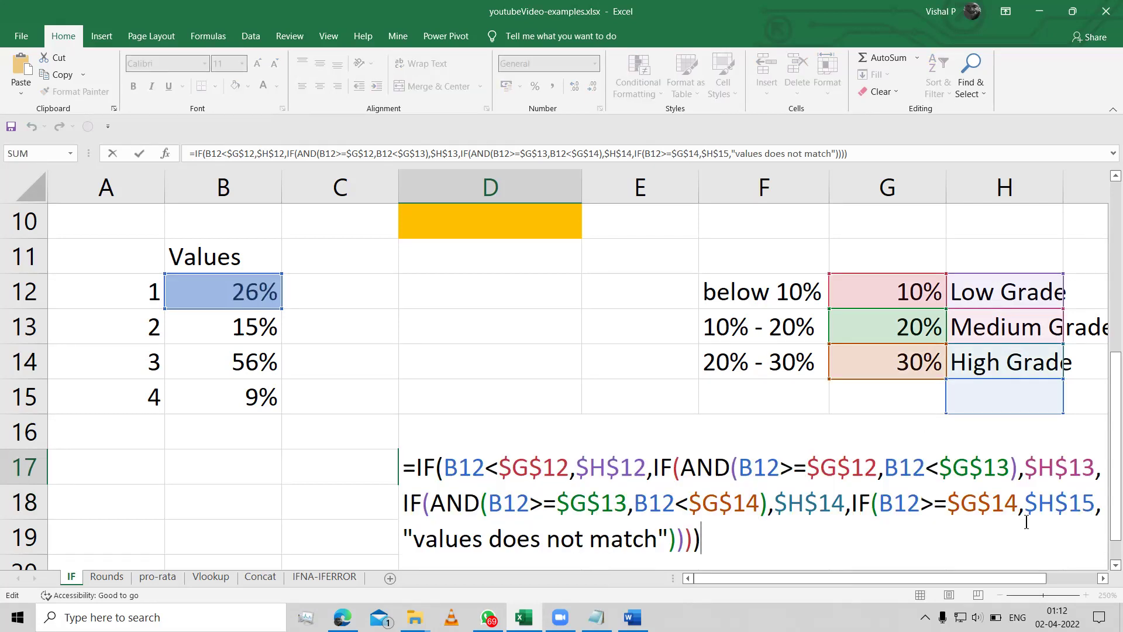
pyautogui.press('Escape')
# Step: Enter the label "Highest Grade" in H15 beneath the High Grade label
pyautogui.press('Right')
pyautogui.press('Right')
pyautogui.press('Right')
pyautogui.press('Up')
pyautogui.press('Right')
pyautogui.press('Up')
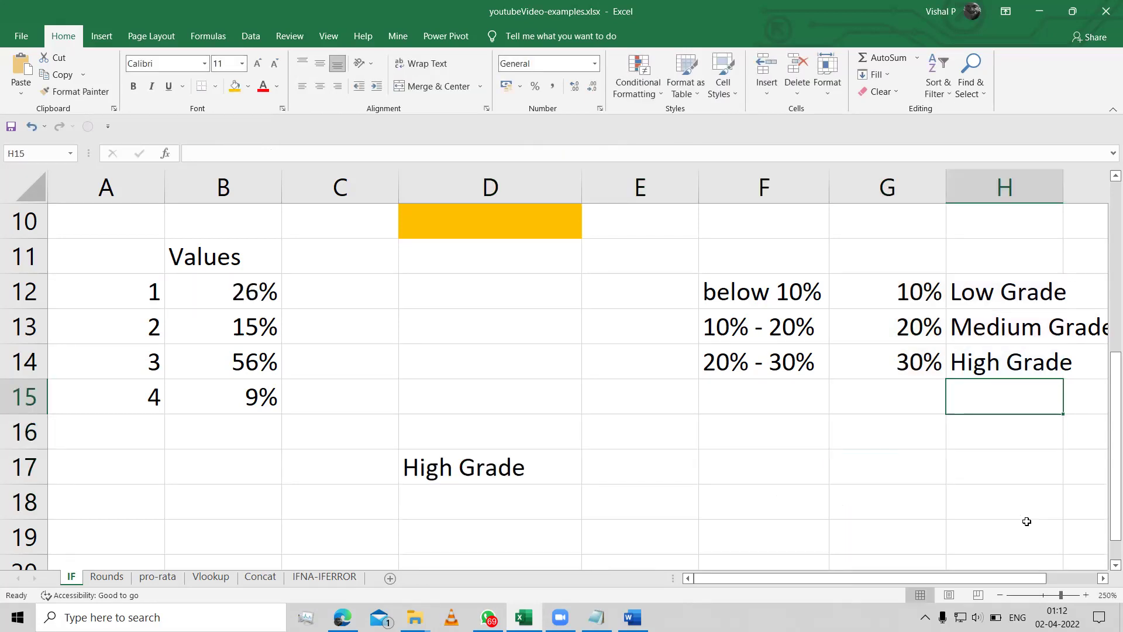
pyautogui.write('Hig')
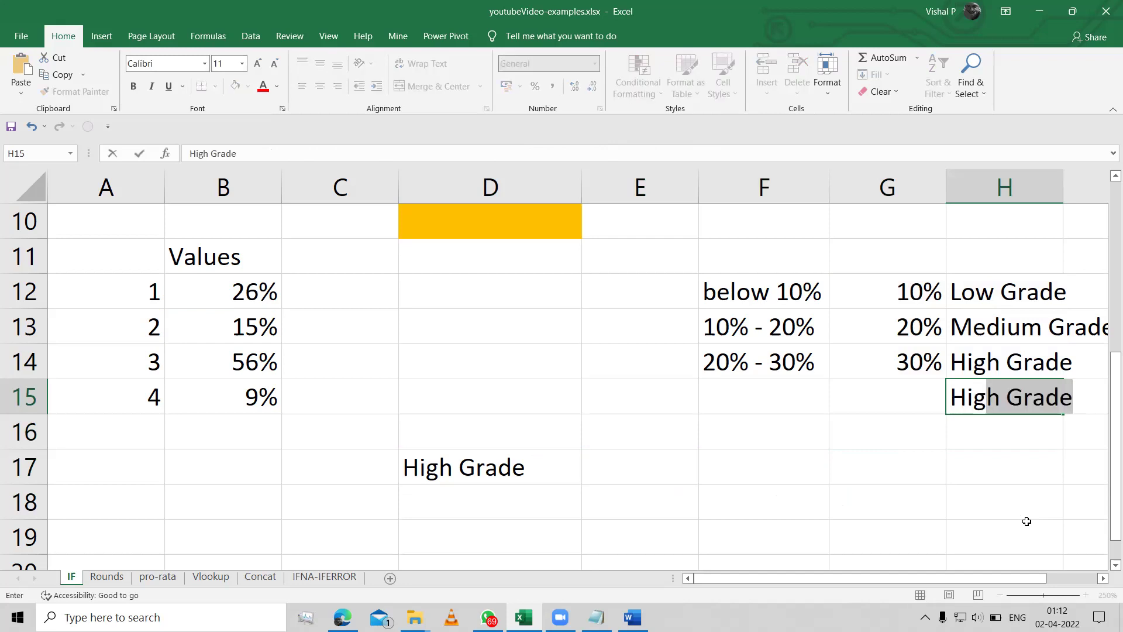
pyautogui.write('ges')
pyautogui.press('BackSpace')
pyautogui.press('BackSpace')
pyautogui.press('BackSpace')
pyautogui.write('hest Grade')
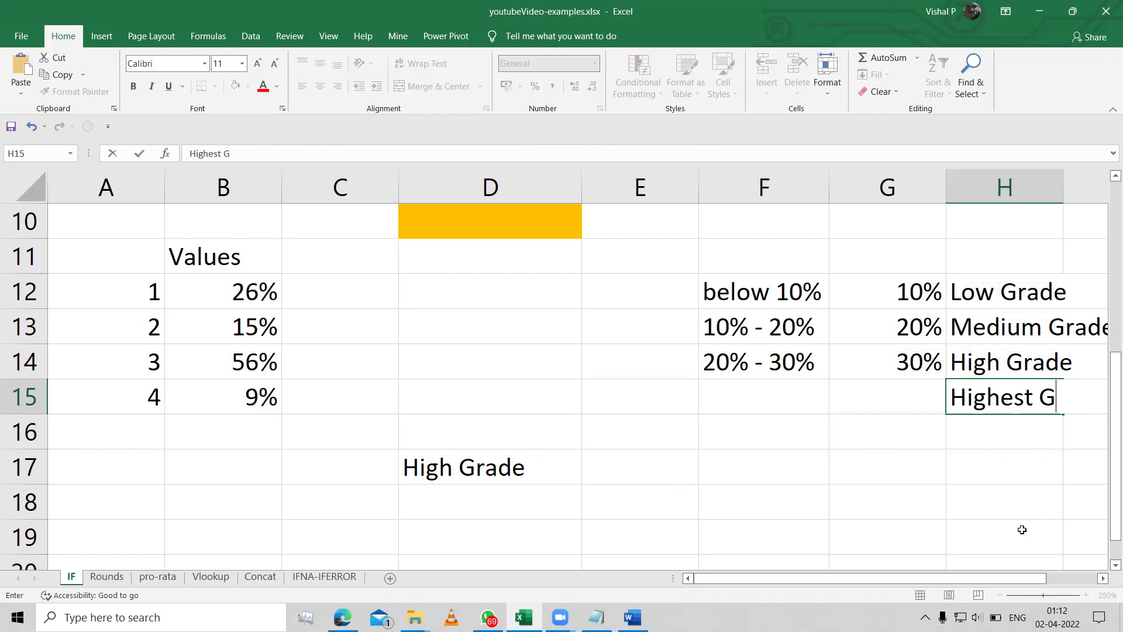
pyautogui.press('Return')
# Step: Move the nested IF formula from D17 to D12, keeping its references to B12
pyautogui.press('Left')
pyautogui.press('Left')
pyautogui.press('Left')
pyautogui.press('Left')
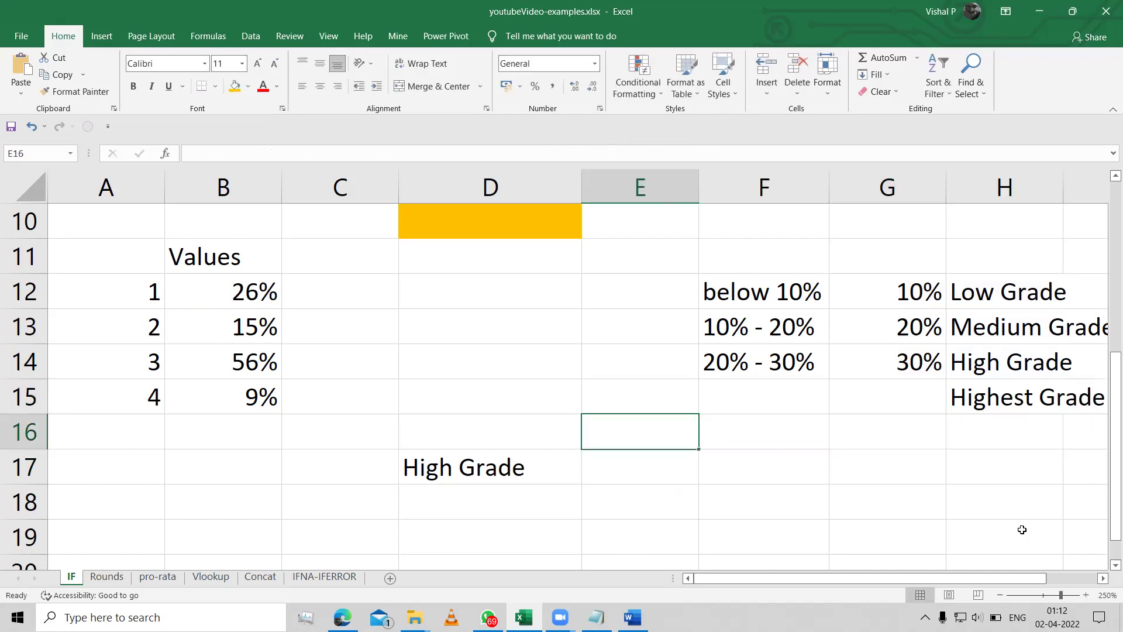
pyautogui.press('Down')
pyautogui.hotkey('ctrl', 'c')
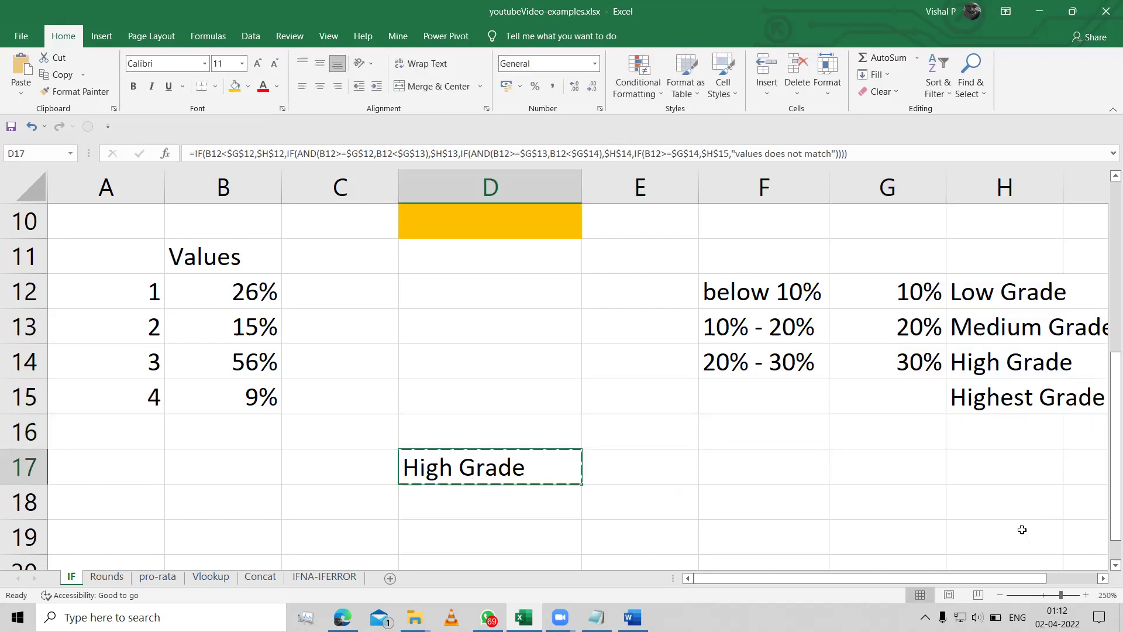
pyautogui.click(461, 298)
pyautogui.press('Escape')
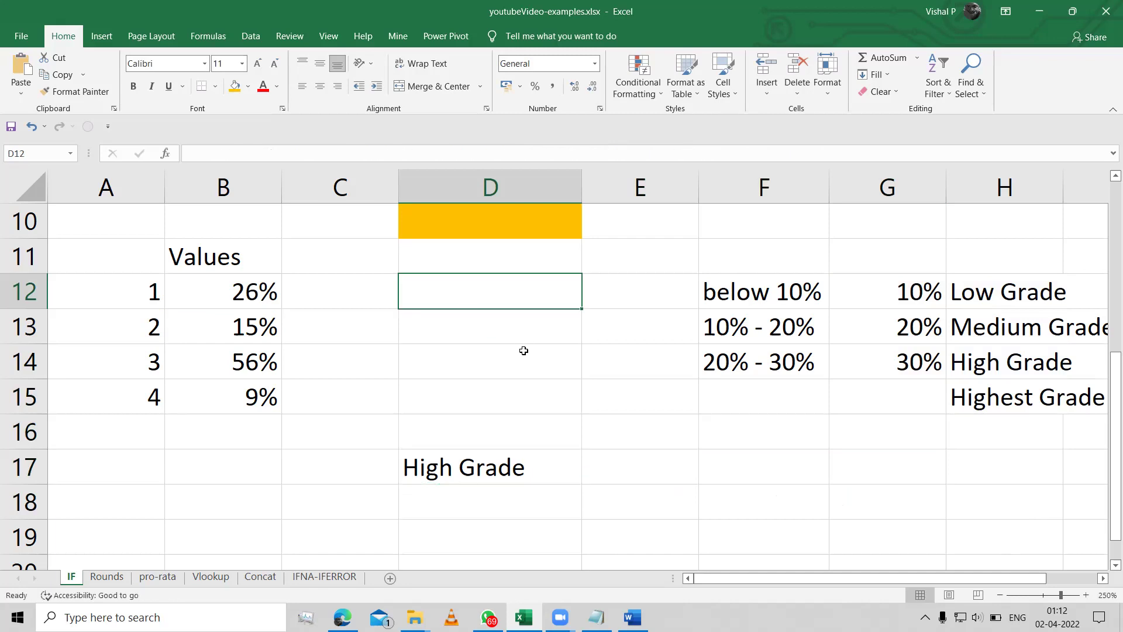
pyautogui.hotkey('ctrl', 'v')
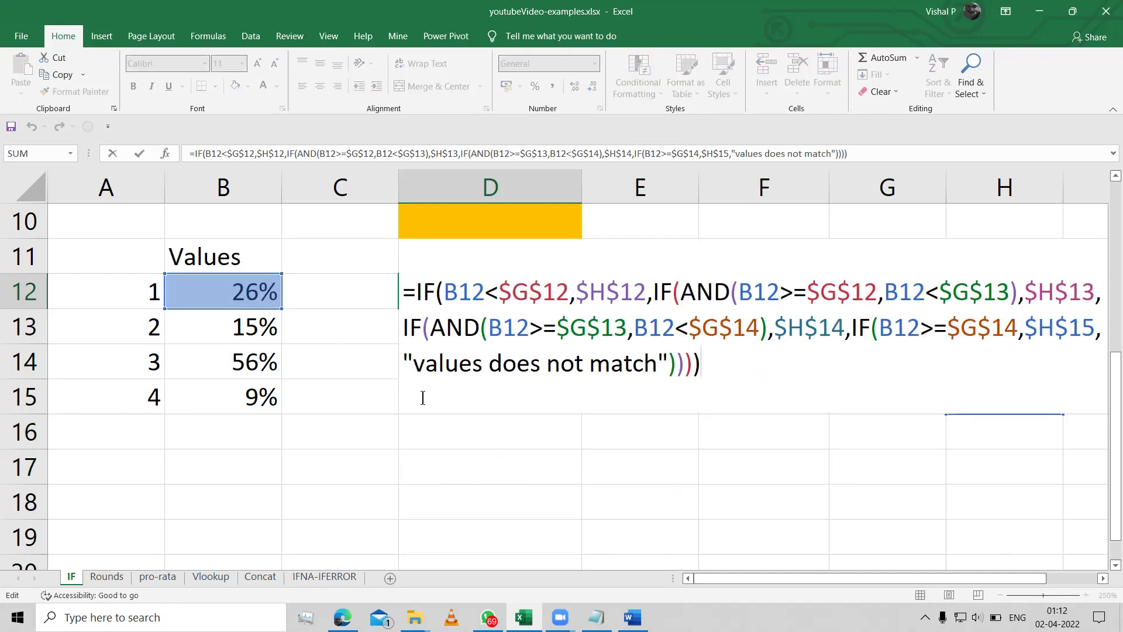
pyautogui.hotkey('ctrl', 'Return')
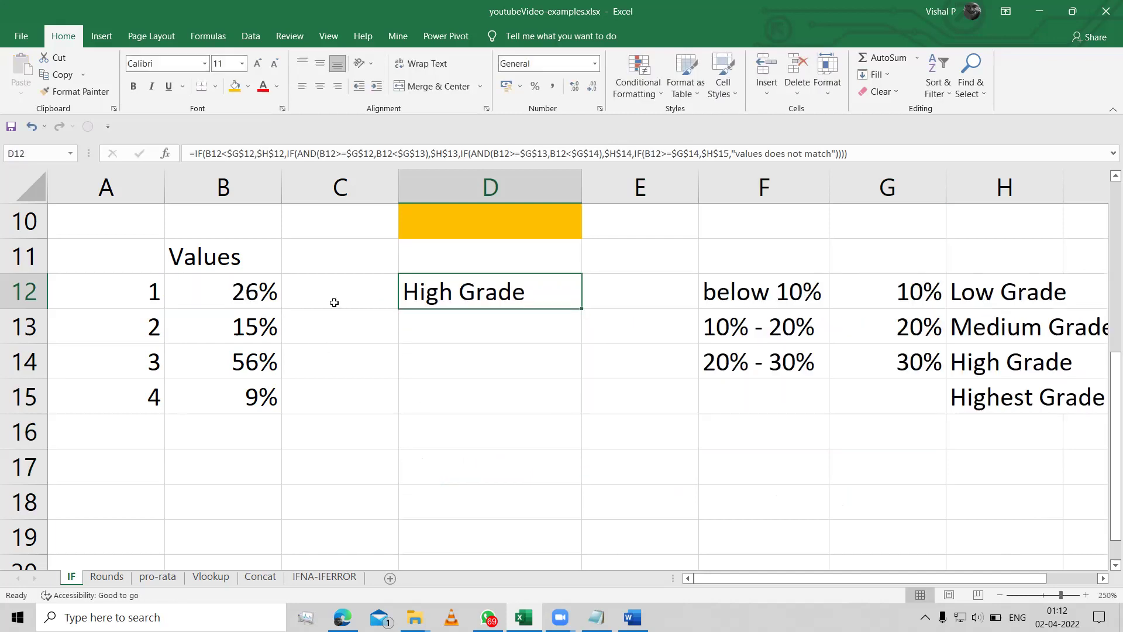
# Step: Test the formula in D12 by setting the value in B12 to 5%
pyautogui.click(256, 297)
pyautogui.moveTo(261, 326); pyautogui.dragTo(260, 404)
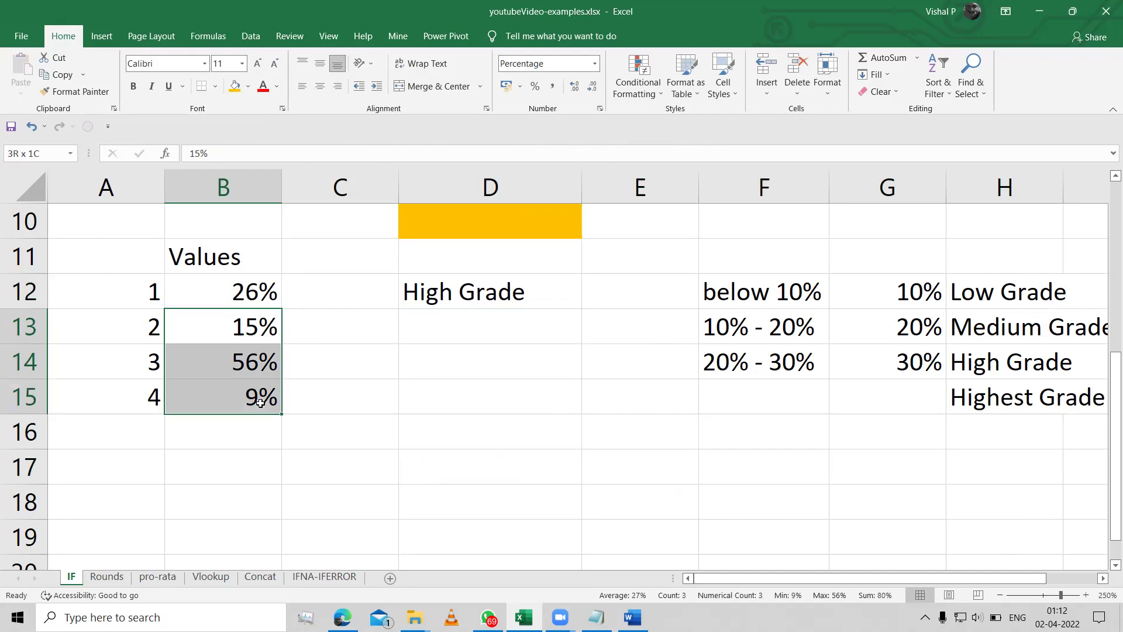
pyautogui.click(250, 293)
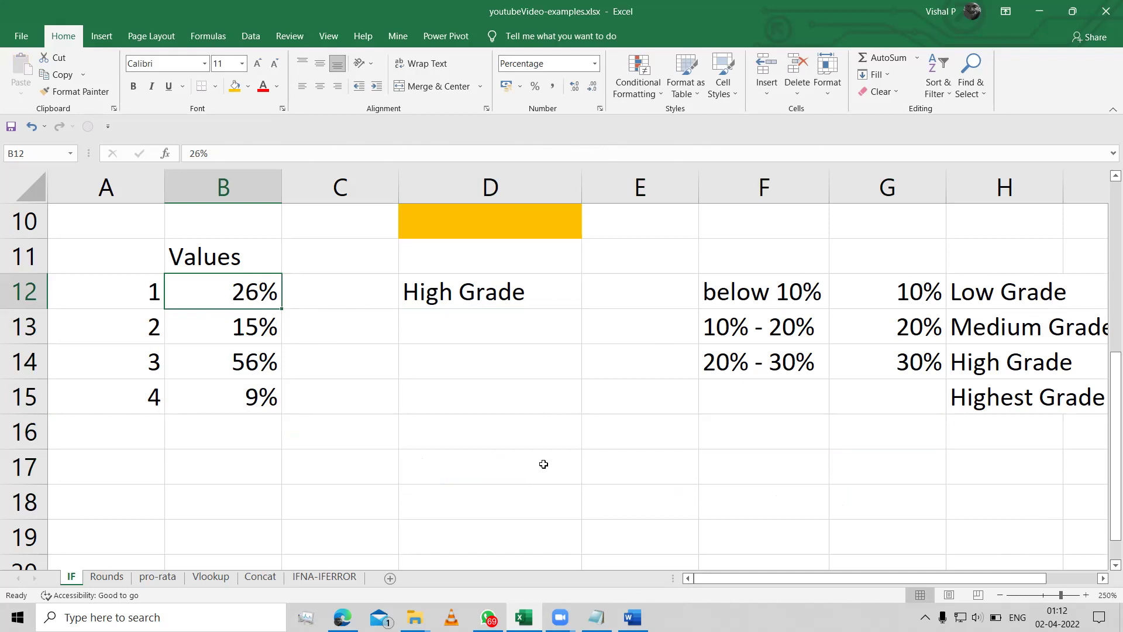
pyautogui.write('9')
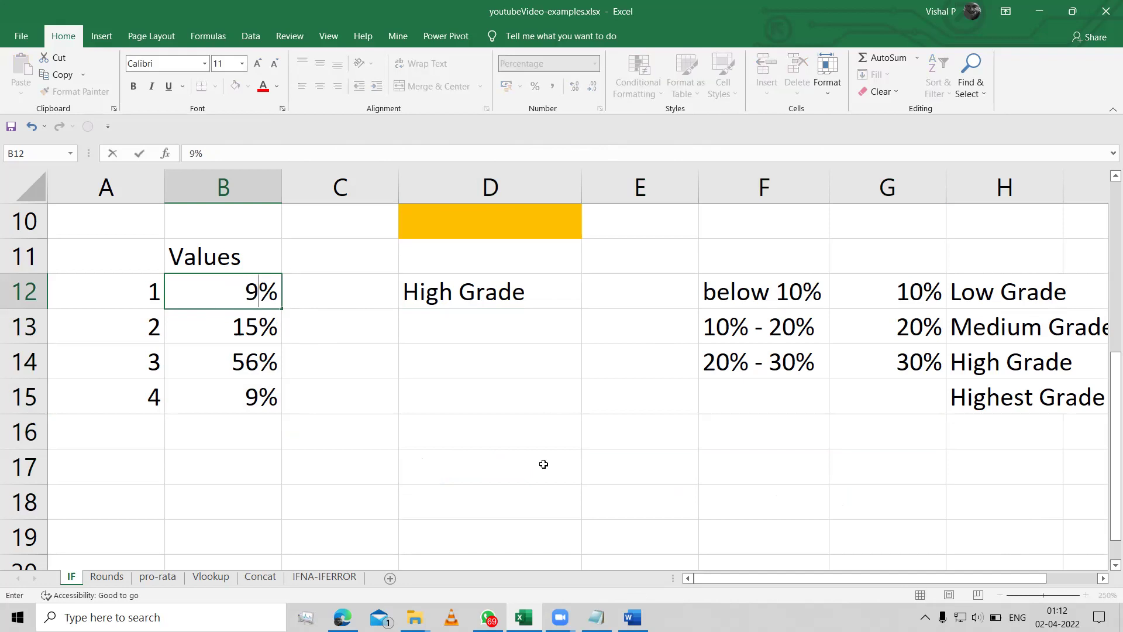
pyautogui.press('Escape')
pyautogui.write('5')
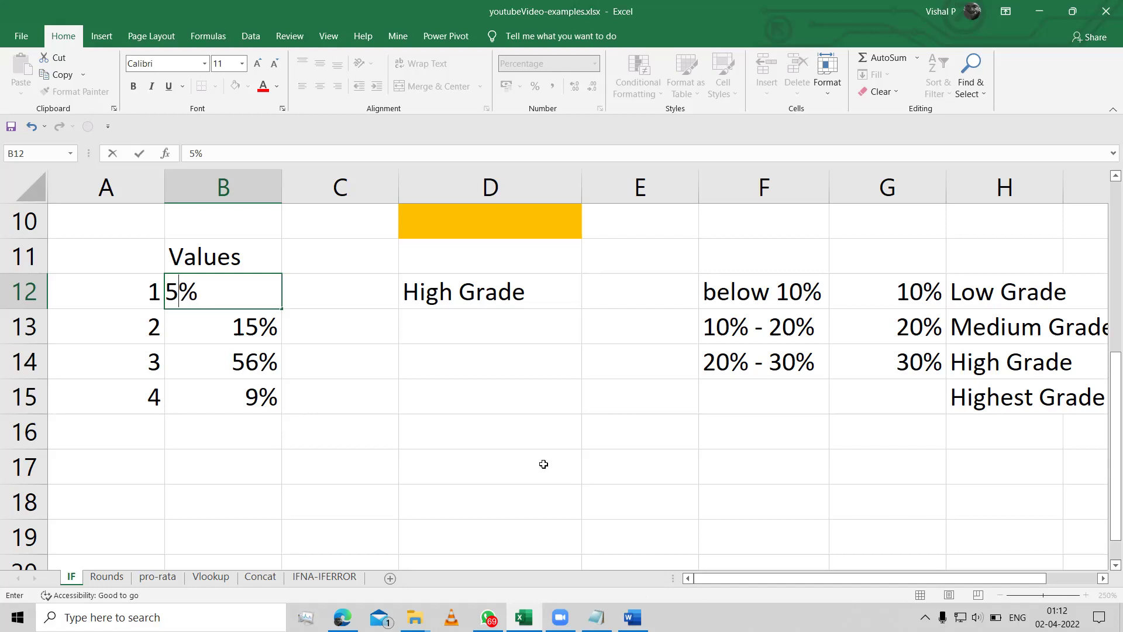
pyautogui.press('Return')
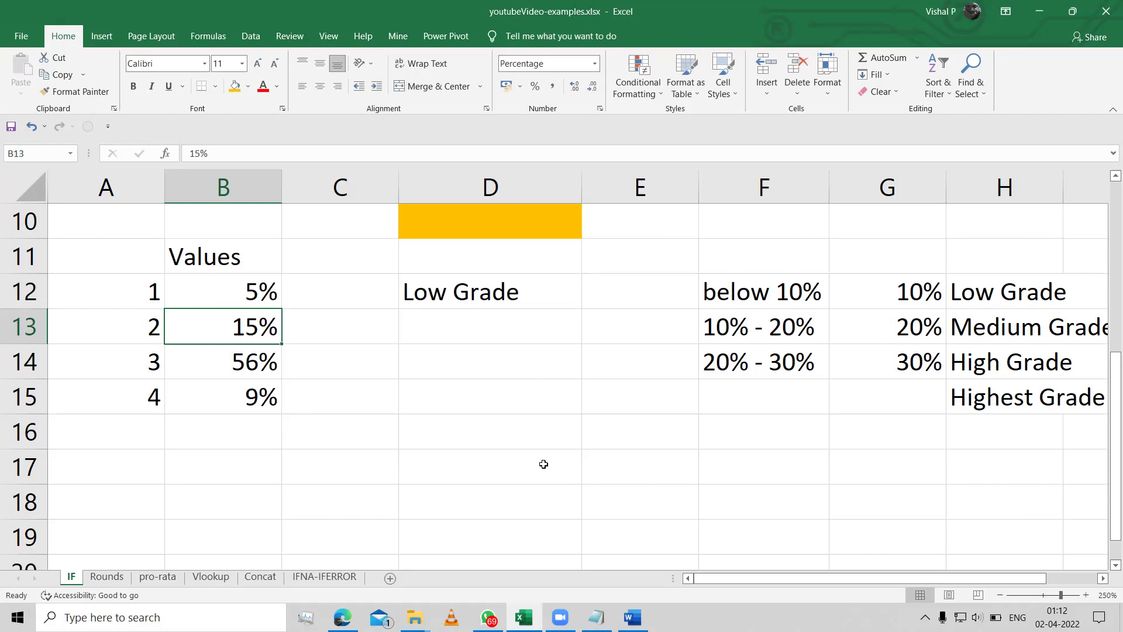
# Step: Test the 10% - 20% band by setting B12 to 13%, 12% and 11% in turn
pyautogui.press('Up')
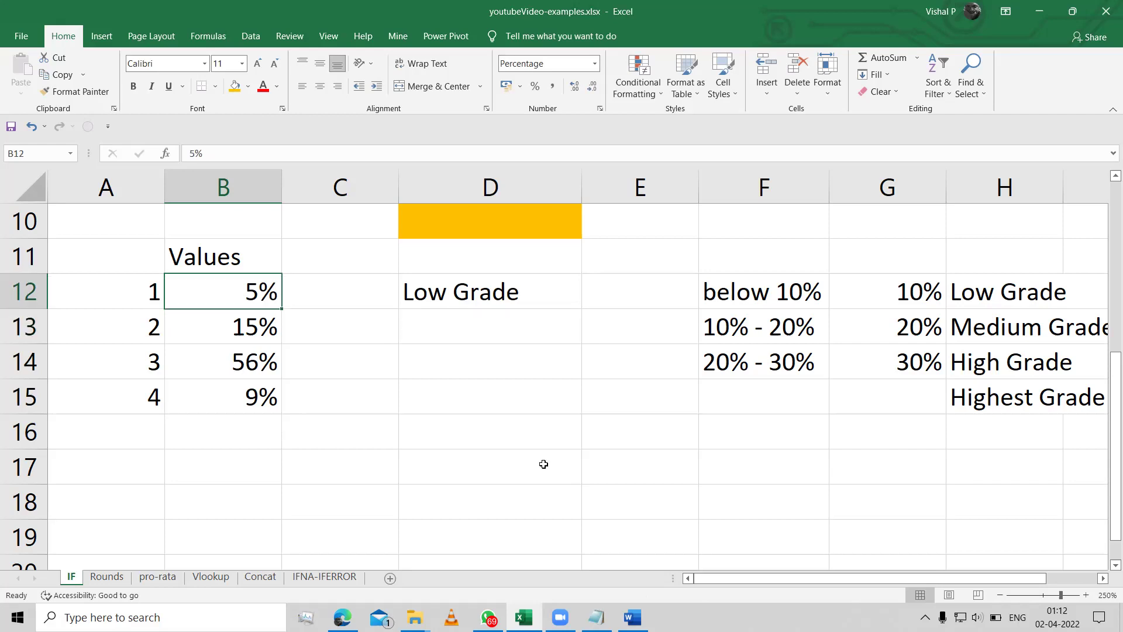
pyautogui.write('13')
pyautogui.press('Return')
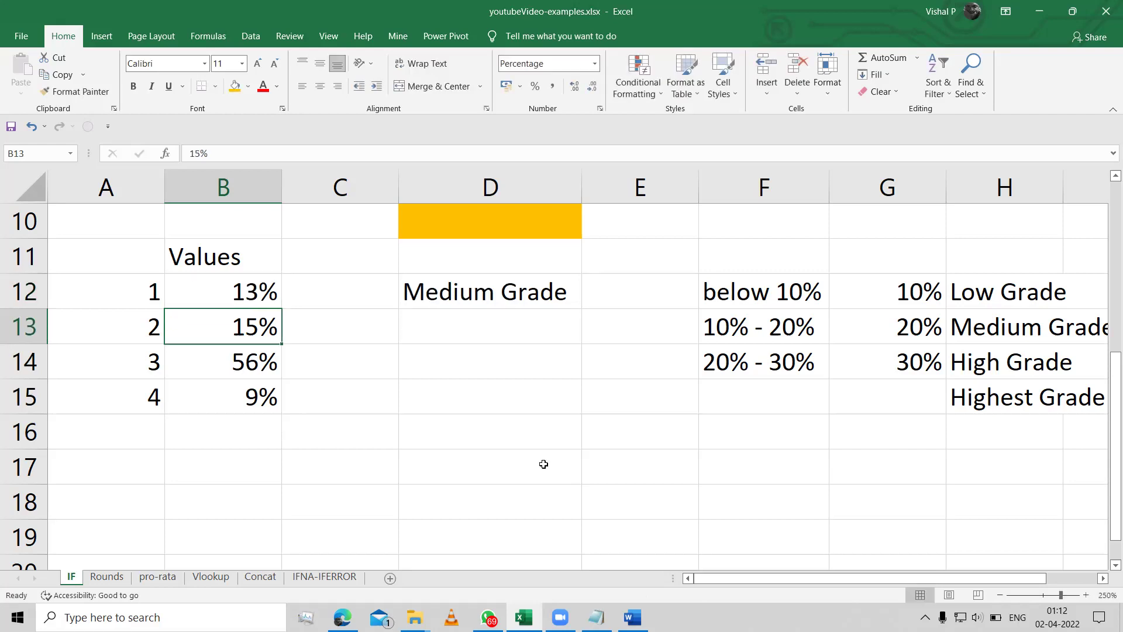
pyautogui.press('Up')
pyautogui.write('12')
pyautogui.press('Return')
pyautogui.press('Up')
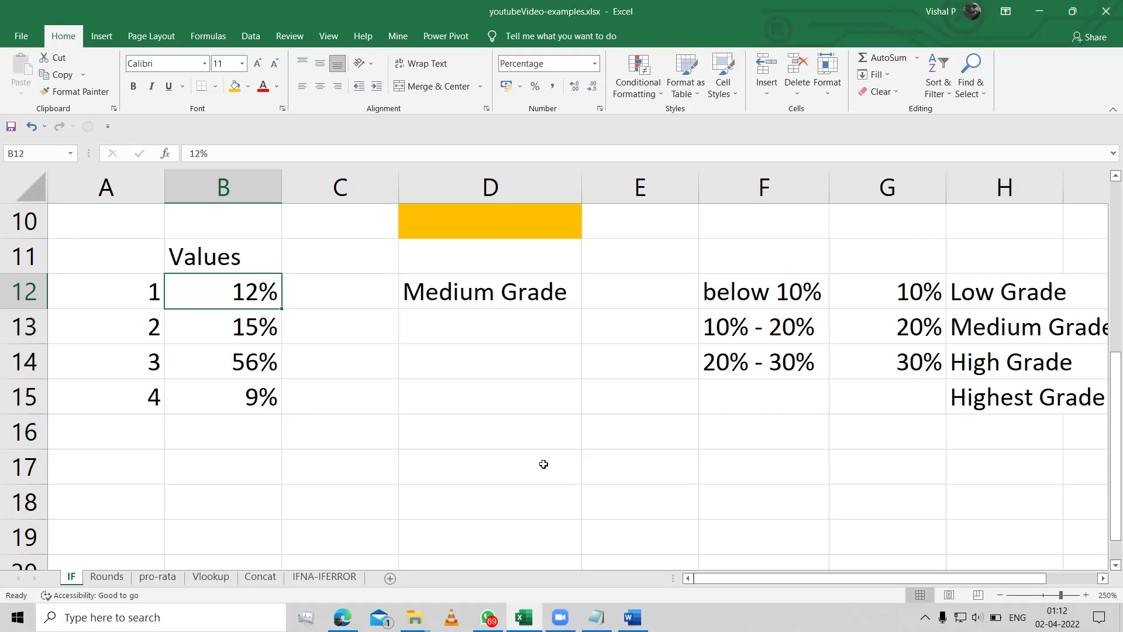
pyautogui.write('11')
pyautogui.press('Up')
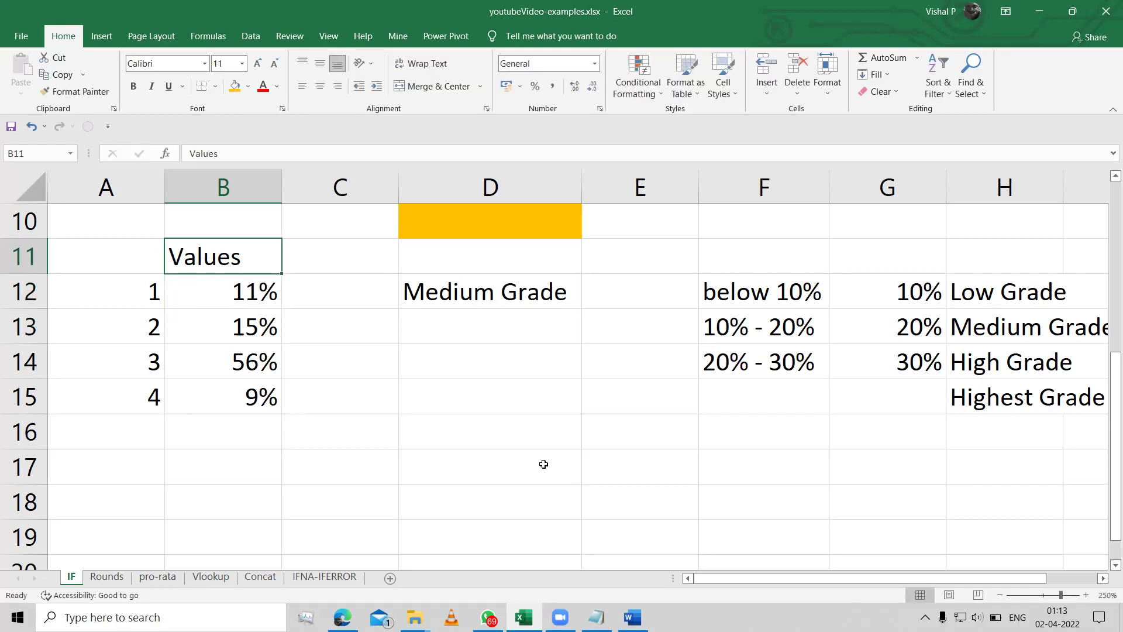
# Step: Test the lower threshold by setting B12 to 10% and then 9%
pyautogui.press('Down')
pyautogui.write('10')
pyautogui.press('Return')
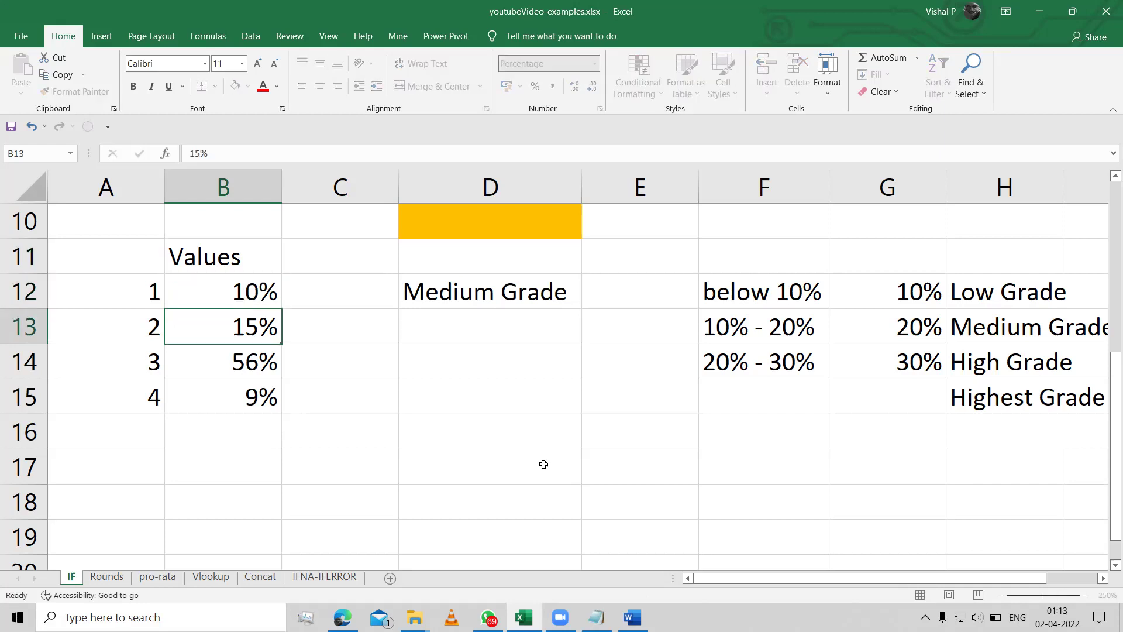
pyautogui.press('Up')
pyautogui.write('9')
pyautogui.press('Return')
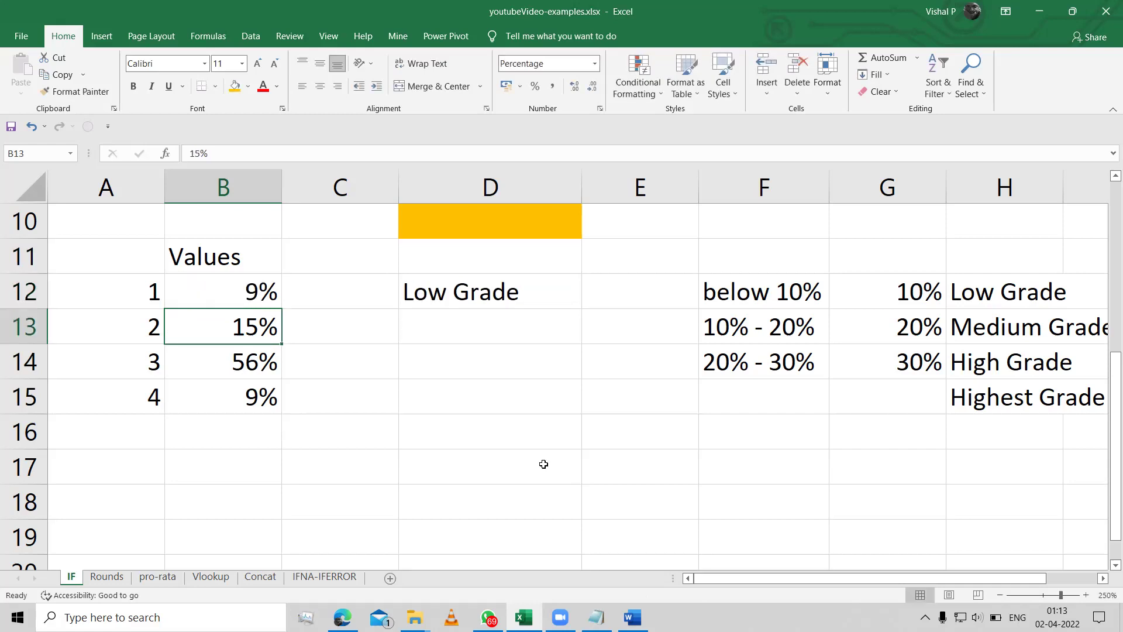
# Step: Inspect the comparison operators against $G$12 in D12's formula, leaving the formula unedited
pyautogui.press('Up')
pyautogui.press('Right')
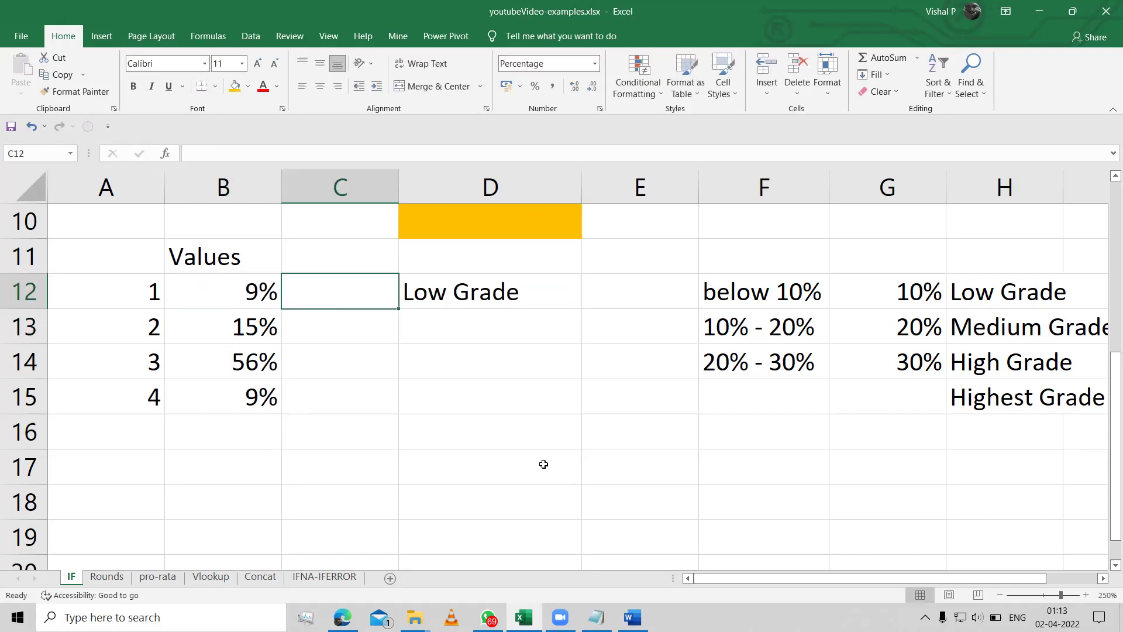
pyautogui.press('Right')
pyautogui.press('F2')
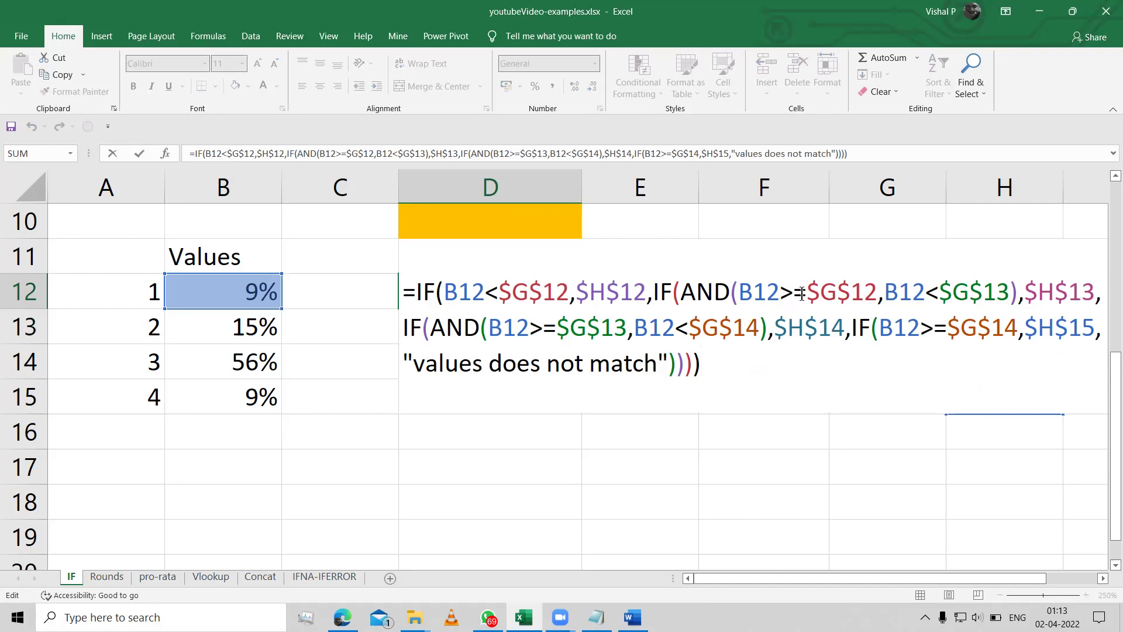
pyautogui.moveTo(807, 291); pyautogui.dragTo(780, 290)
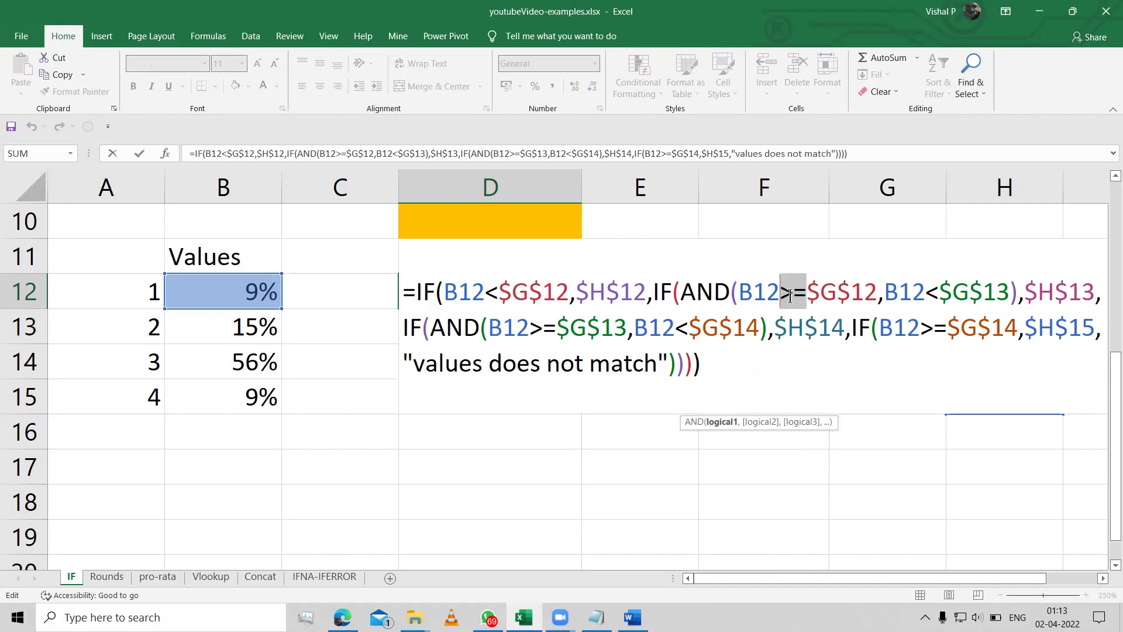
pyautogui.moveTo(512, 290); pyautogui.dragTo(498, 290)
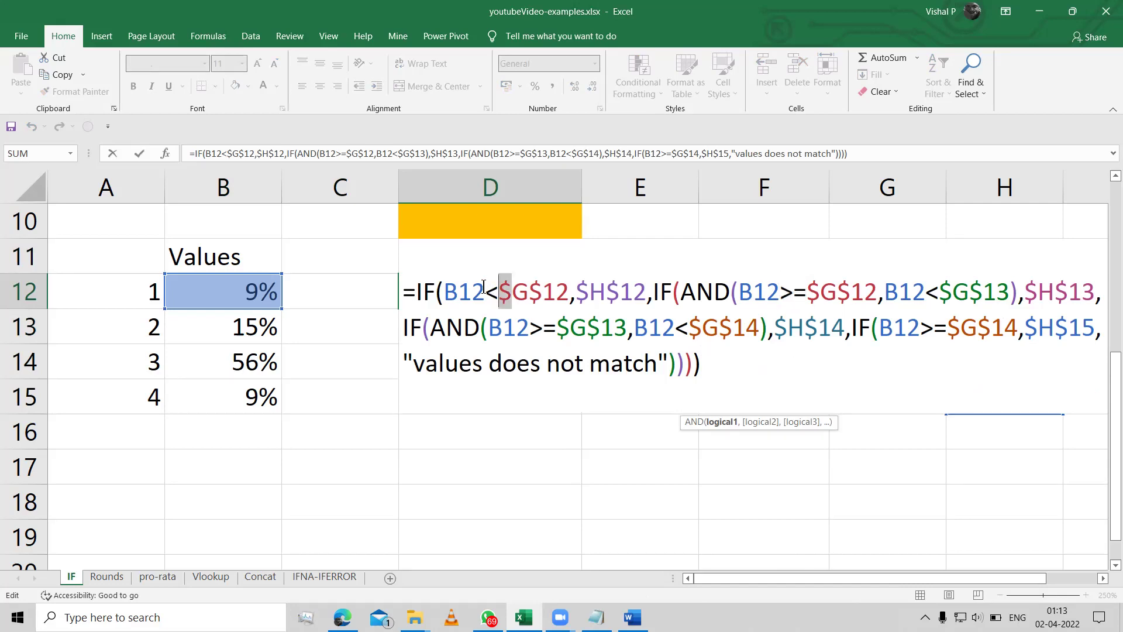
pyautogui.press('Escape')
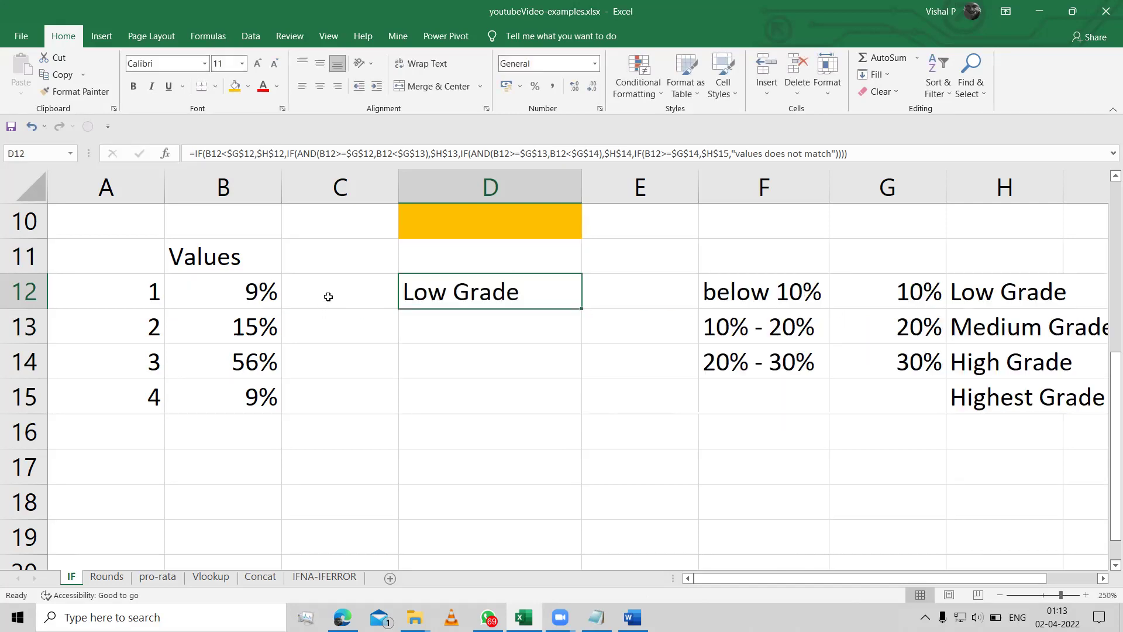
# Step: Test the upper bands by setting B12 to 20% and then 36%
pyautogui.click(270, 288)
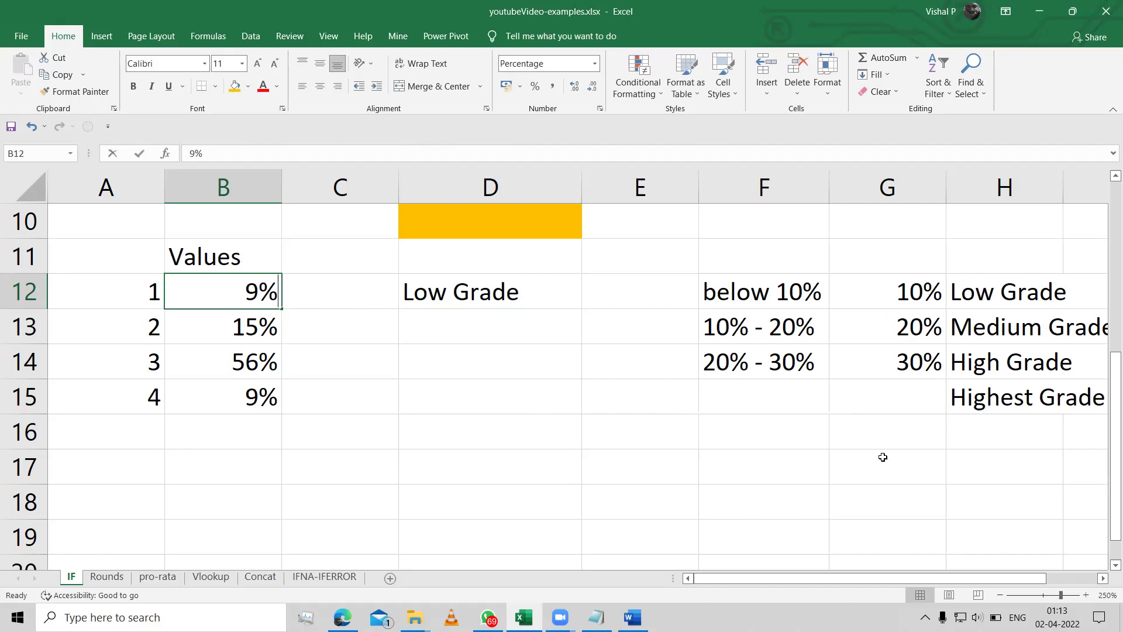
pyautogui.press('BackSpace')
pyautogui.press('BackSpace')
pyautogui.write('20%')
pyautogui.press('Return')
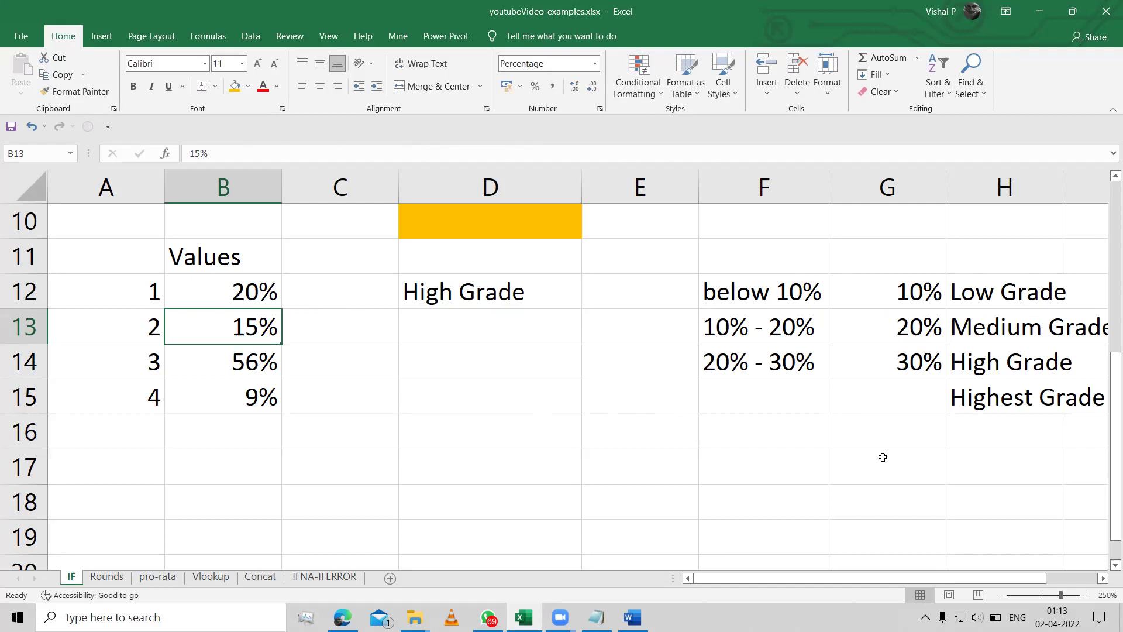
pyautogui.press('Up')
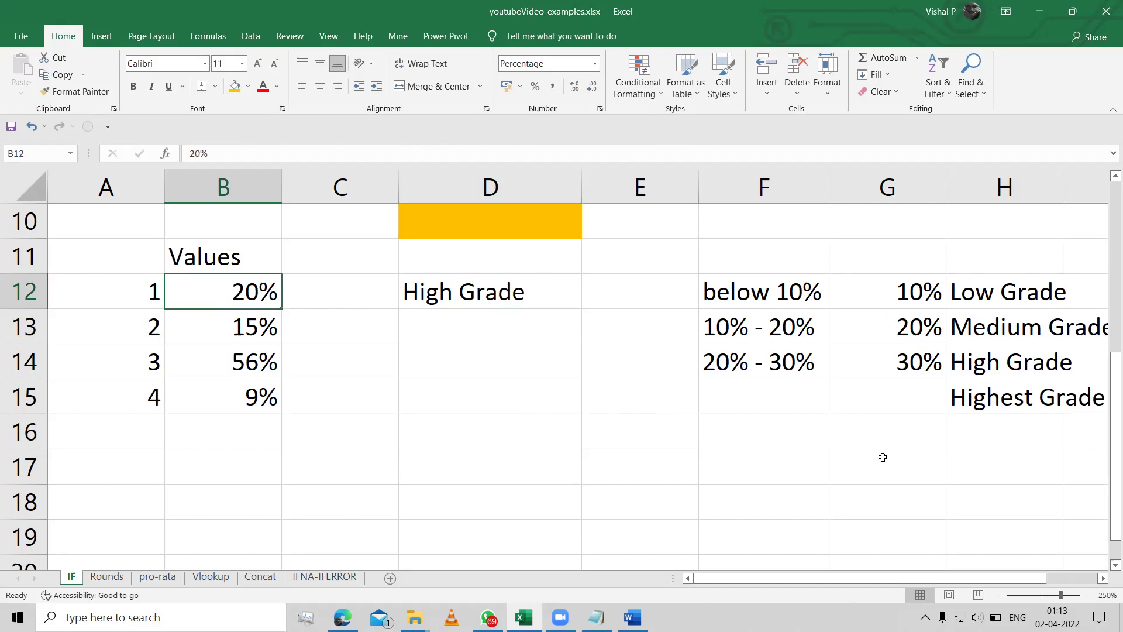
pyautogui.write('36')
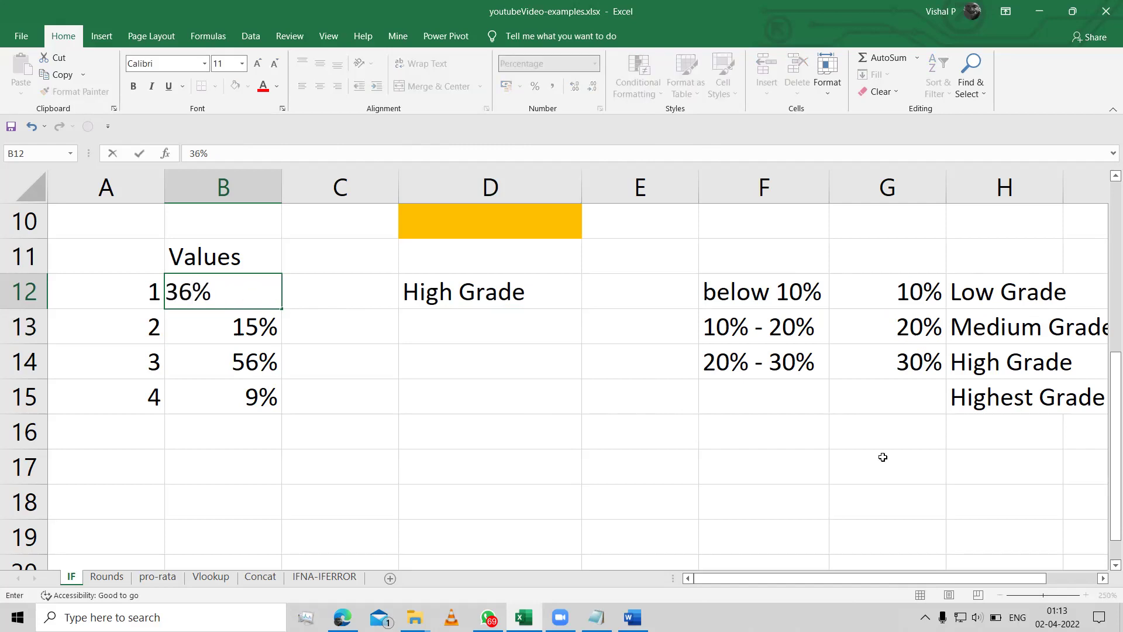
pyautogui.press('Return')
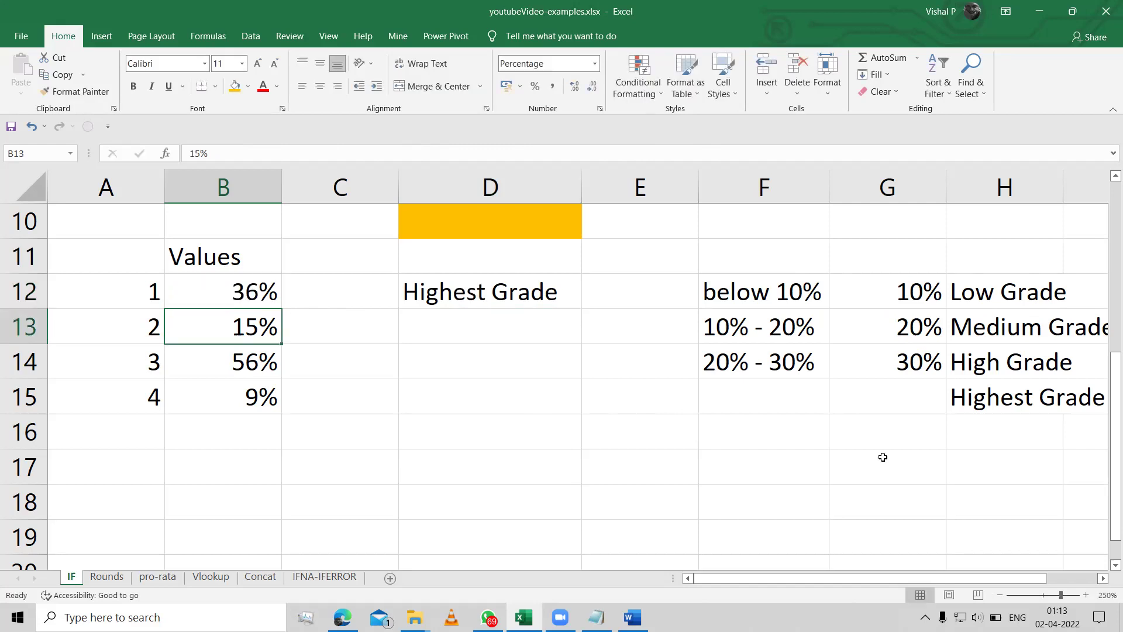
# Step: Set B12 to 26% and fill the formula in D12 down through D15
pyautogui.press('Up')
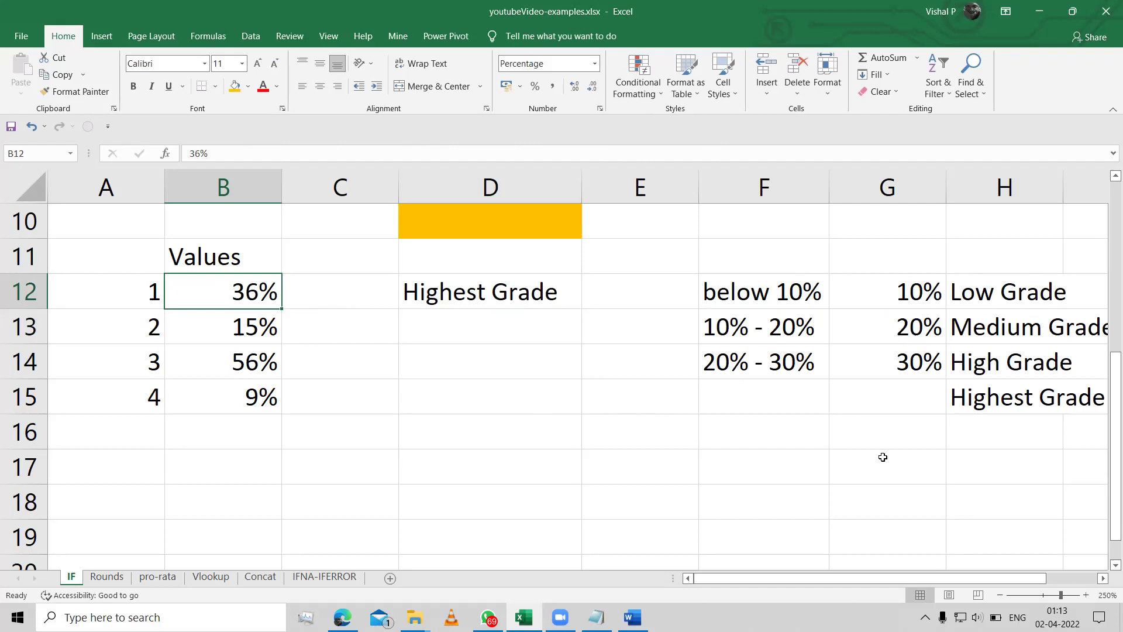
pyautogui.write('26')
pyautogui.press('Tab')
pyautogui.press('Tab')
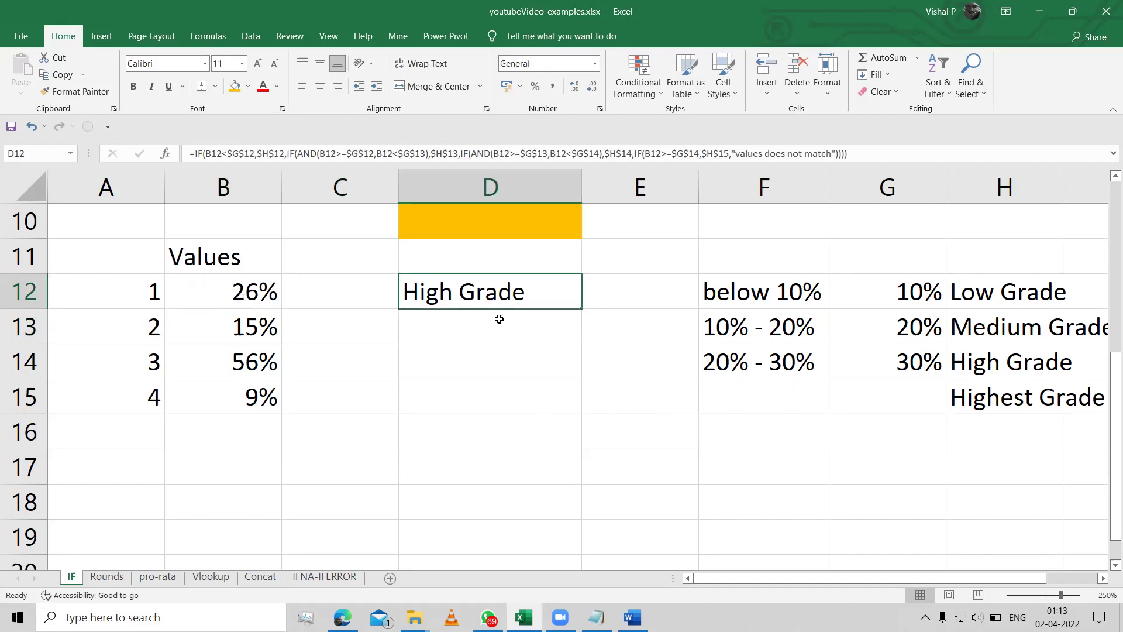
pyautogui.moveTo(582, 308); pyautogui.dragTo(581, 412)
# Step: Examine the cell references in the filled formulas in D15, D13 and D12 and the threshold table G12:H15, ending on D14
pyautogui.click(534, 397)
pyautogui.press('F2')
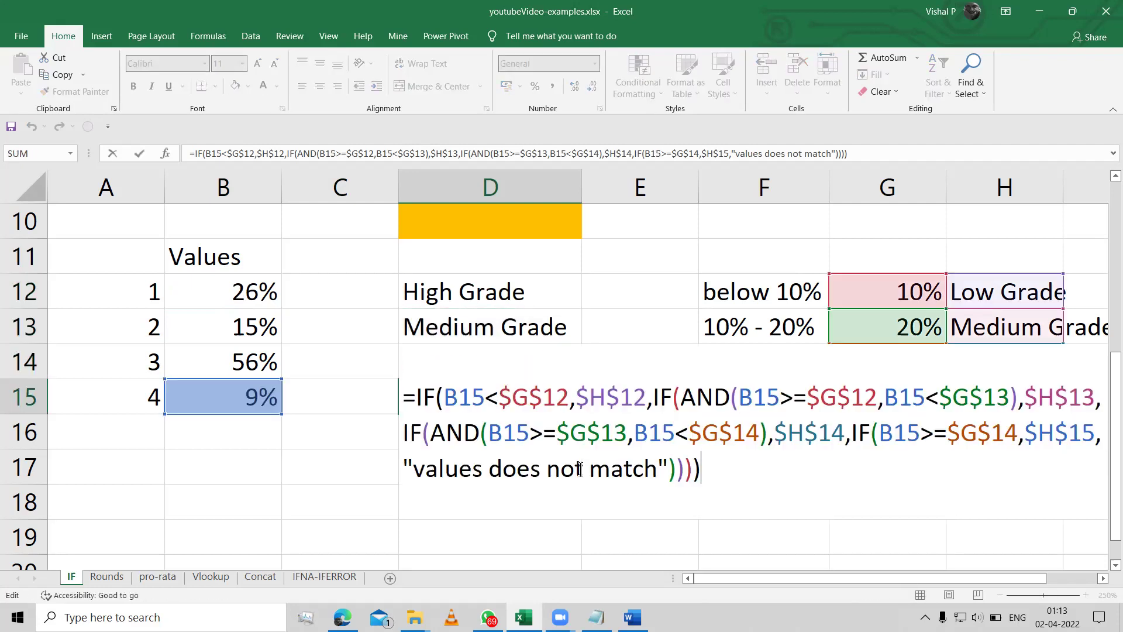
pyautogui.press('Escape')
pyautogui.press('Up')
pyautogui.press('Up')
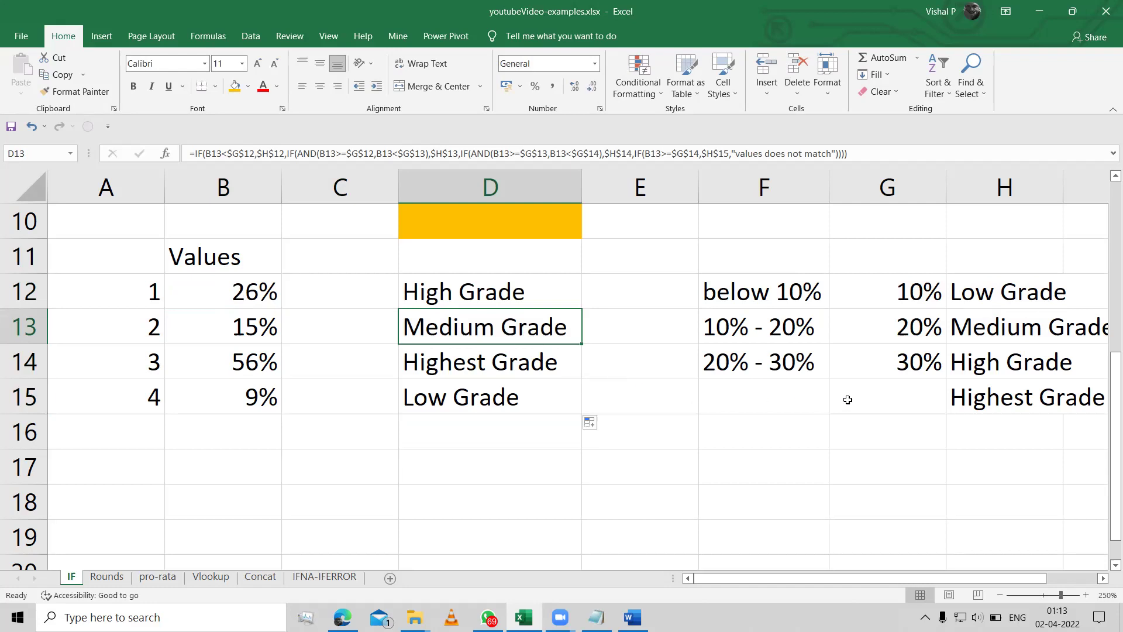
pyautogui.press('F2')
pyautogui.press('Escape')
pyautogui.press('Up')
pyautogui.press('F2')
pyautogui.press('Escape')
pyautogui.press('Down')
pyautogui.press('F2')
pyautogui.press('Escape')
pyautogui.moveTo(896, 290); pyautogui.dragTo(996, 393)
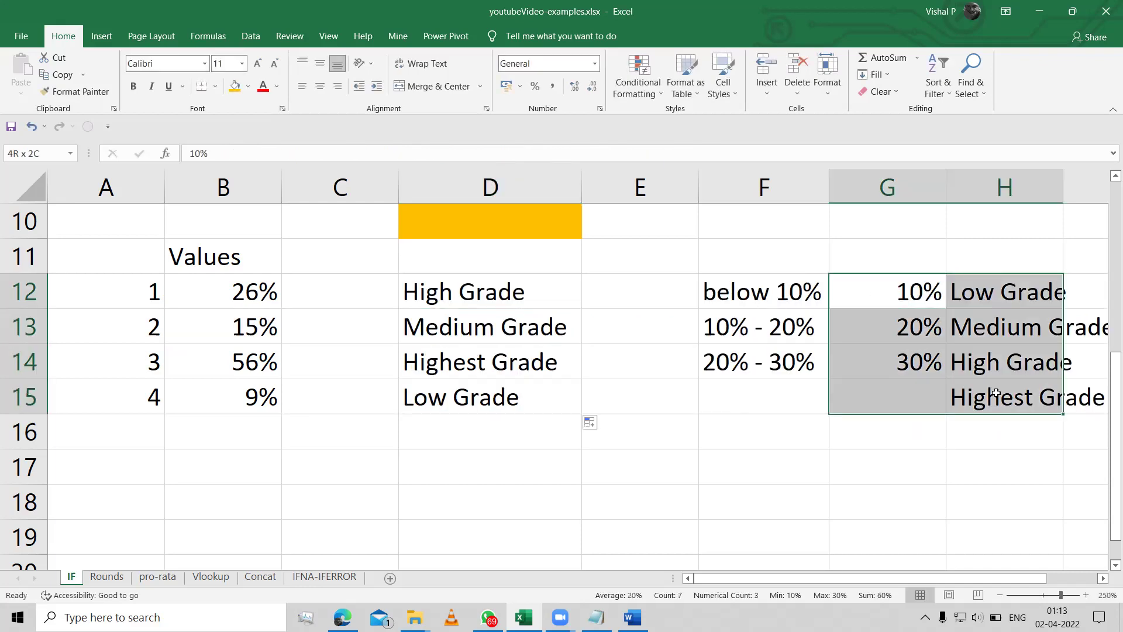
pyautogui.click(491, 363)
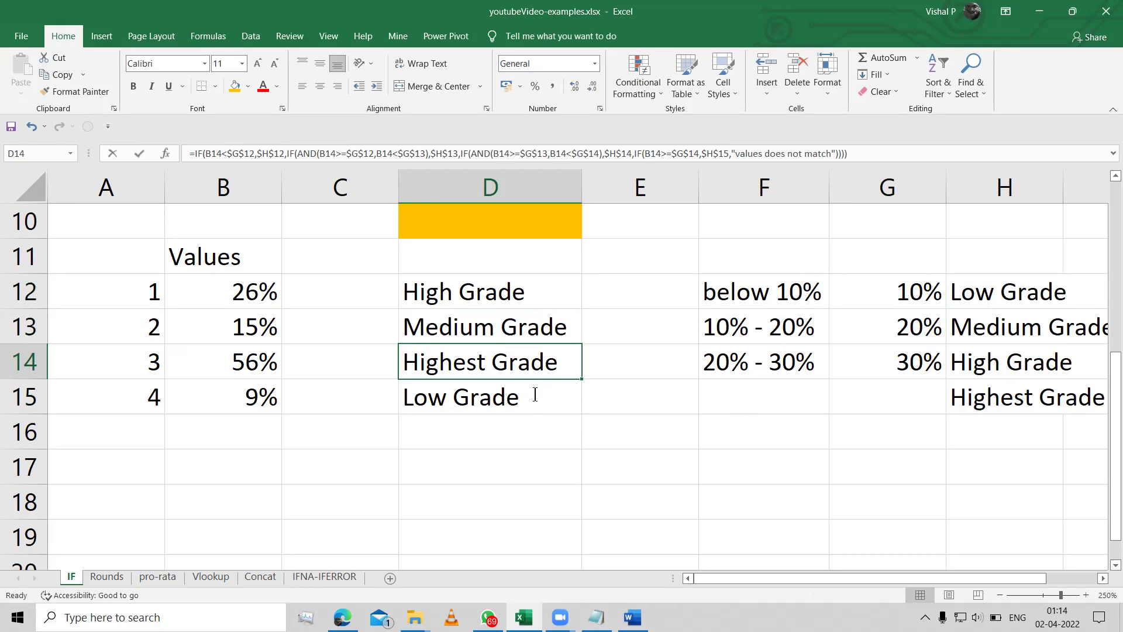
# Step: Extend the grade formula from D15 into D16 and inspect its cell references, leaving the formula unedited
pyautogui.press('F2')
pyautogui.press('Escape')
pyautogui.press('Down')
pyautogui.moveTo(582, 437); pyautogui.dragTo(561, 437)
pyautogui.click(560, 438)
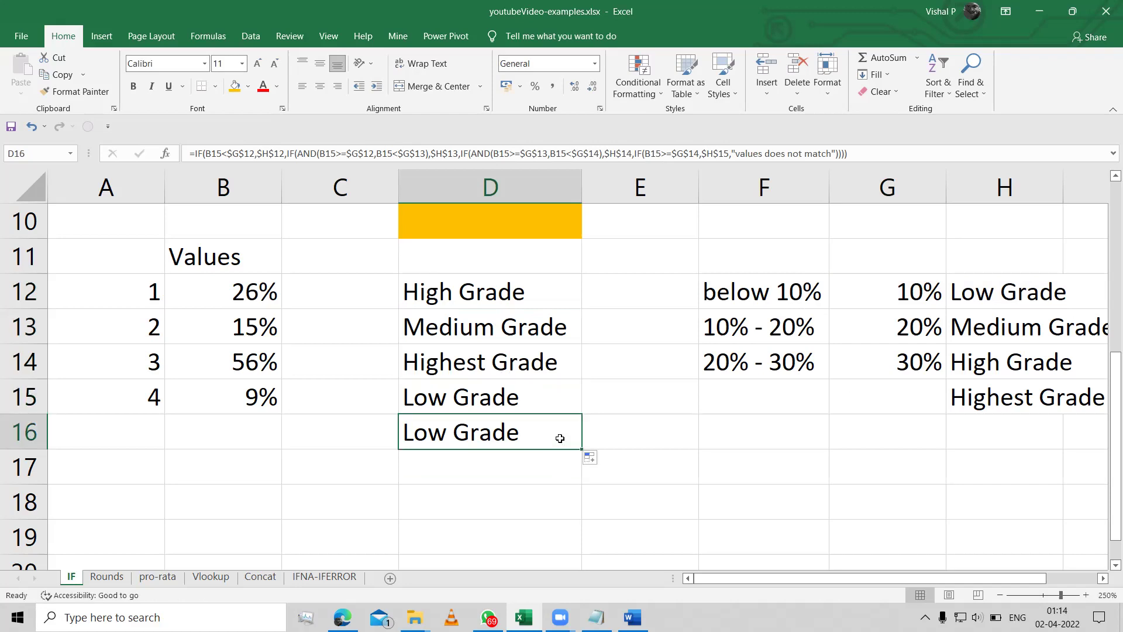
pyautogui.doubleClick(560, 438)
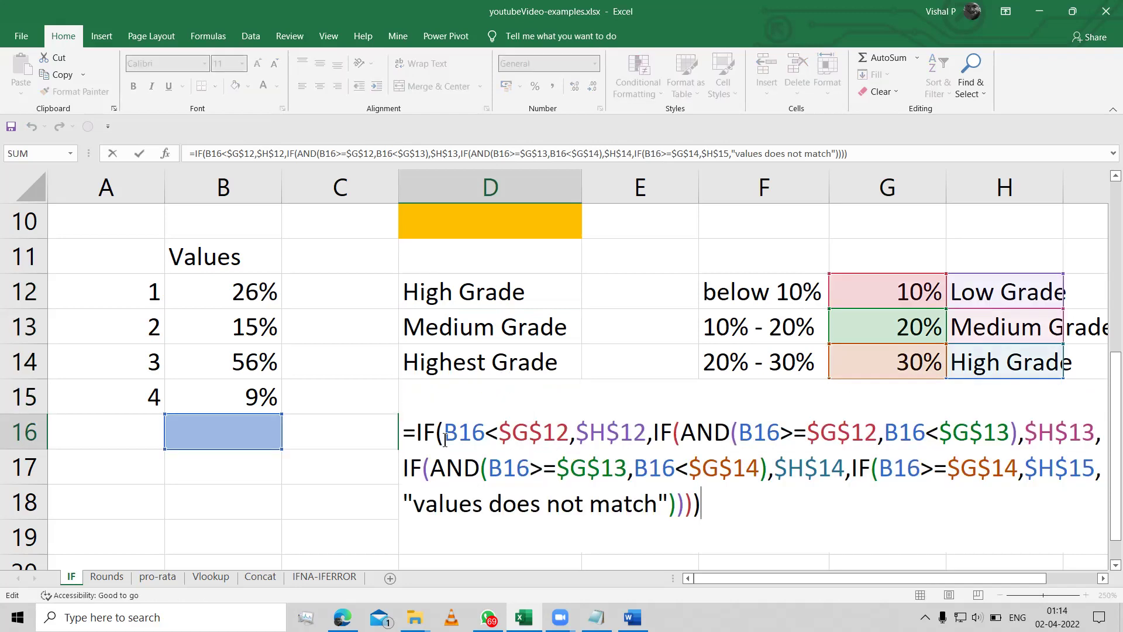
pyautogui.press('Escape')
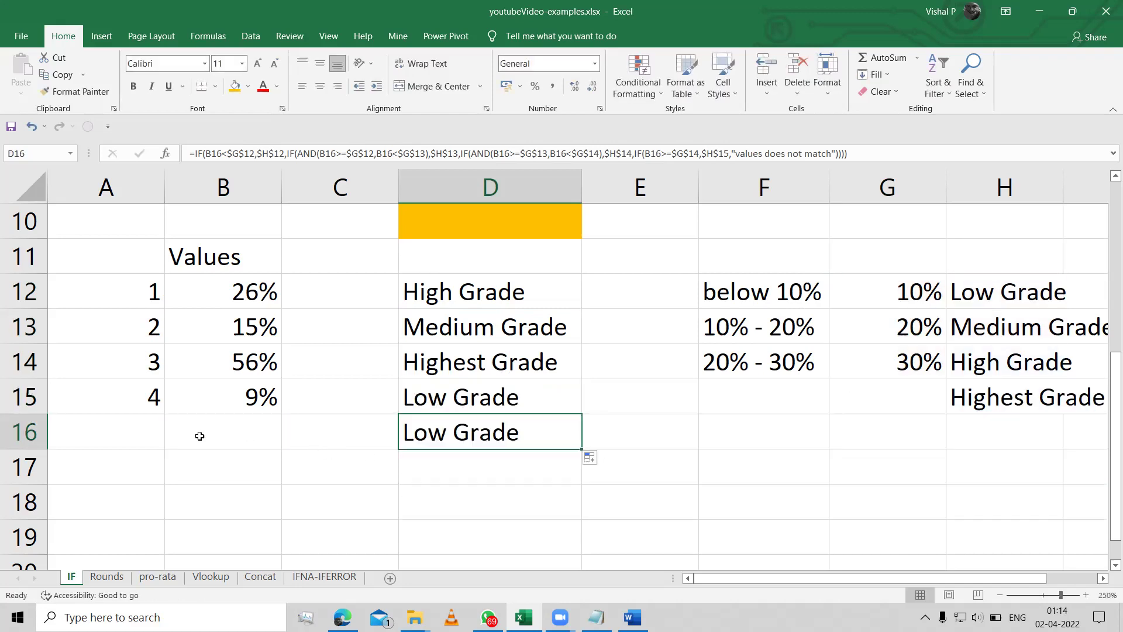
# Step: Test the grade formula in D16 with a negative percentage by entering -1% in B16
pyautogui.click(250, 426)
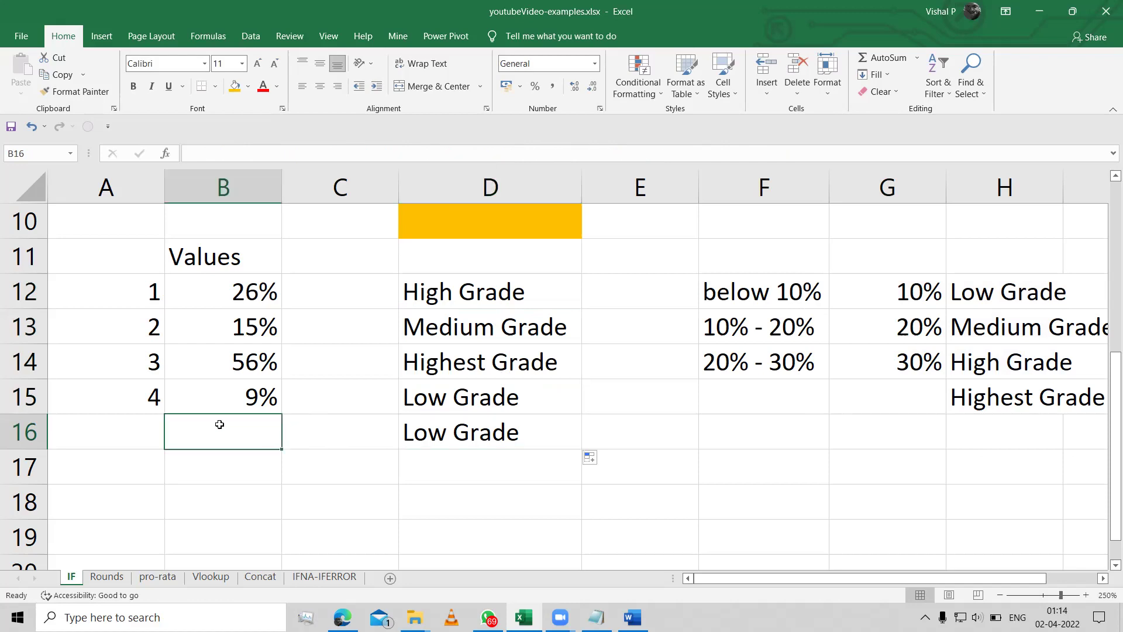
pyautogui.click(461, 436)
pyautogui.click(261, 433)
pyautogui.write('-1%')
pyautogui.press('Return')
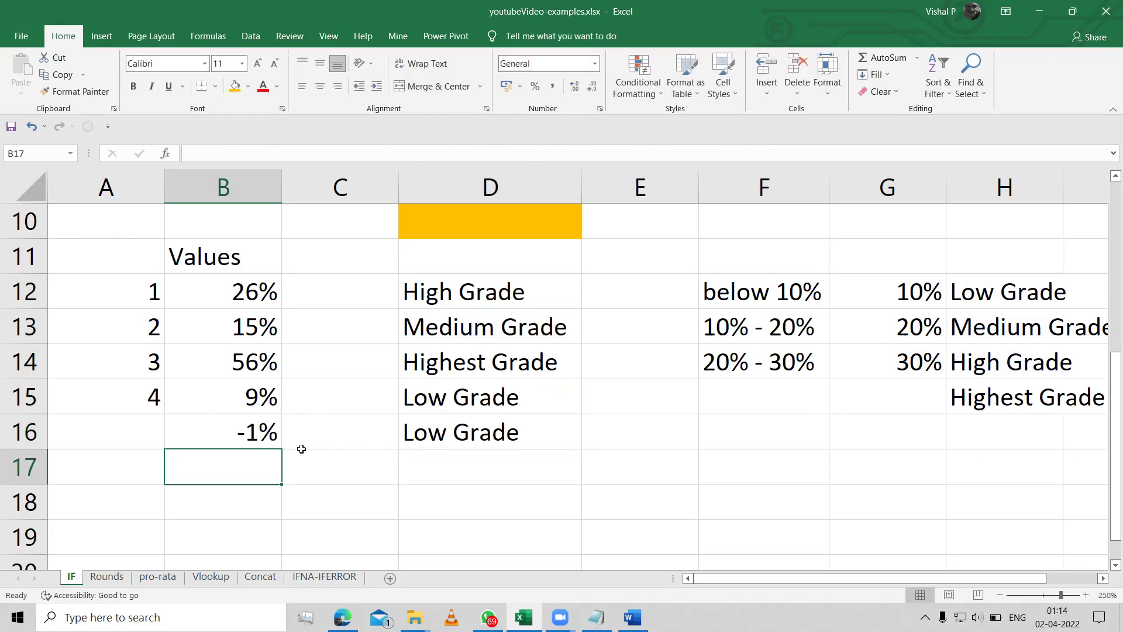
pyautogui.press('Up')
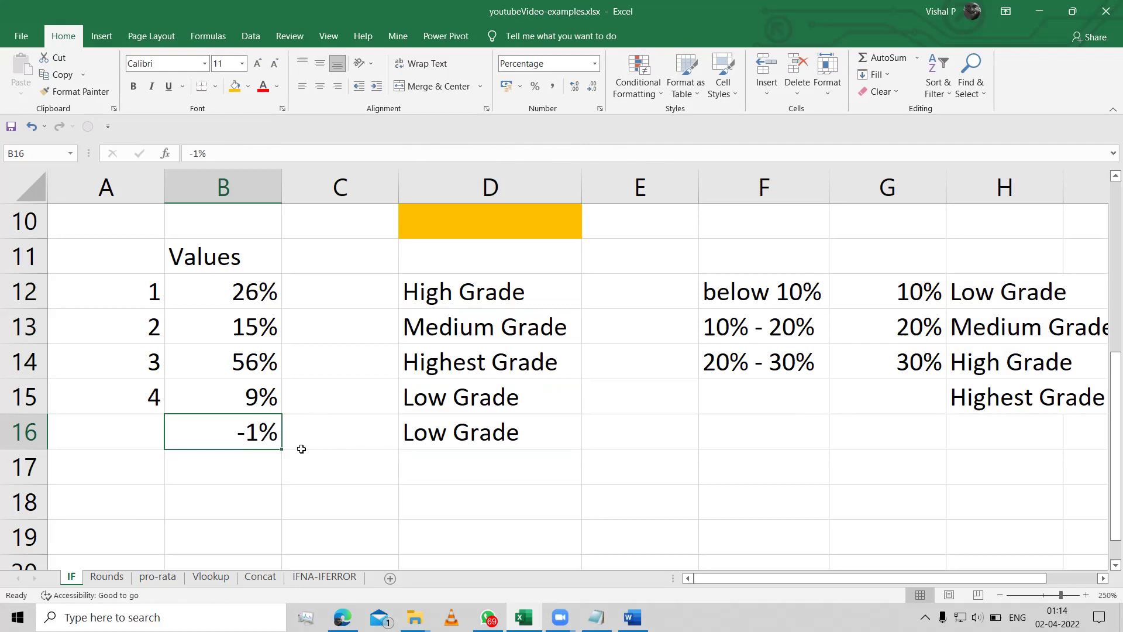
# Step: Clear the test value in B16 and the extra formula in D16
pyautogui.press('Delete')
pyautogui.press('Right')
pyautogui.press('Right')
pyautogui.press('Delete')
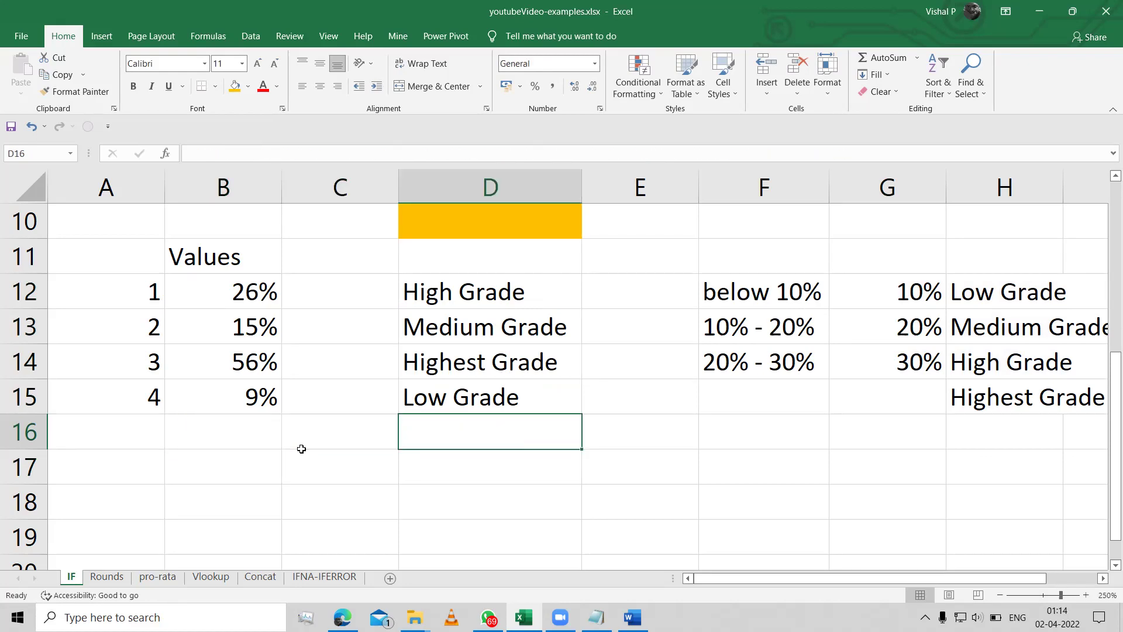
# Step: Review the complete nested IF formula in D12 and the filled results below it, leaving everything unedited
pyautogui.press('Up')
pyautogui.press('Up')
pyautogui.press('Up')
pyautogui.press('Up')
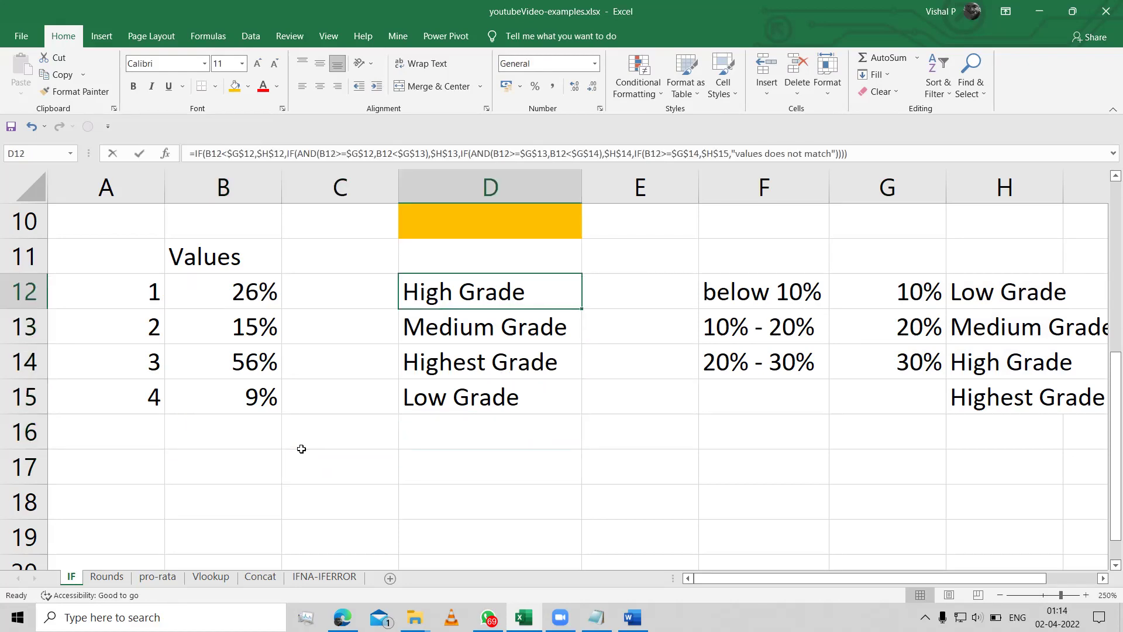
pyautogui.press('F2')
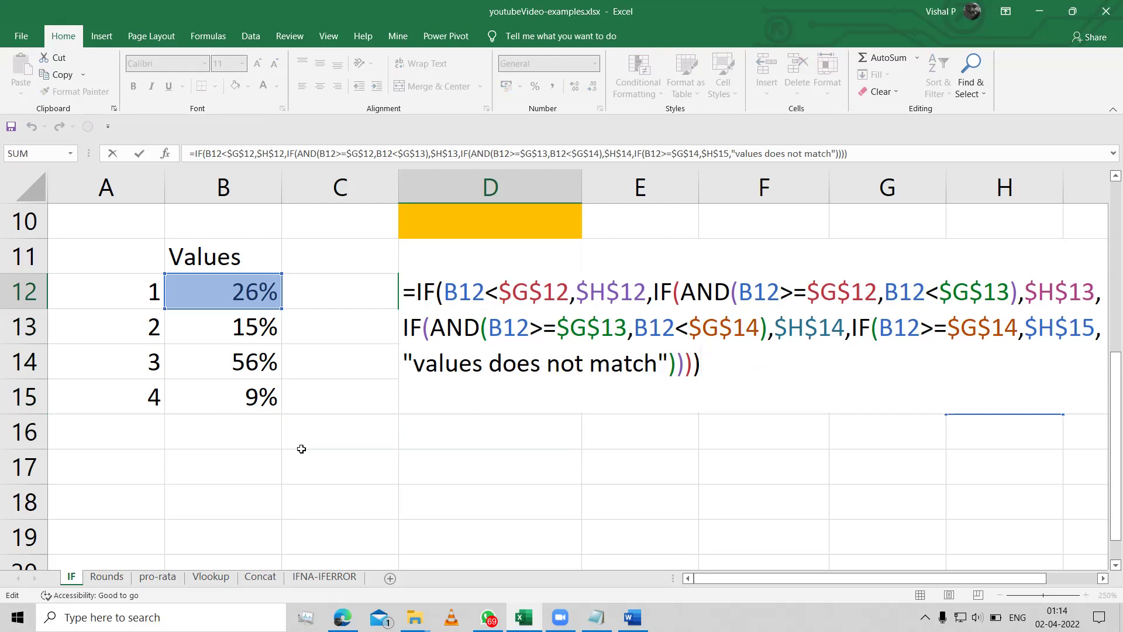
pyautogui.press('Escape')
pyautogui.press('Down')
pyautogui.press('Down')
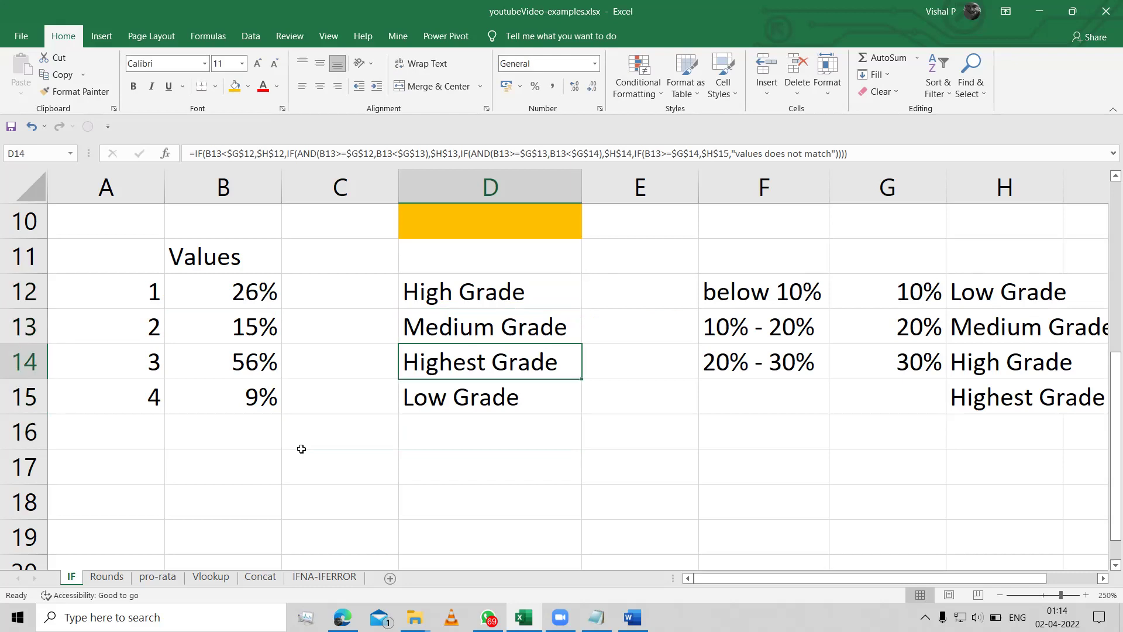
pyautogui.press('Down')
pyautogui.press('Down')
pyautogui.press('Down')
pyautogui.press('Up')
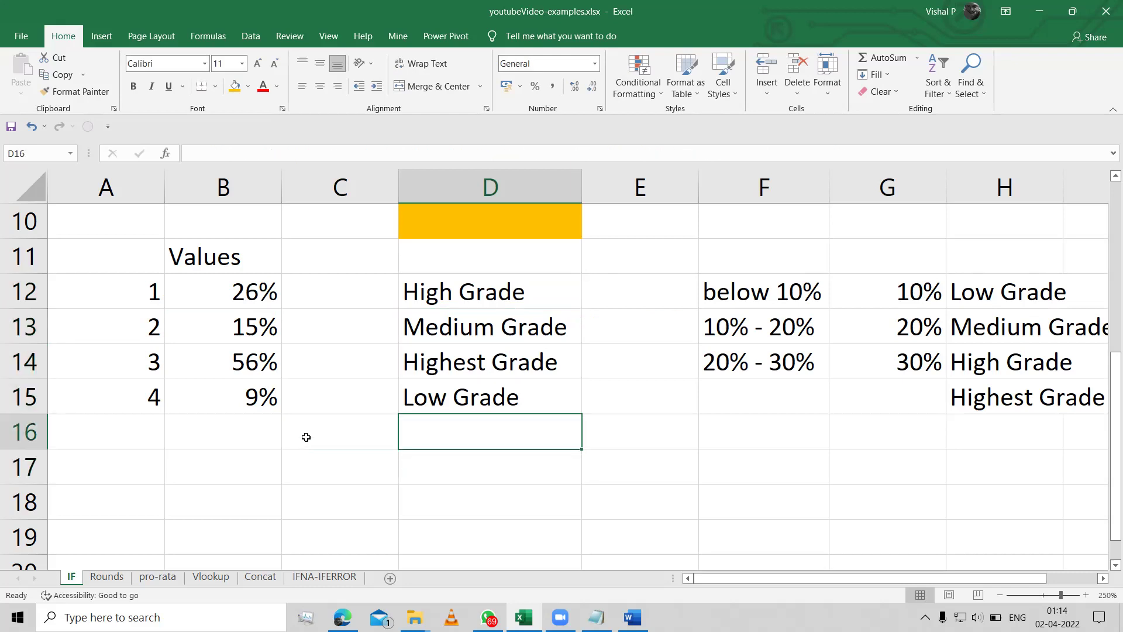
# Step: Switch to the IFNA-IFERROR sheet and clear the existing formulas in E2, E3 and E4
pyautogui.click(323, 577)
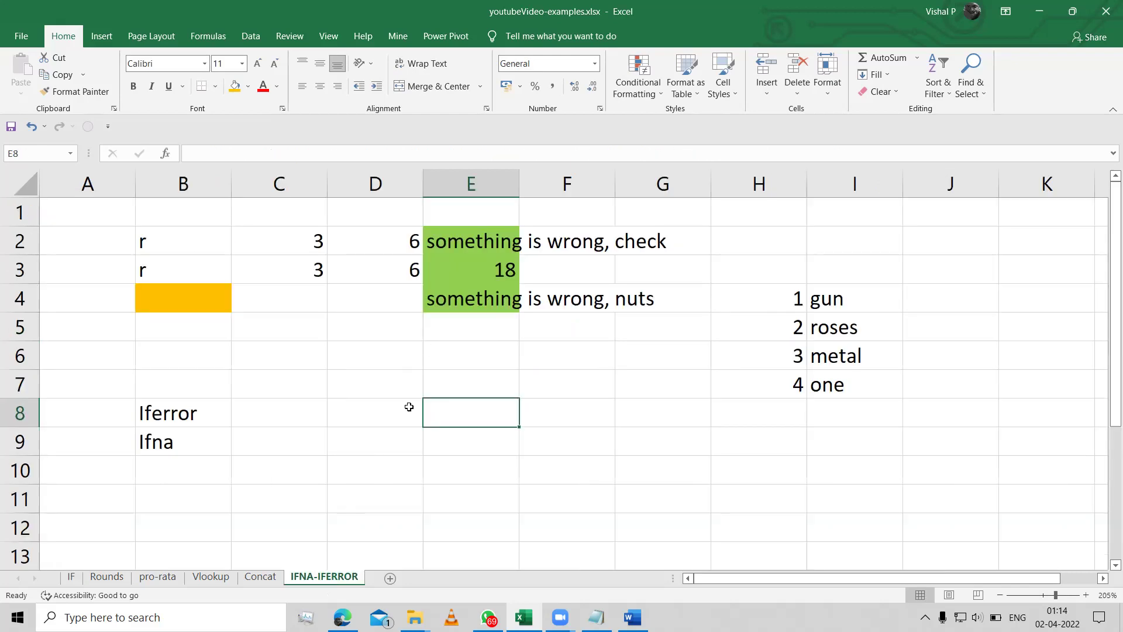
pyautogui.click(486, 243)
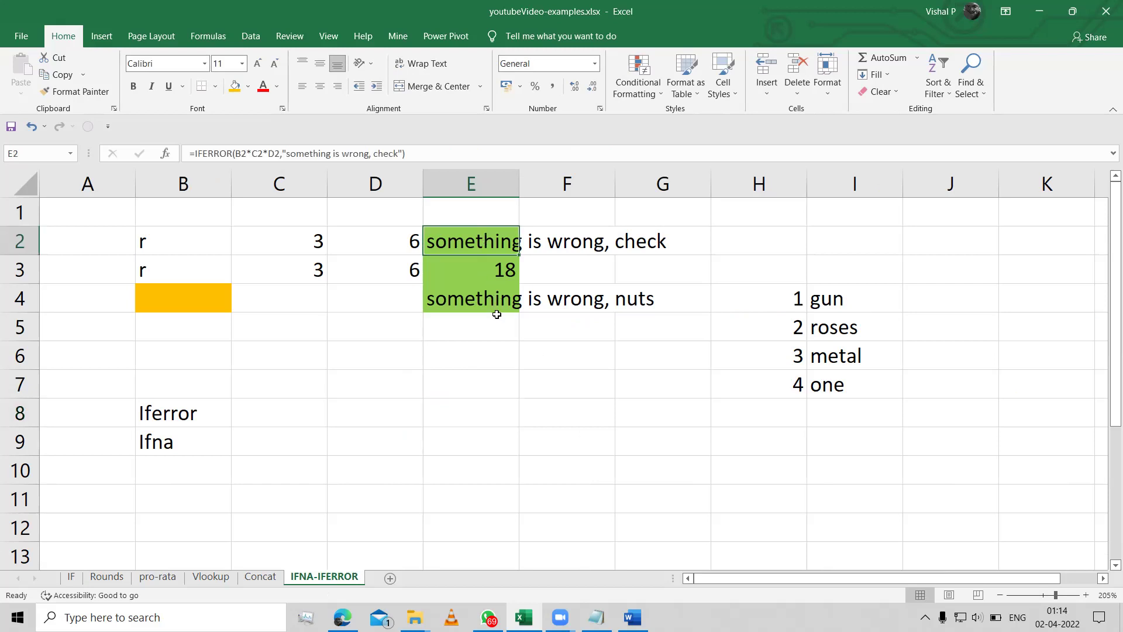
pyautogui.press('Delete')
pyautogui.press('Down')
pyautogui.press('Delete')
pyautogui.click(499, 291)
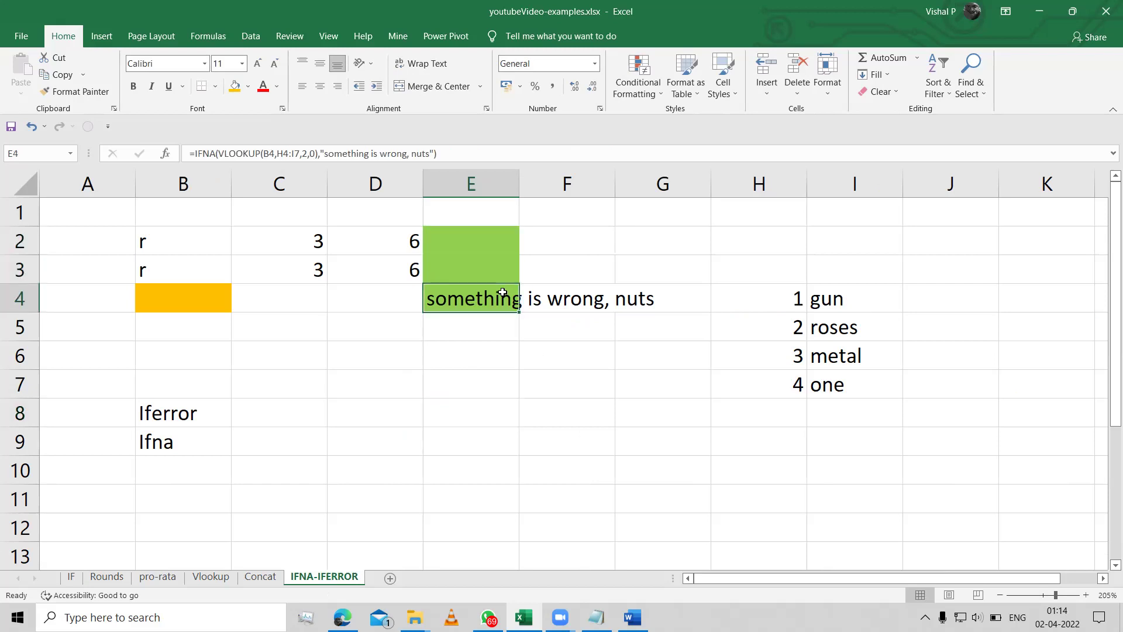
pyautogui.press('Delete')
# Step: Examine the sample inputs in B2:D4, and briefly restore E4's IFNA formula before clearing it again
pyautogui.click(497, 239)
pyautogui.click(200, 239)
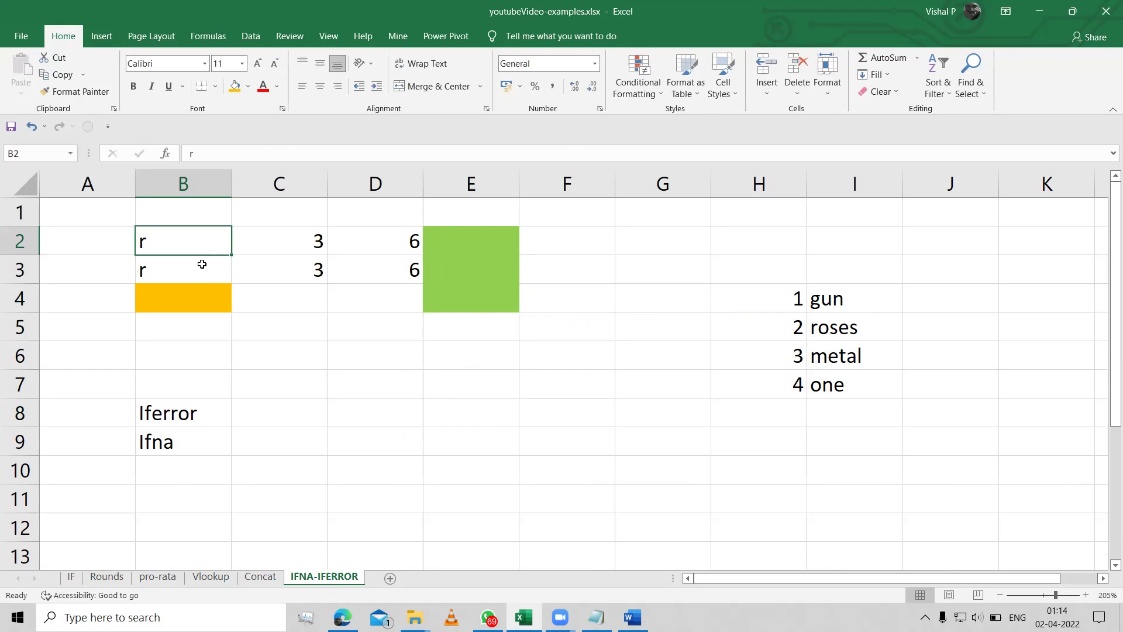
pyautogui.click(202, 266)
pyautogui.click(476, 237)
pyautogui.moveTo(195, 242); pyautogui.dragTo(425, 308)
pyautogui.click(503, 309)
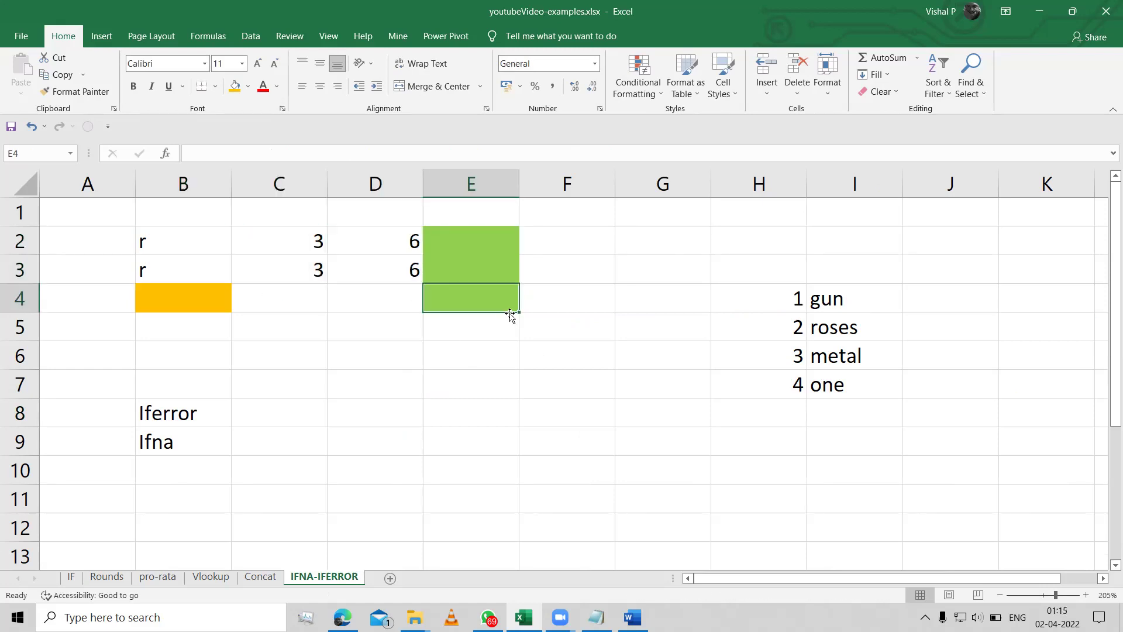
pyautogui.hotkey('ctrl', 'z')
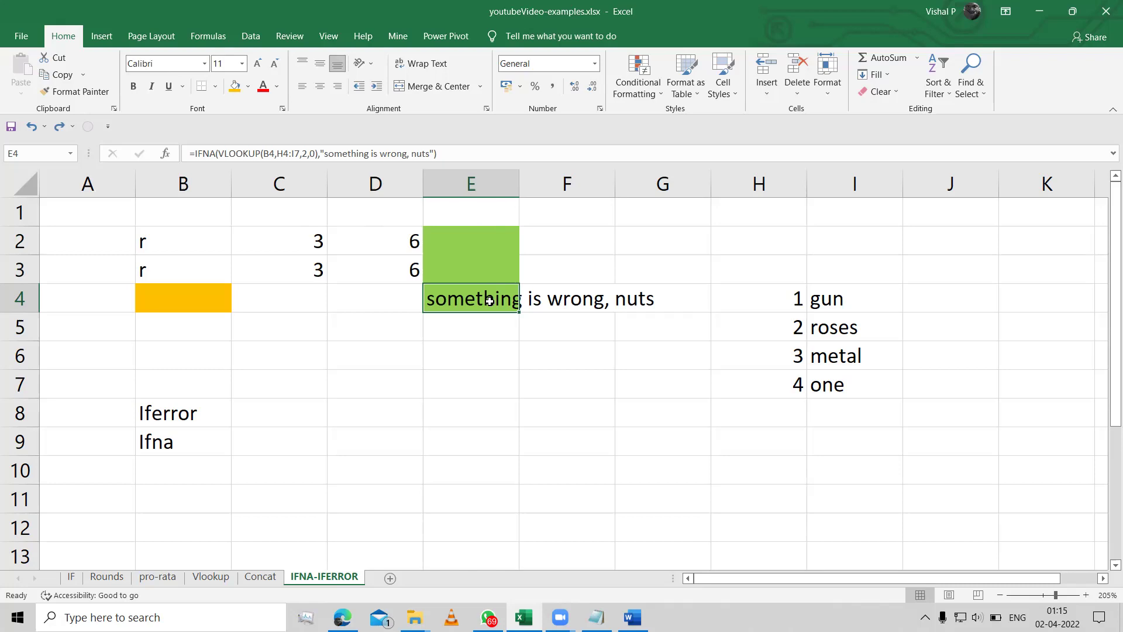
pyautogui.press('Delete')
# Step: Enter the formula =B2*C2*D2 in E2 to multiply the three values in row 2
pyautogui.click(468, 251)
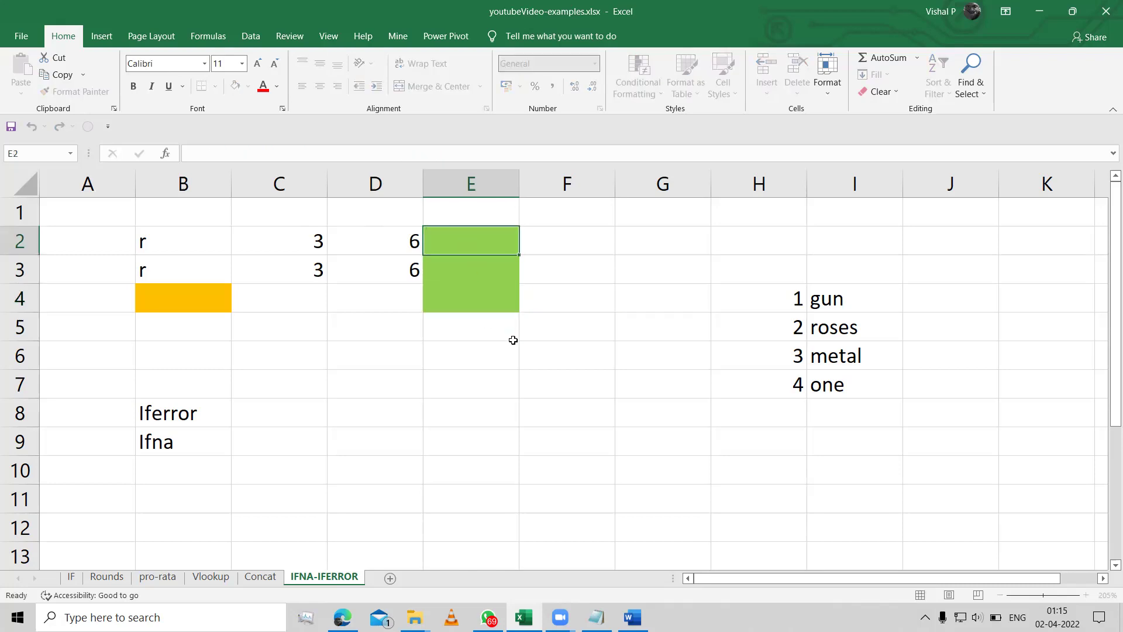
pyautogui.write('=')
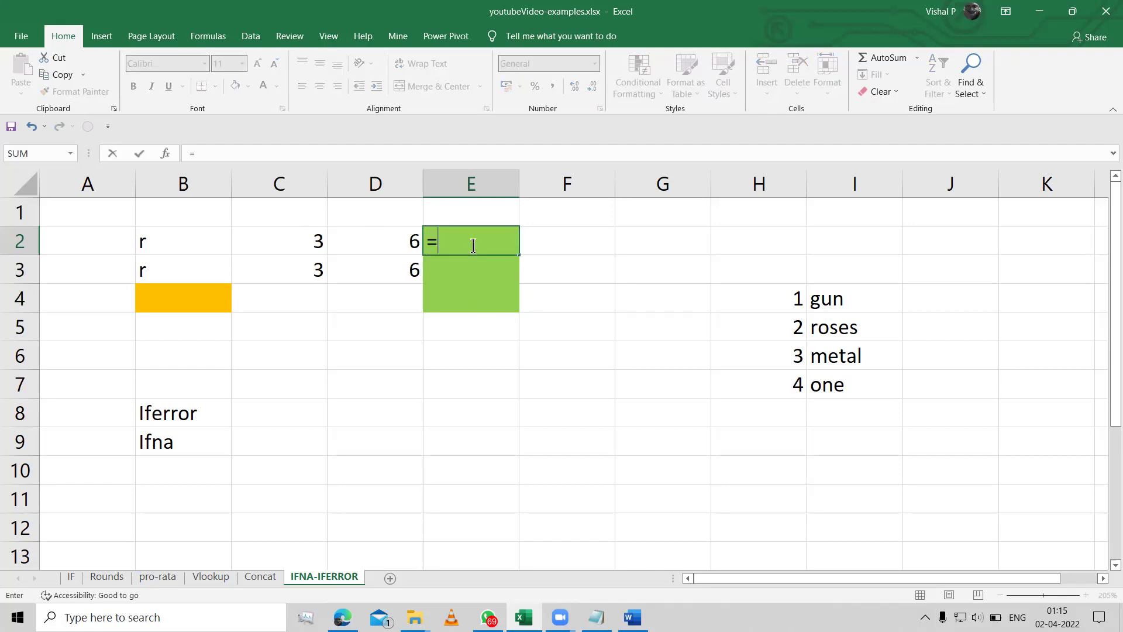
pyautogui.click(190, 233)
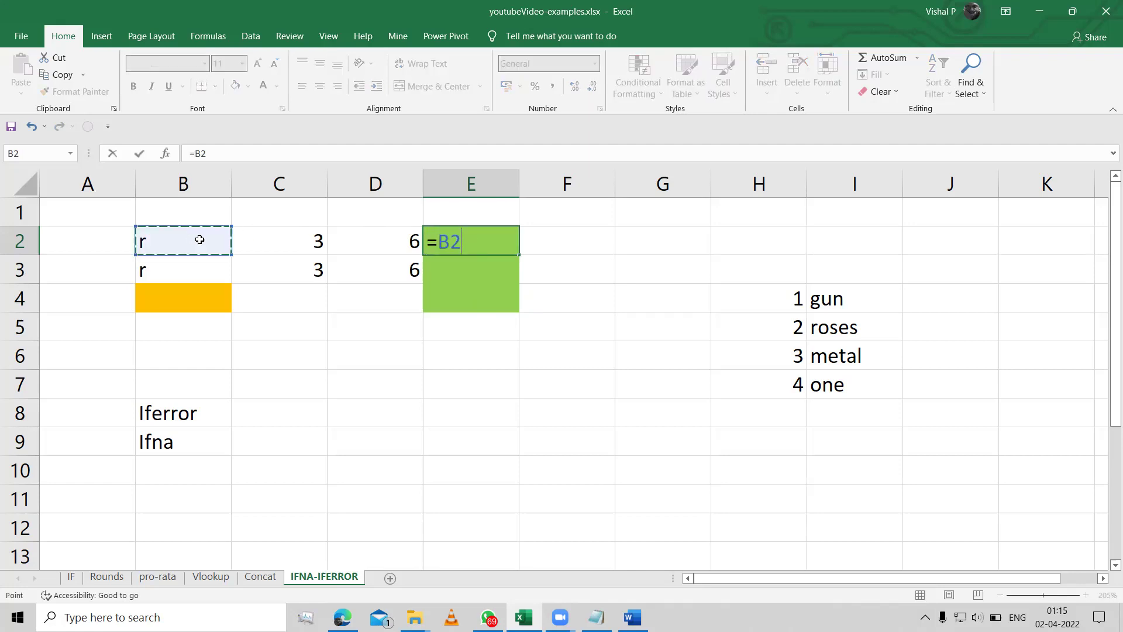
pyautogui.write('*')
pyautogui.click(275, 243)
pyautogui.write('*')
pyautogui.click(392, 252)
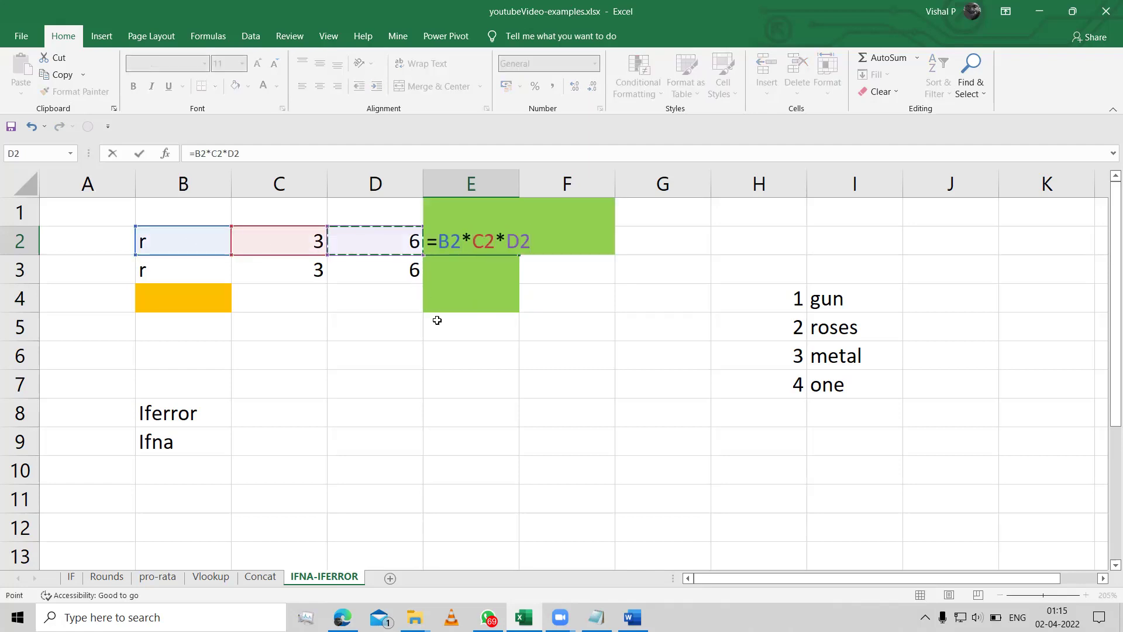
pyautogui.press('Return')
# Step: Inspect the product formula in E2 and its text input in B2, leaving both unedited
pyautogui.click(493, 251)
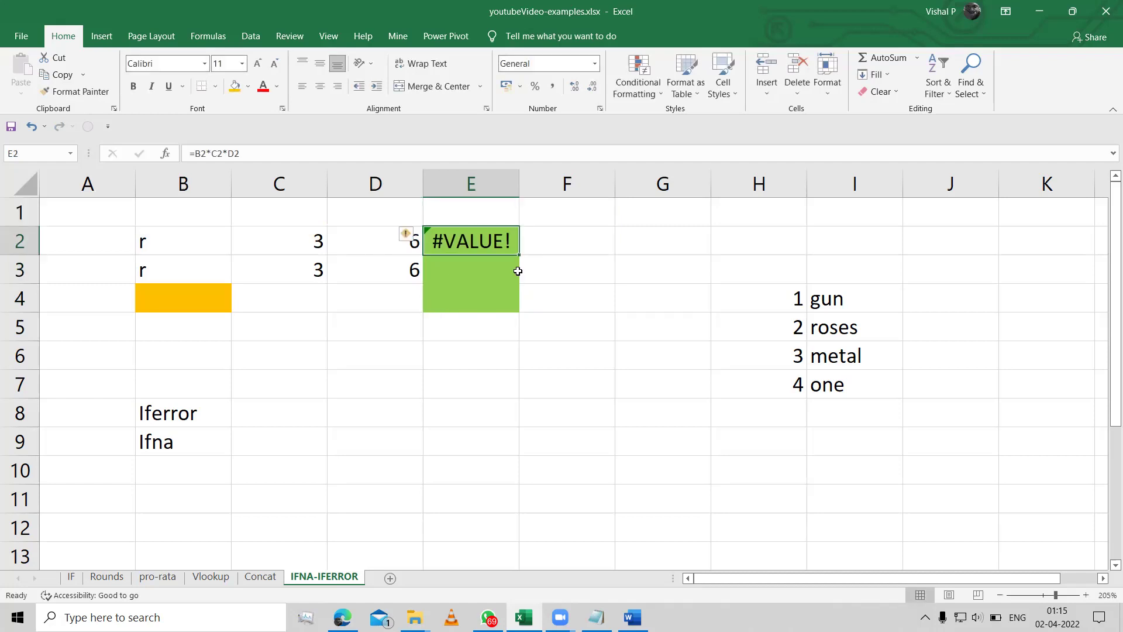
pyautogui.click(220, 244)
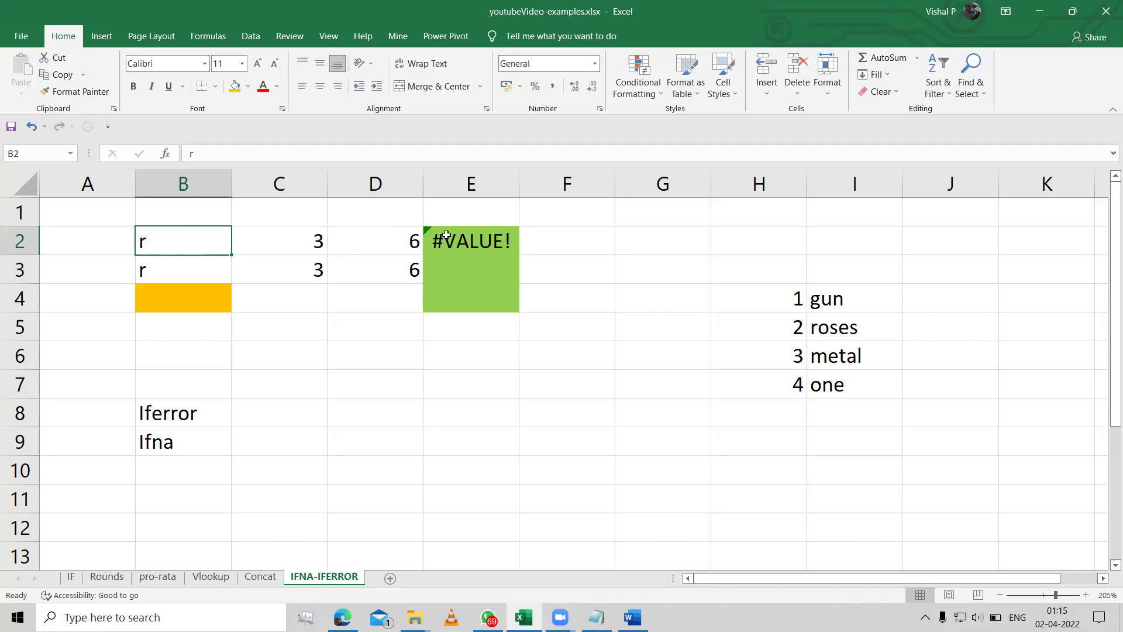
pyautogui.doubleClick(467, 237)
pyautogui.press('Escape')
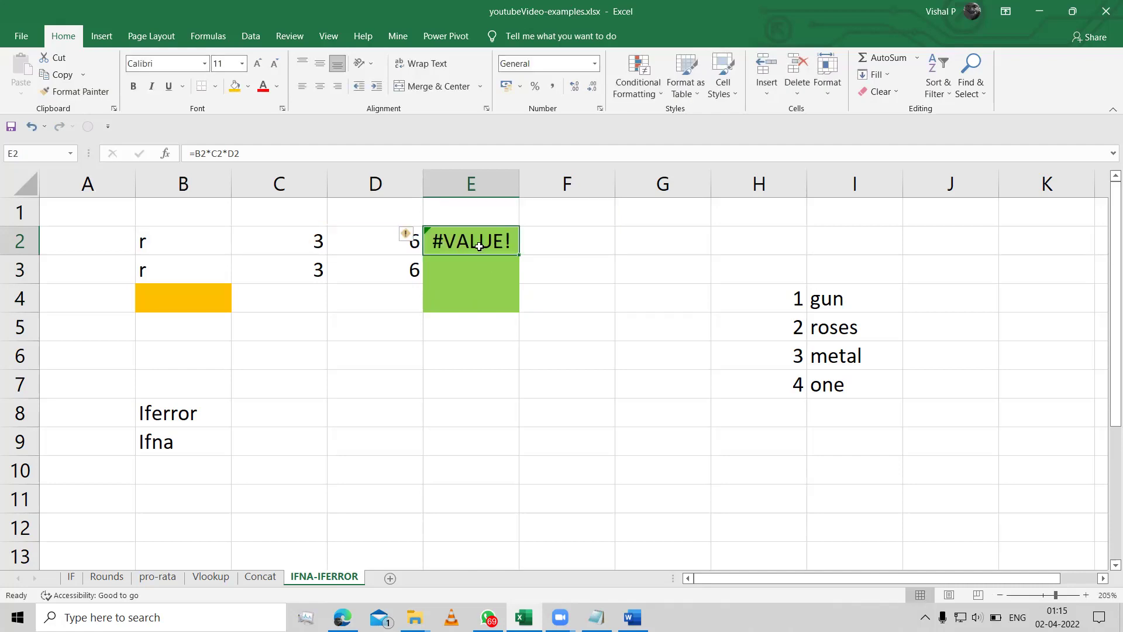
# Step: Test the product formula with B2 set to 5, undo that entry, and return to E2
pyautogui.click(170, 240)
pyautogui.write('5')
pyautogui.click(337, 388)
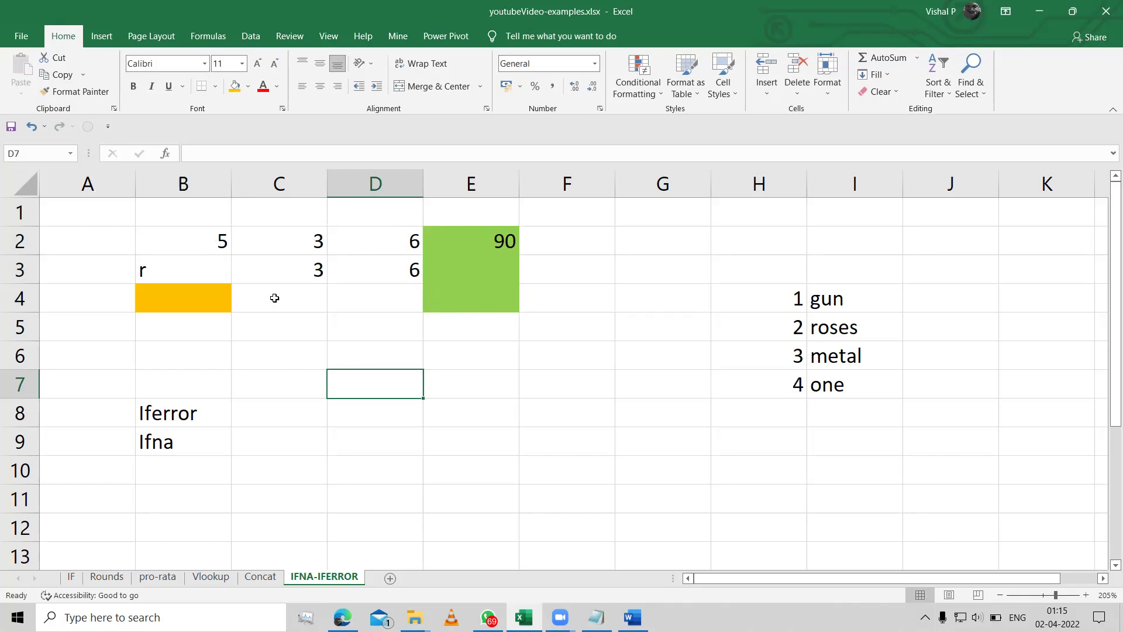
pyautogui.hotkey('ctrl', 'z')
pyautogui.click(485, 246)
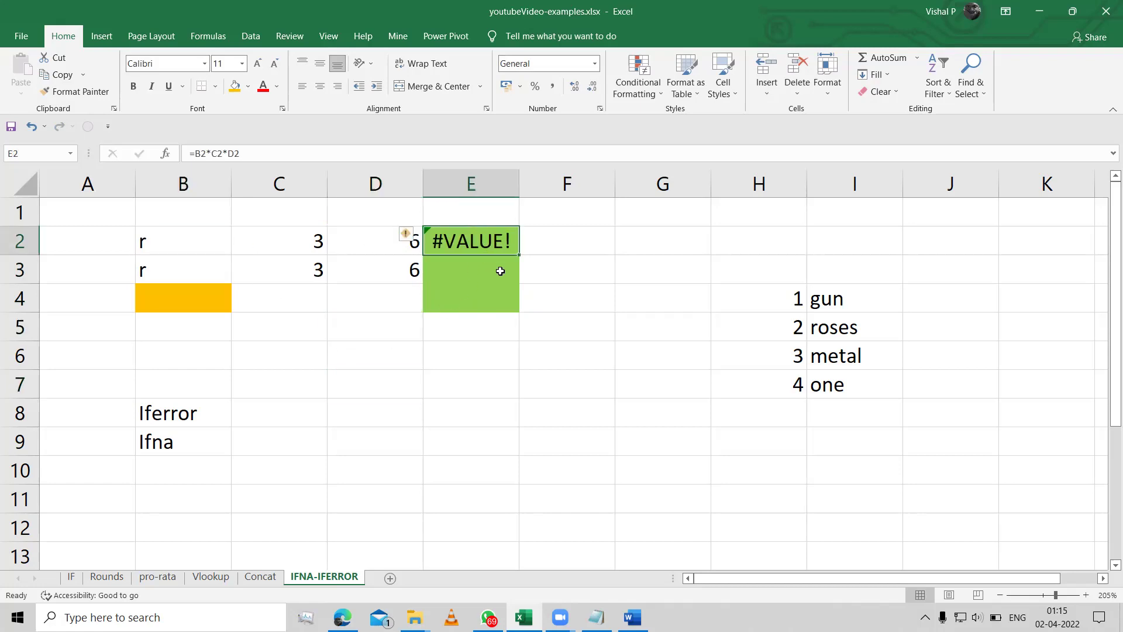
# Step: Wrap E2's product in IFERROR with the fallback text "something is wrong", giving =IFERROR(B2*C2*D2,"something is wrong")
pyautogui.doubleClick(461, 235)
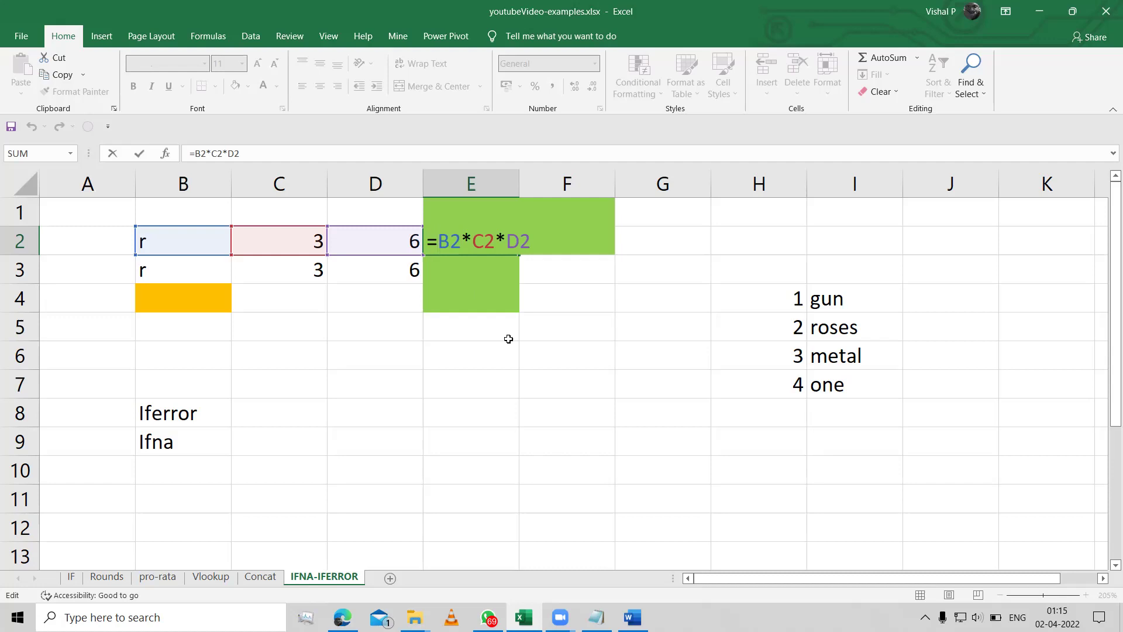
pyautogui.write('if')
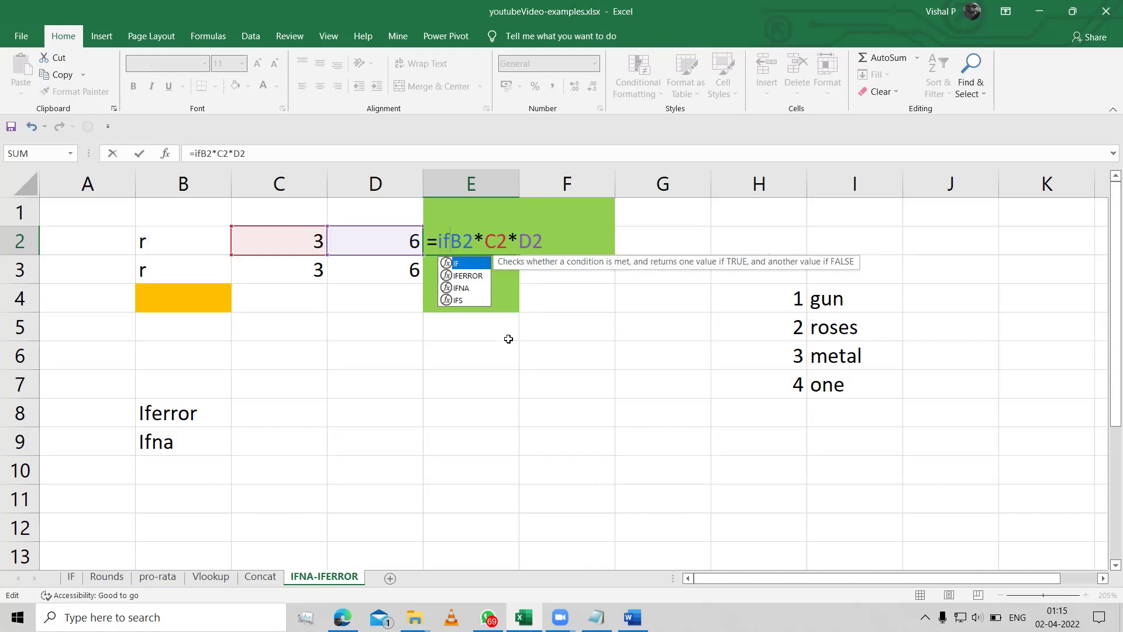
pyautogui.write('er')
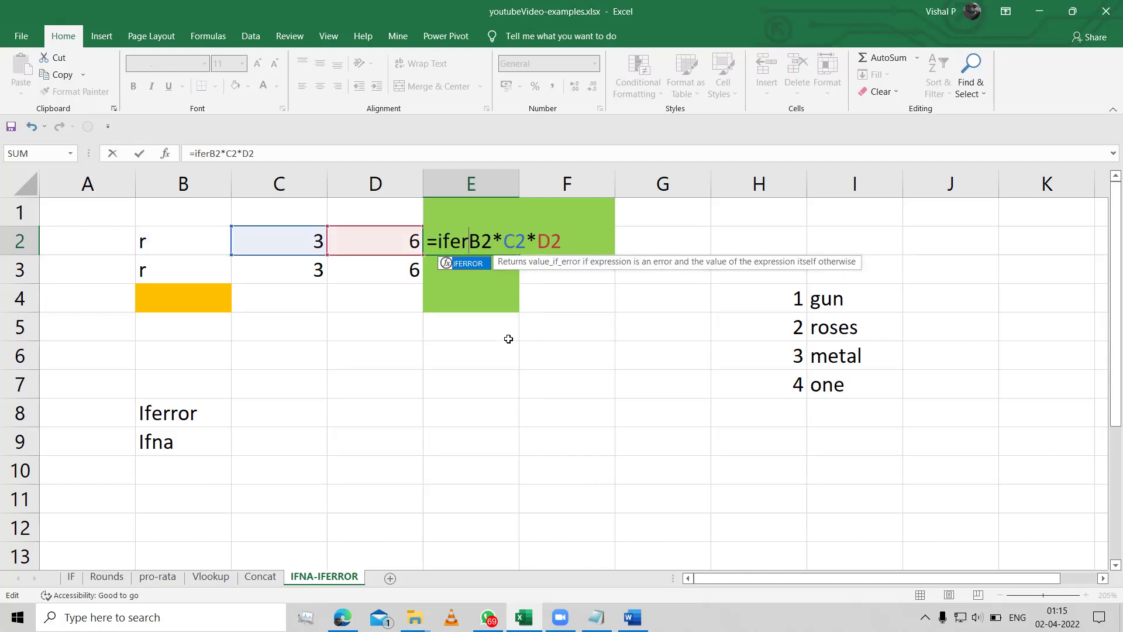
pyautogui.press('Tab')
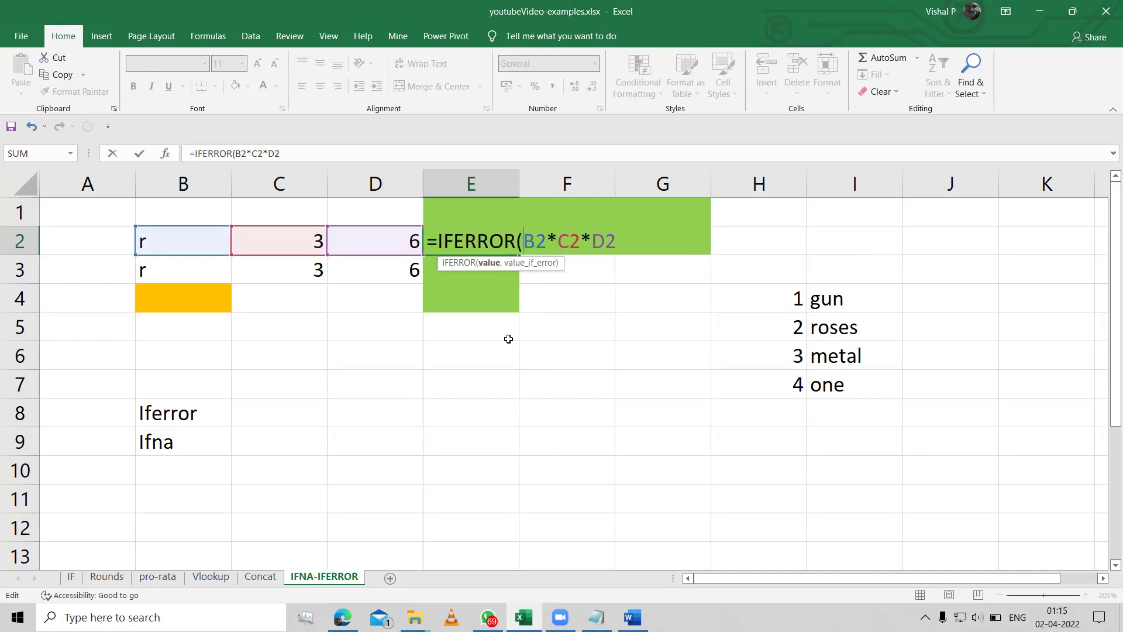
pyautogui.moveTo(524, 241); pyautogui.dragTo(623, 243)
pyautogui.click(636, 242)
pyautogui.write(',"s')
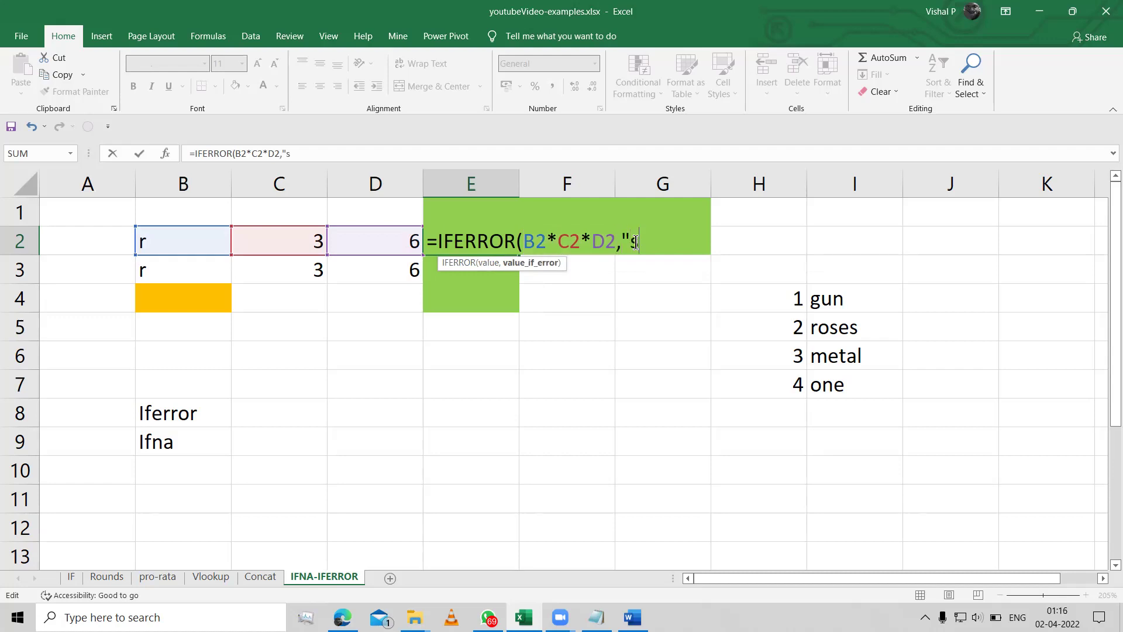
pyautogui.write('omething is wrong')
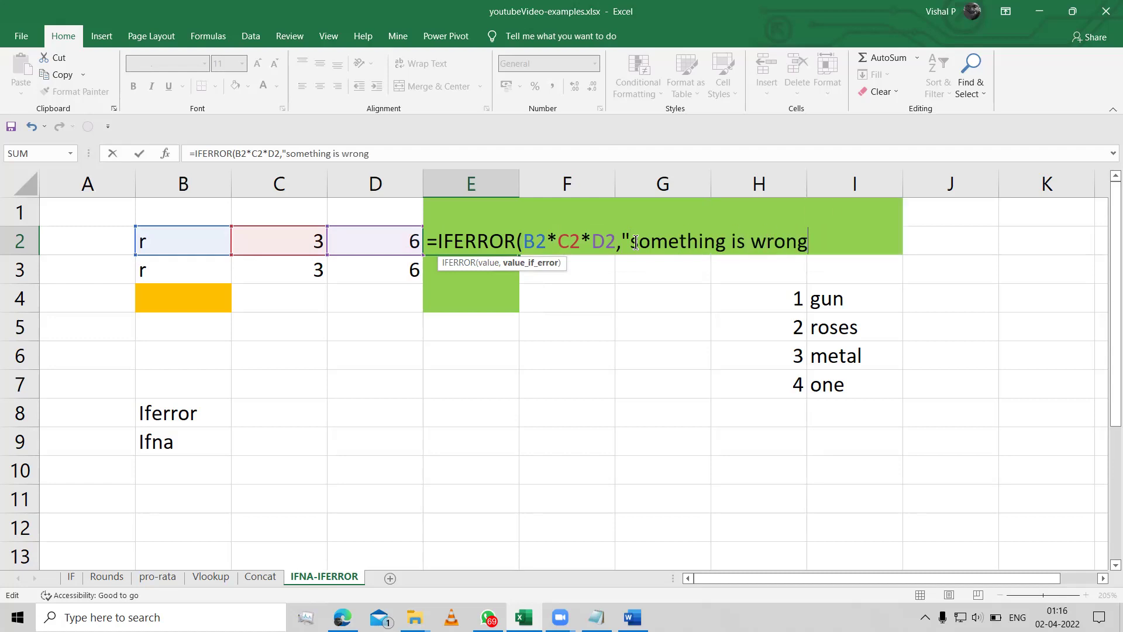
pyautogui.write('")')
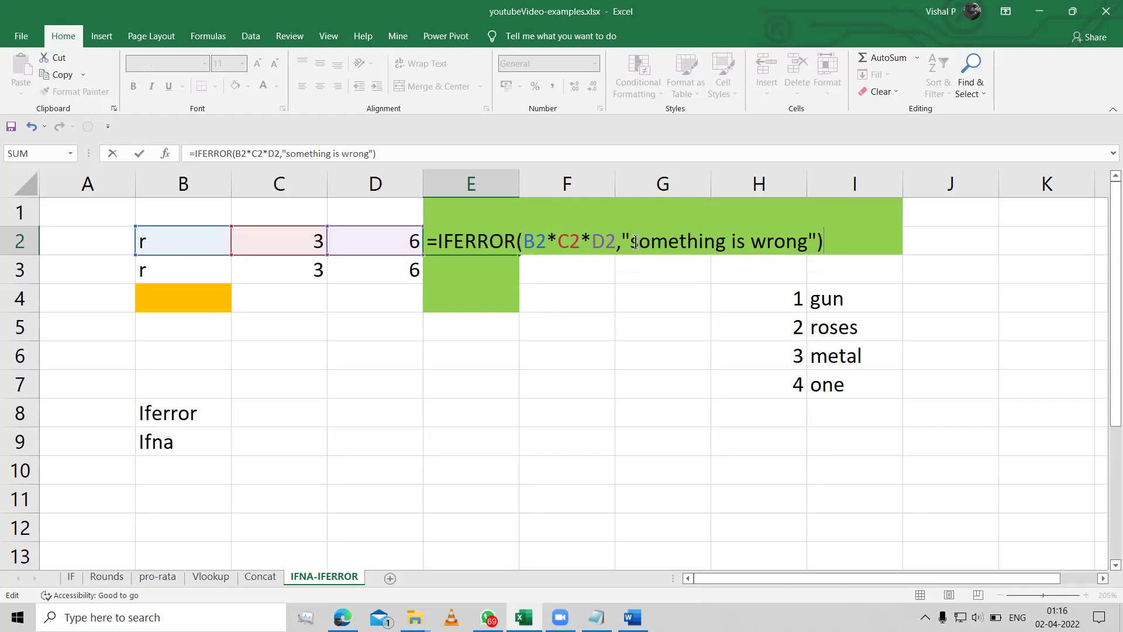
pyautogui.press('Return')
# Step: Test E2's IFERROR formula with B2 set to 3
pyautogui.press('Up')
pyautogui.press('Left')
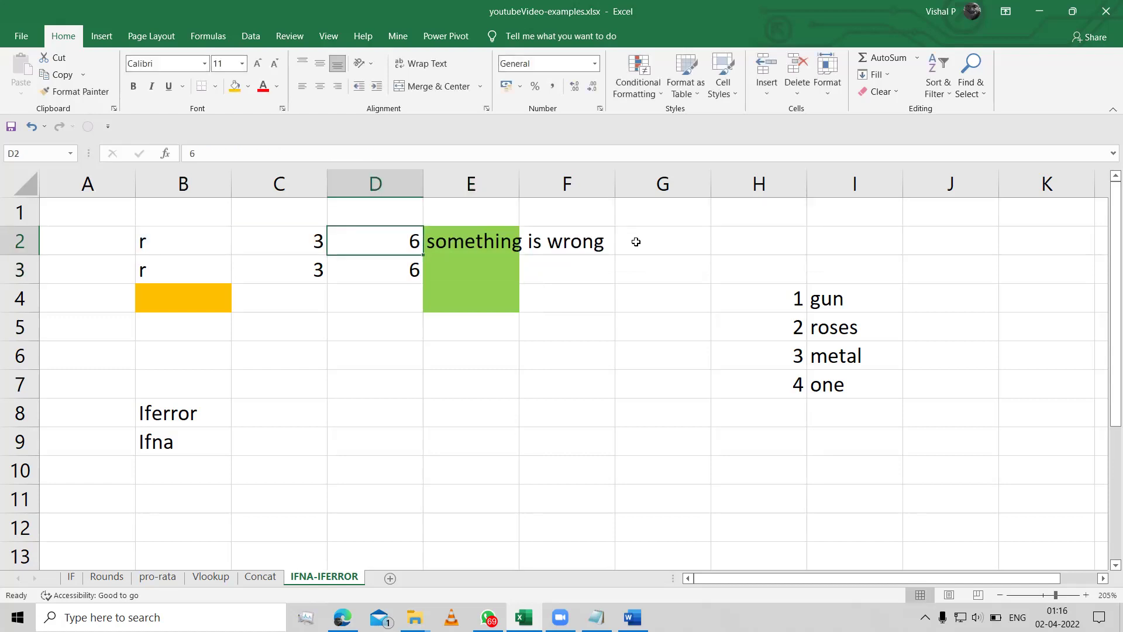
pyautogui.press('Left')
pyautogui.press('Left')
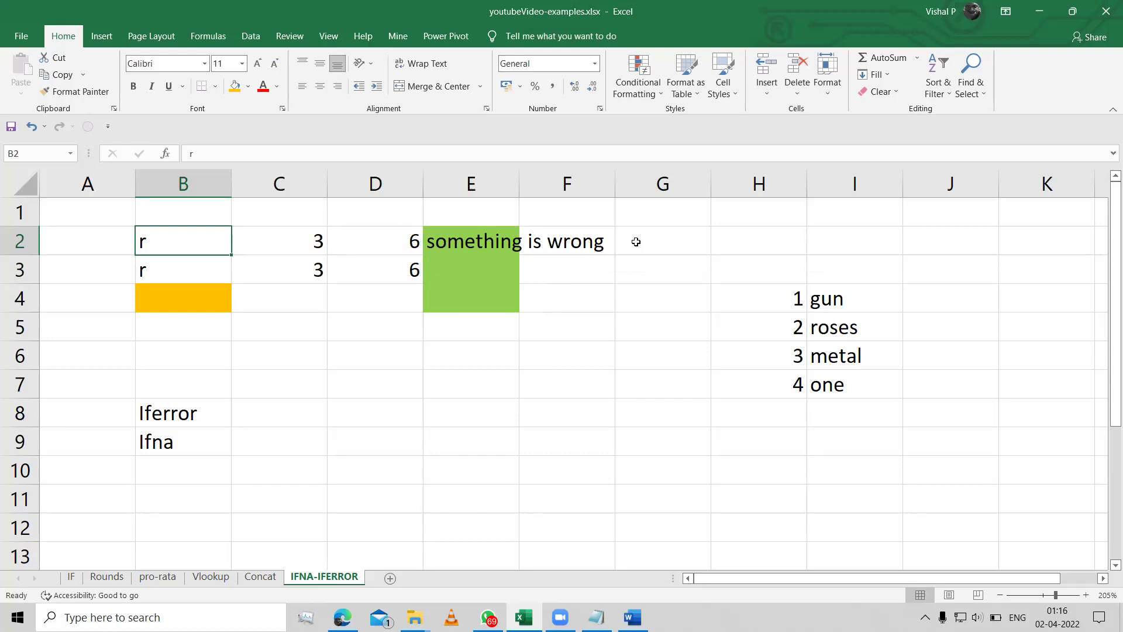
pyautogui.write('3')
pyautogui.press('Return')
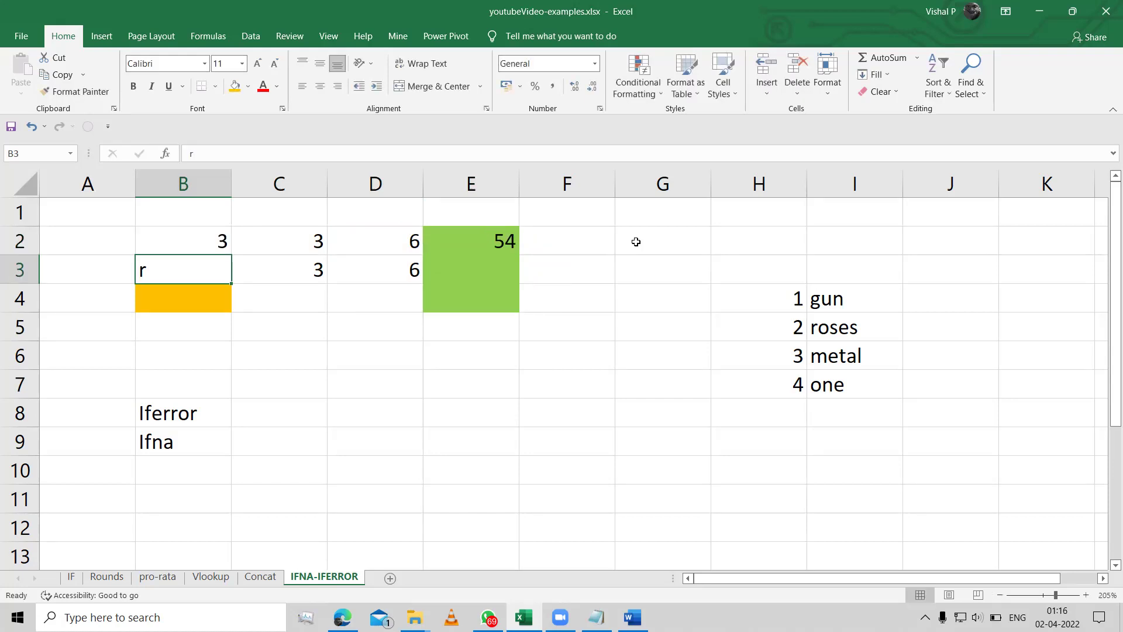
# Step: Test E2's fallback text by entering r in B2 and replacing it with t
pyautogui.press('Up')
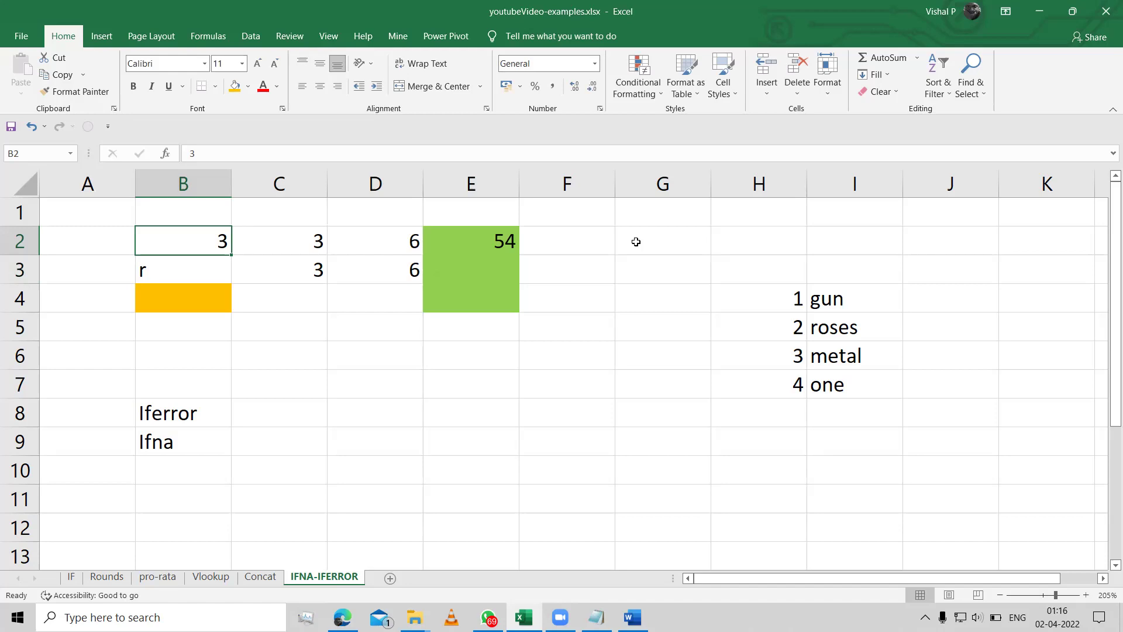
pyautogui.write('r')
pyautogui.press('Return')
pyautogui.press('Up')
pyautogui.write('t')
pyautogui.press('Return')
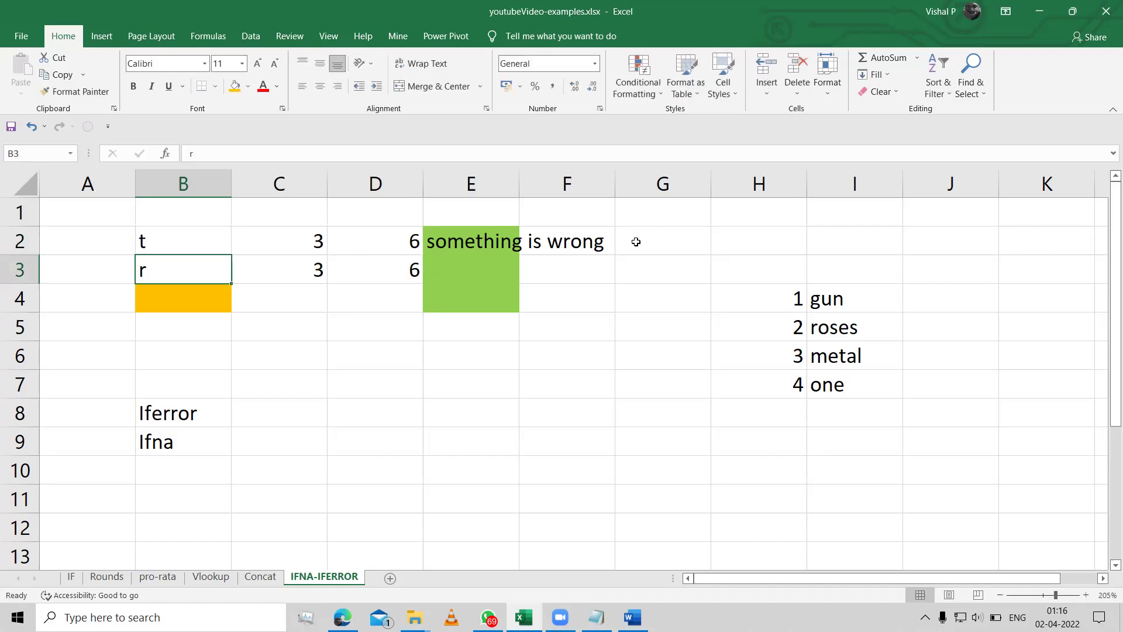
# Step: Enter the row 3 version of the formula in E3: =IFERROR(B3*C3*D3,"something is wrong")
pyautogui.press('Up')
pyautogui.press('Right')
pyautogui.press('Right')
pyautogui.press('Right')
pyautogui.press('Down')
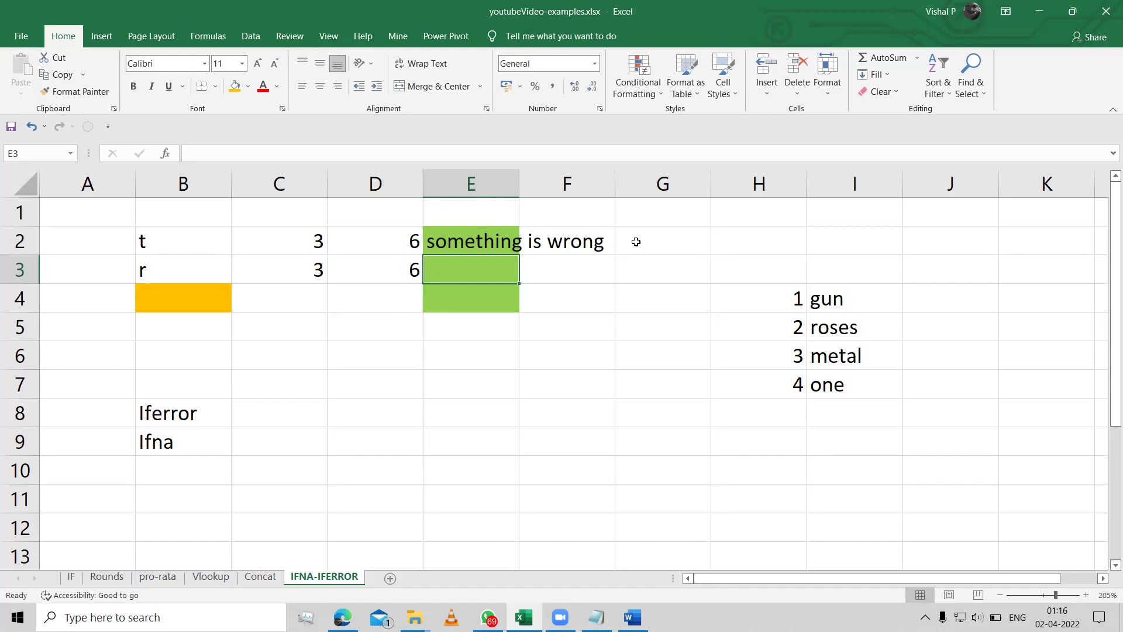
pyautogui.write('=i')
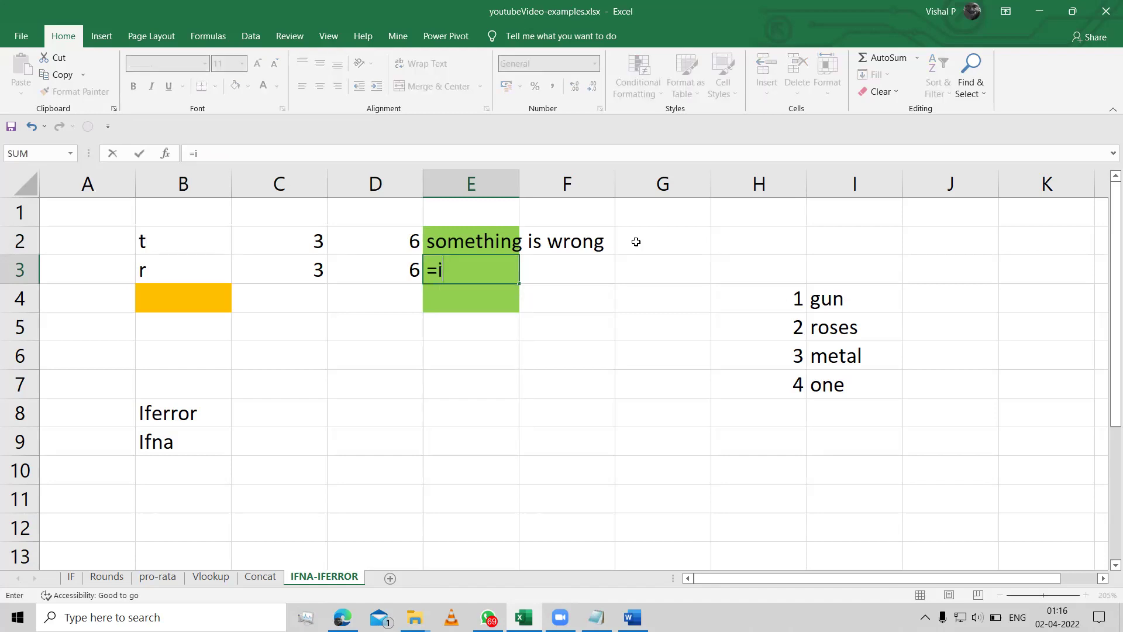
pyautogui.press('Escape')
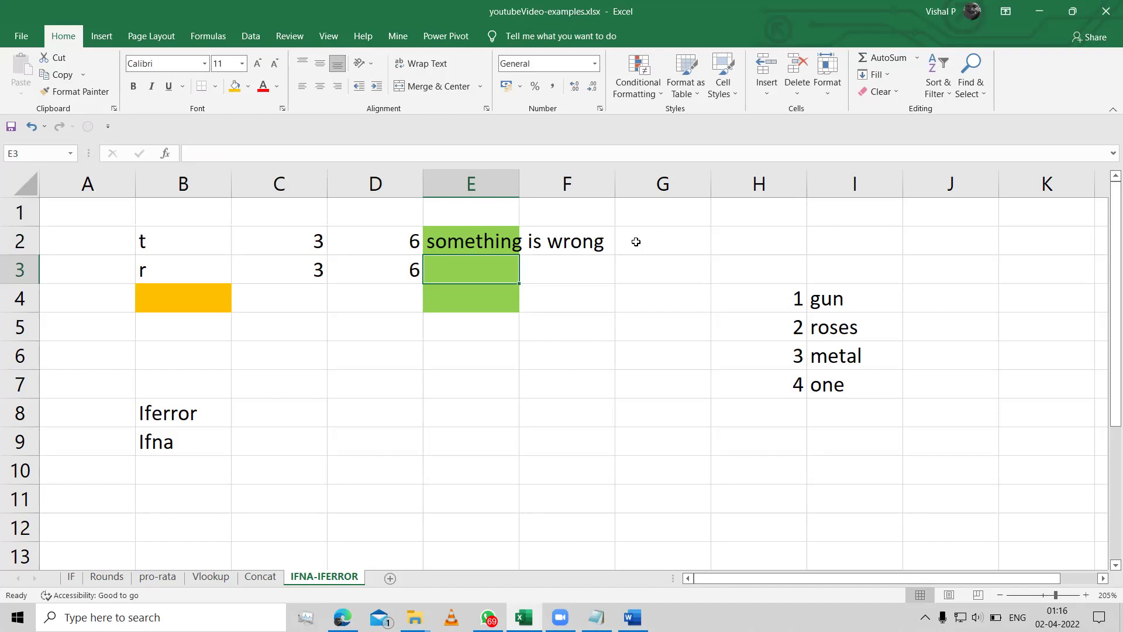
pyautogui.write('=IFERROR(B3*C3*D3,"something is wrong")')
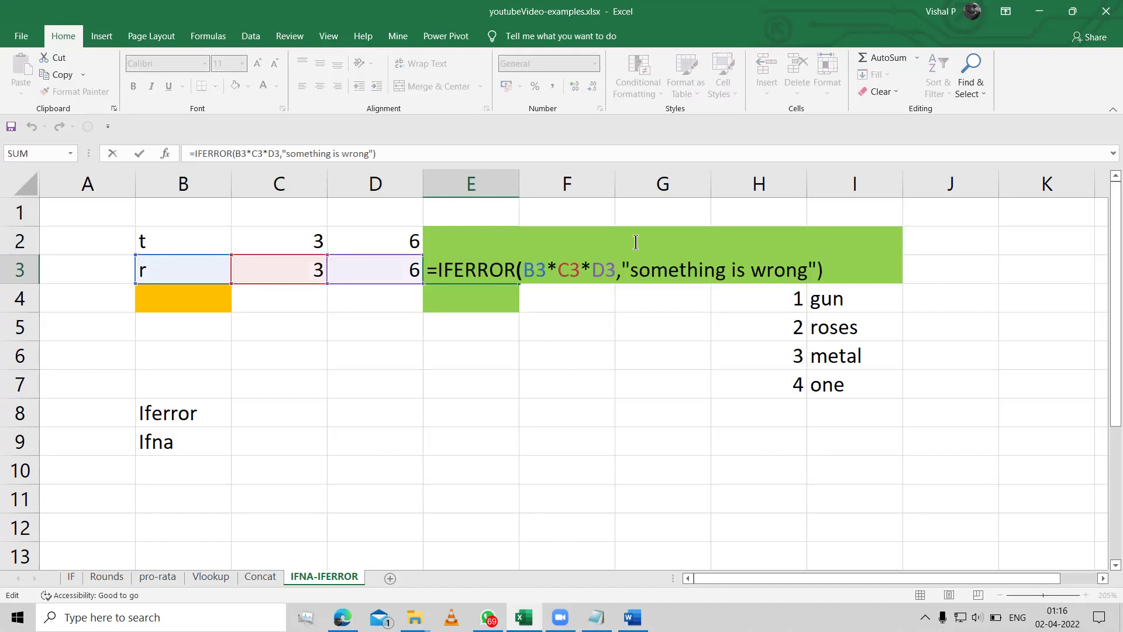
# Step: Replace the fallback text in E3's formula with C3*D3, giving =IFERROR(B3*C3*D3,C3*D3)
pyautogui.press('Left')
pyautogui.hotkey('shift', 'Left')
pyautogui.hotkey('shift', 'Left')
pyautogui.hotkey('shift', 'Left')
pyautogui.hotkey('shift', 'Left')
pyautogui.hotkey('shift', 'Left')
pyautogui.hotkey('shift', 'Left')
pyautogui.hotkey('shift', 'Left')
pyautogui.hotkey('shift', 'Left')
pyautogui.hotkey('shift', 'Left')
pyautogui.hotkey('shift', 'Left')
pyautogui.hotkey('shift', 'Left')
pyautogui.hotkey('shift', 'Left')
pyautogui.hotkey('shift', 'Left')
pyautogui.hotkey('shift', 'Left')
pyautogui.hotkey('shift', 'Left')
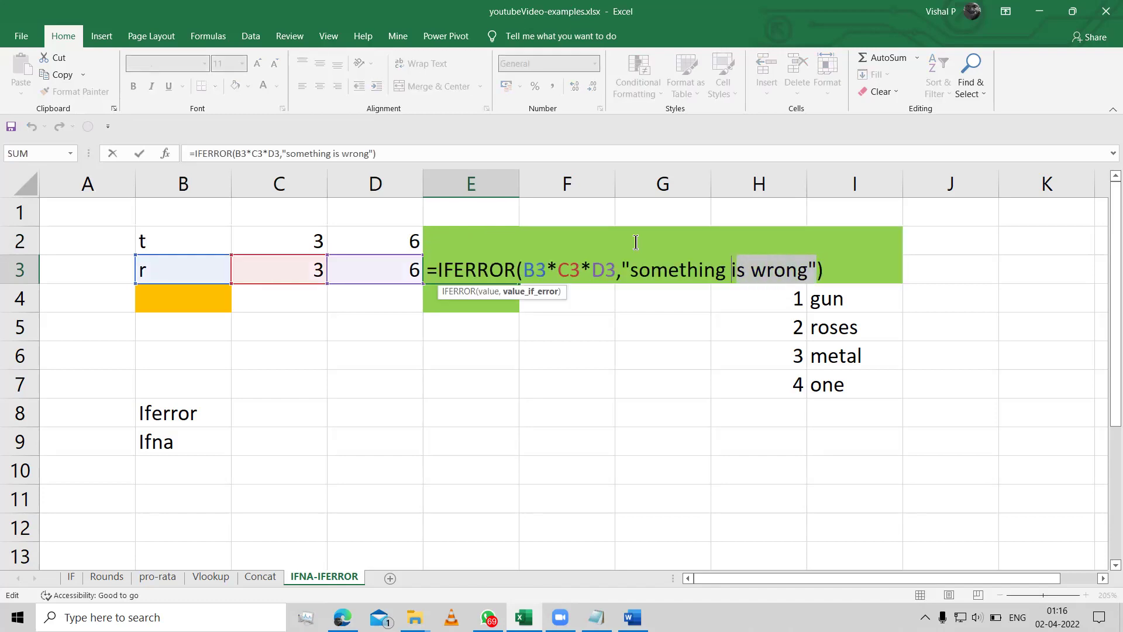
pyautogui.hotkey('shift', 'Left')
pyautogui.hotkey('shift', 'Left')
pyautogui.hotkey('shift', 'Left')
pyautogui.hotkey('shift', 'Left')
pyautogui.hotkey('shift', 'Left')
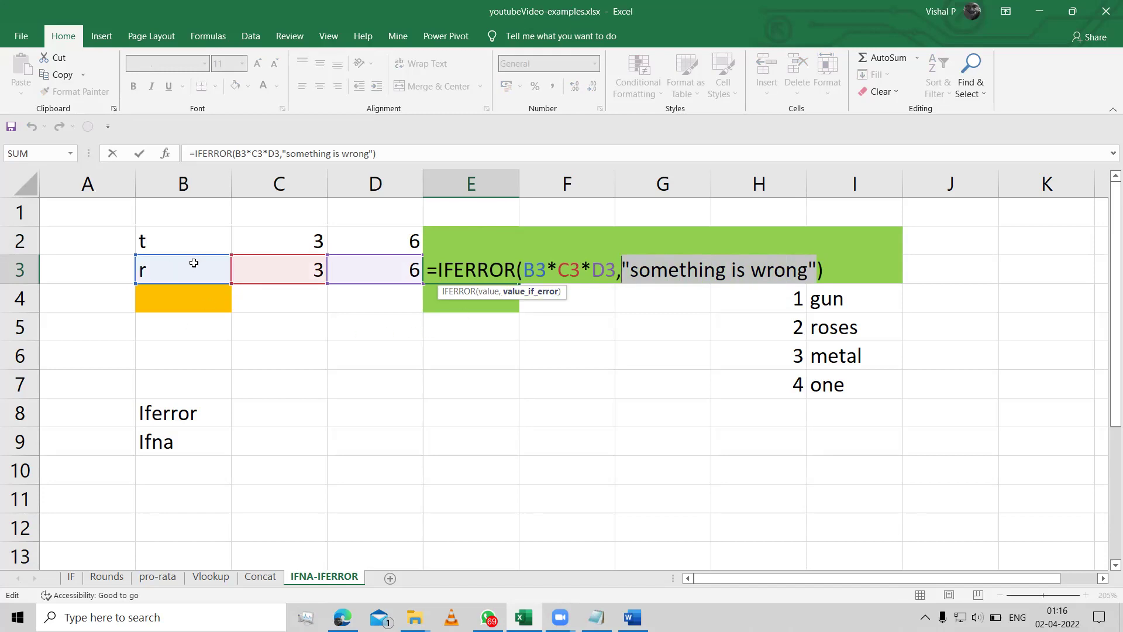
pyautogui.click(262, 271)
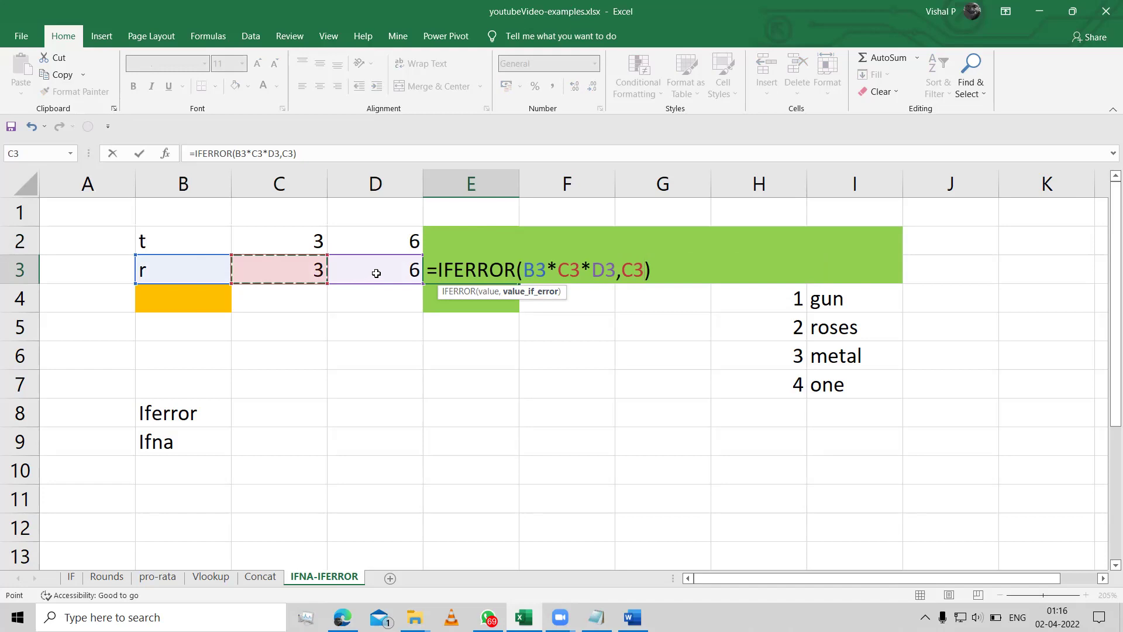
pyautogui.write('*')
pyautogui.click(376, 274)
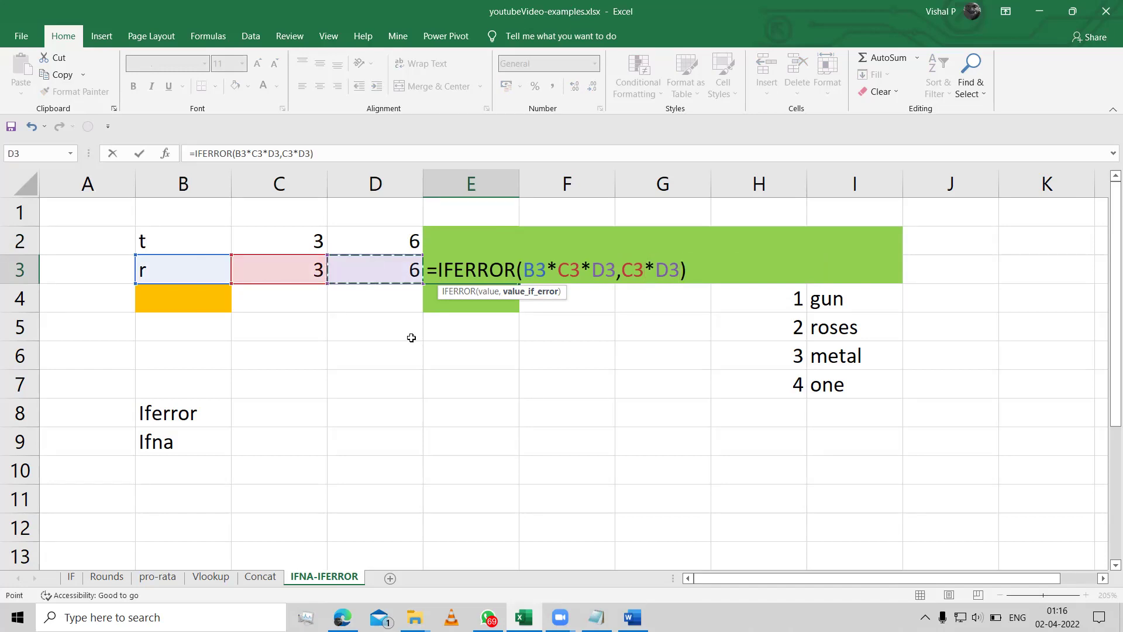
pyautogui.press('Return')
# Step: Check E3's formula against its input B3, testing B3 with 5 and finally with the text y
pyautogui.click(490, 262)
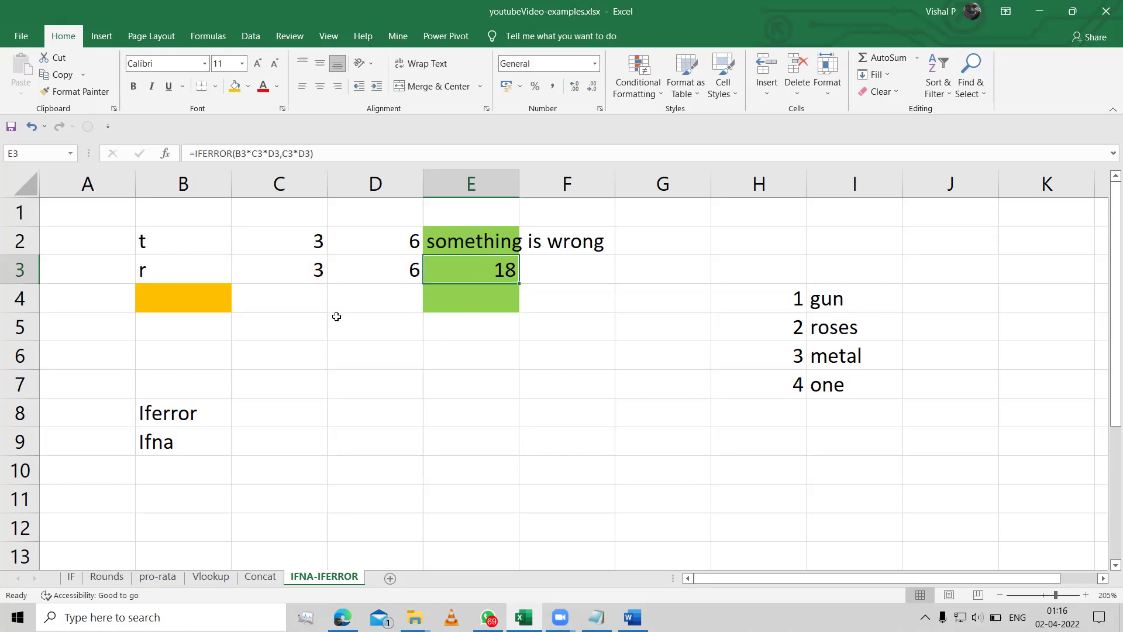
pyautogui.click(201, 272)
pyautogui.click(492, 264)
pyautogui.press('F2')
pyautogui.click(193, 268)
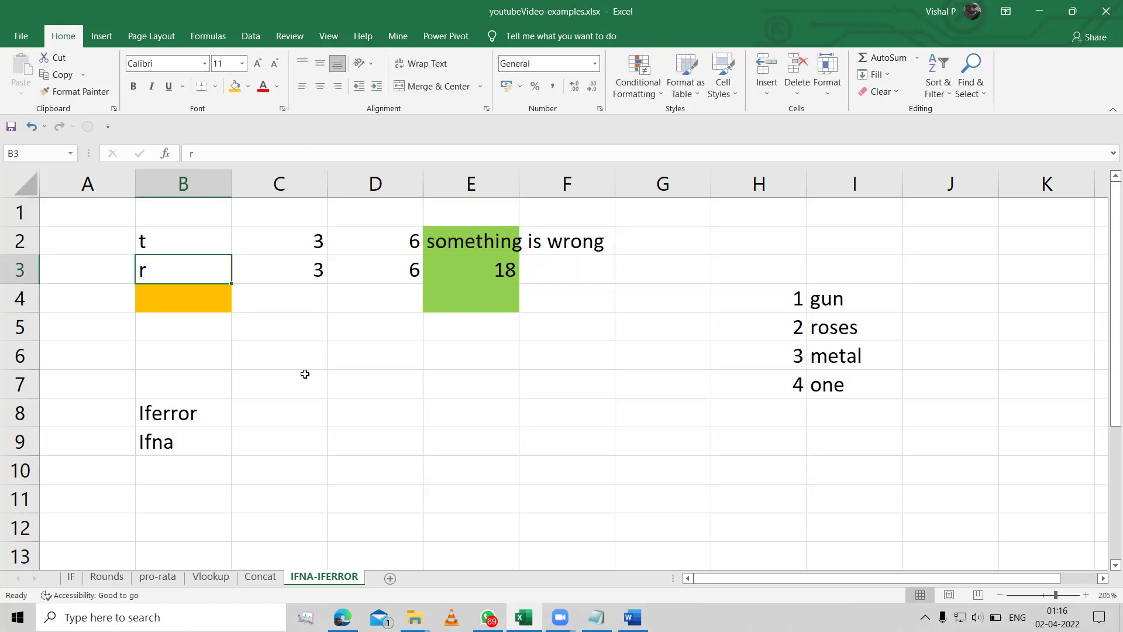
pyautogui.press('F2')
pyautogui.press('BackSpace')
pyautogui.write('5')
pyautogui.hotkey('ctrl', 'Return')
pyautogui.write('y')
pyautogui.press('Return')
# Step: Compare the IFERROR formulas in E3 and E2 and the C3:D3 fallback inputs, leaving them all unedited
pyautogui.press('Up')
pyautogui.press('Right')
pyautogui.hotkey('shift', 'Right')
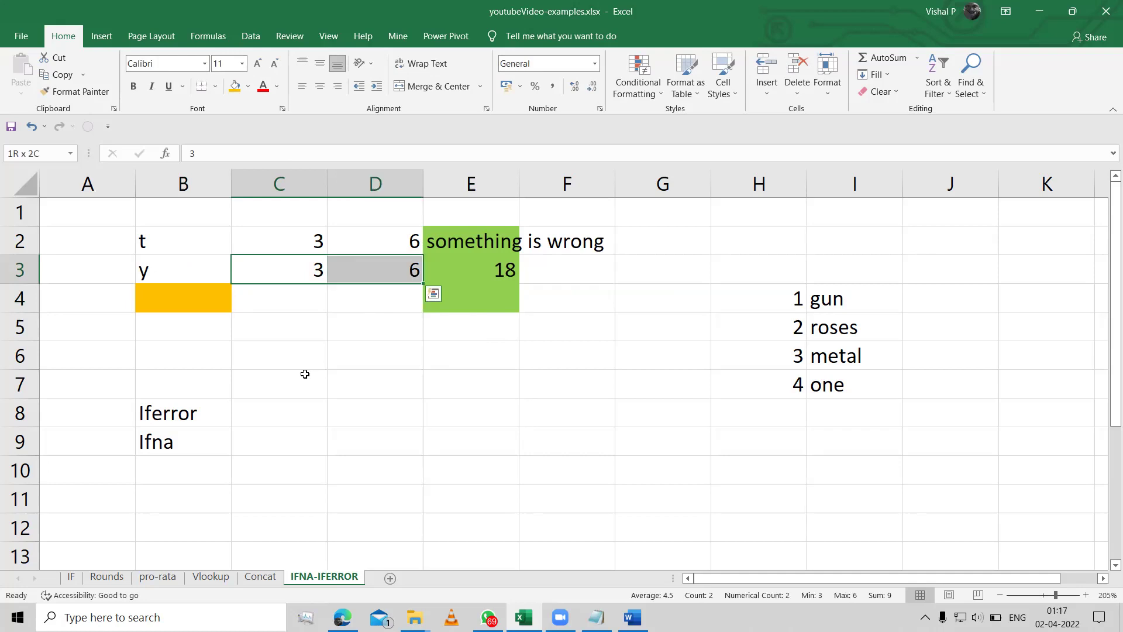
pyautogui.press('Right')
pyautogui.press('Right')
pyautogui.press('F2')
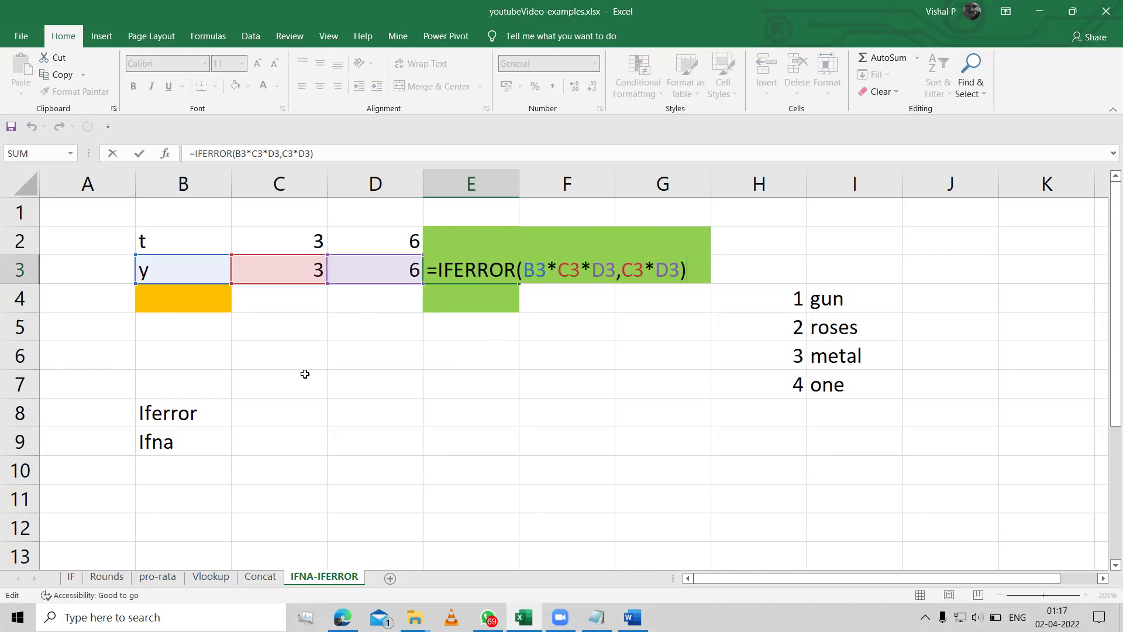
pyautogui.hotkey('shift', 'Return')
pyautogui.press('F2')
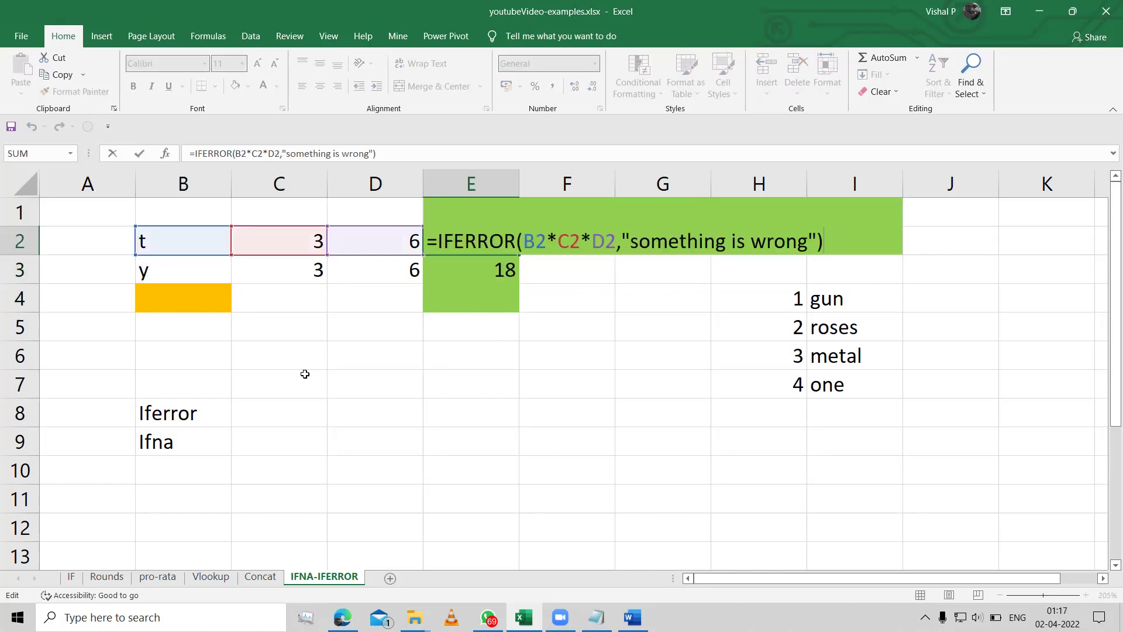
pyautogui.hotkey('ctrl', 'Return')
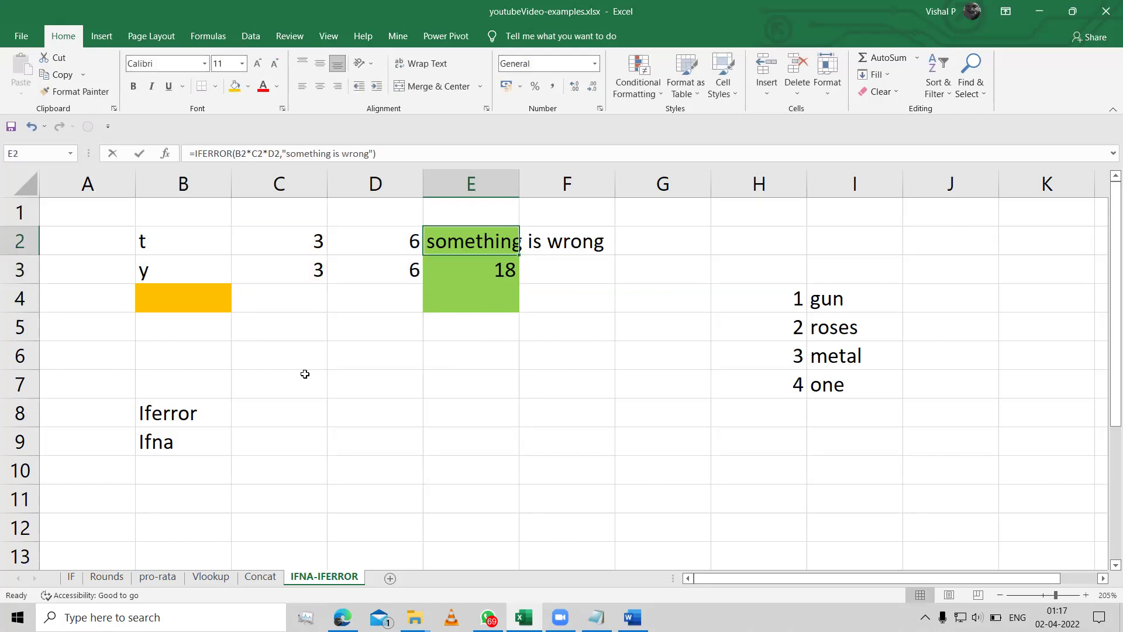
pyautogui.press('F2')
pyautogui.press('Return')
pyautogui.press('F2')
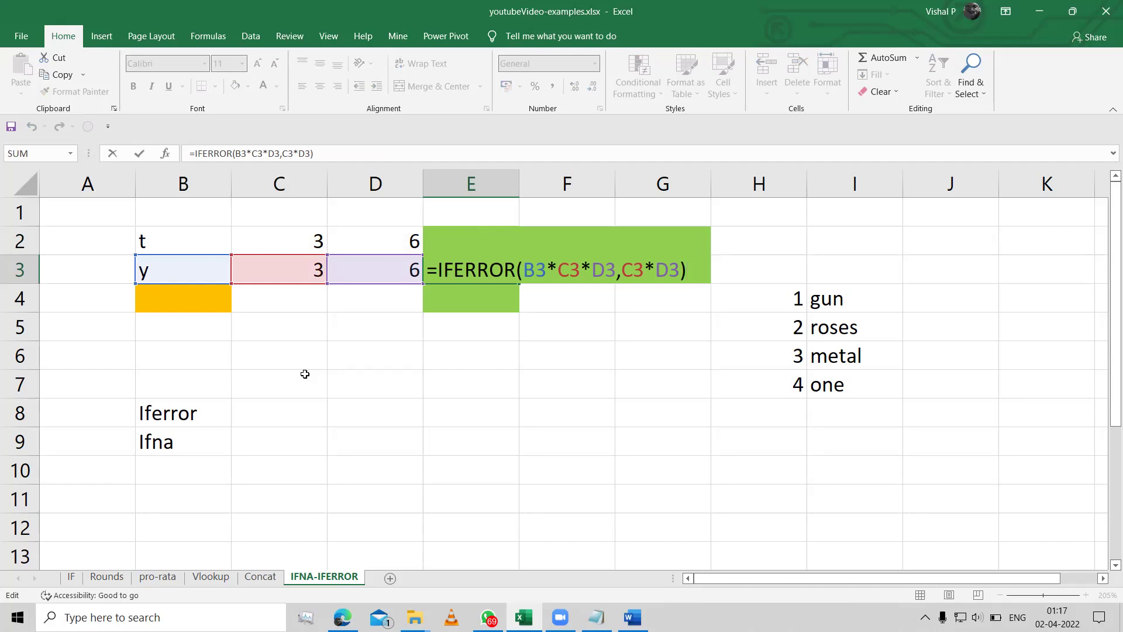
pyautogui.press('Return')
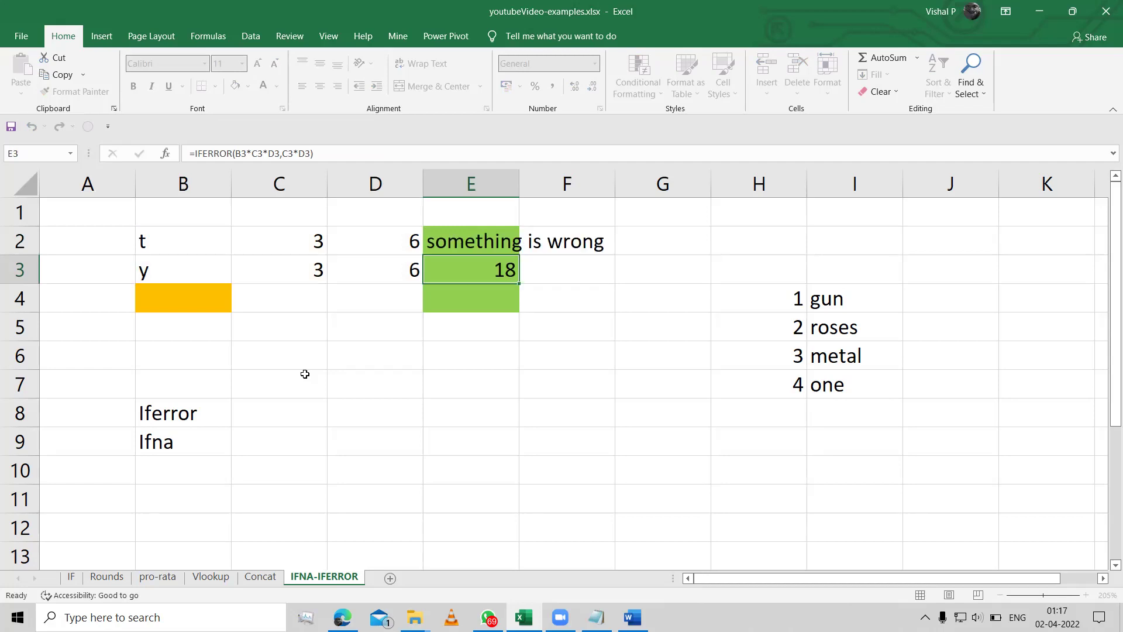
pyautogui.press('Down')
pyautogui.press('Down')
pyautogui.press('Up')
pyautogui.press('Up')
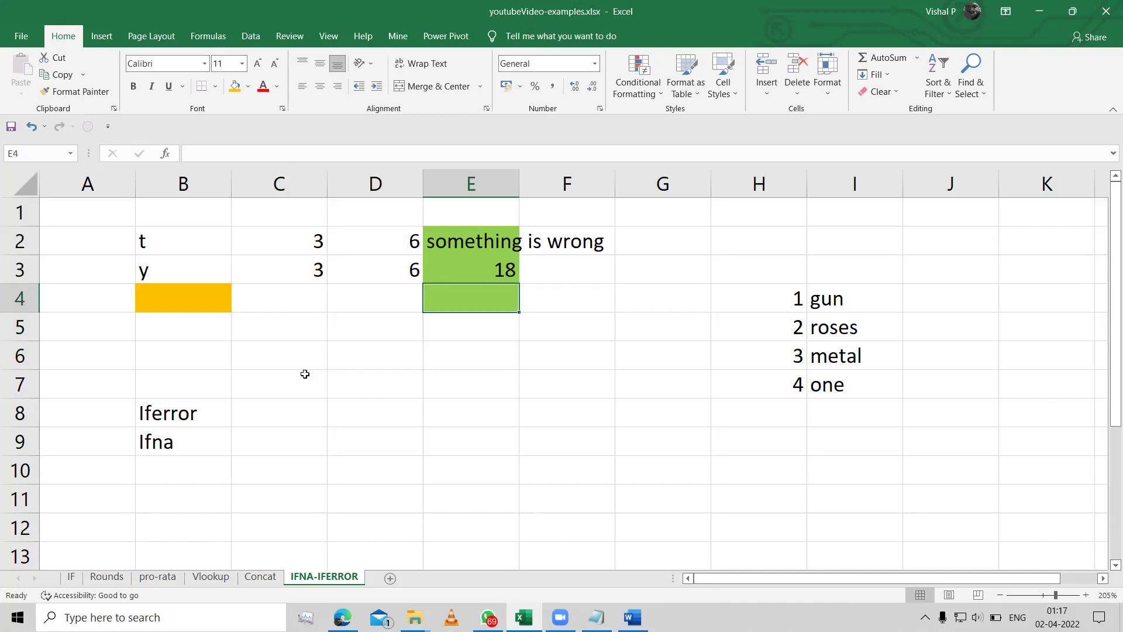
pyautogui.press('Up')
pyautogui.press('Down')
pyautogui.hotkey('alt', 'h')
pyautogui.press('i')
pyautogui.press('c')
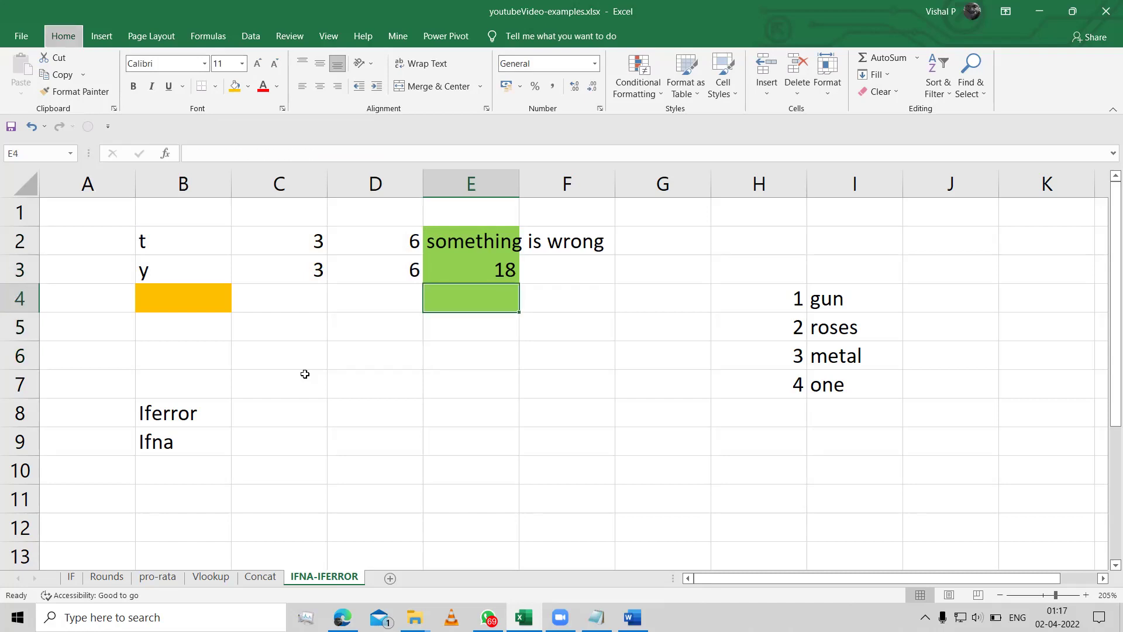
pyautogui.hotkey('ctrl', 'z')
# Step: Insert a blank row above row 4 and remove the fill color from E4
pyautogui.hotkey('alt', 'h')
pyautogui.press('i')
pyautogui.press('r')
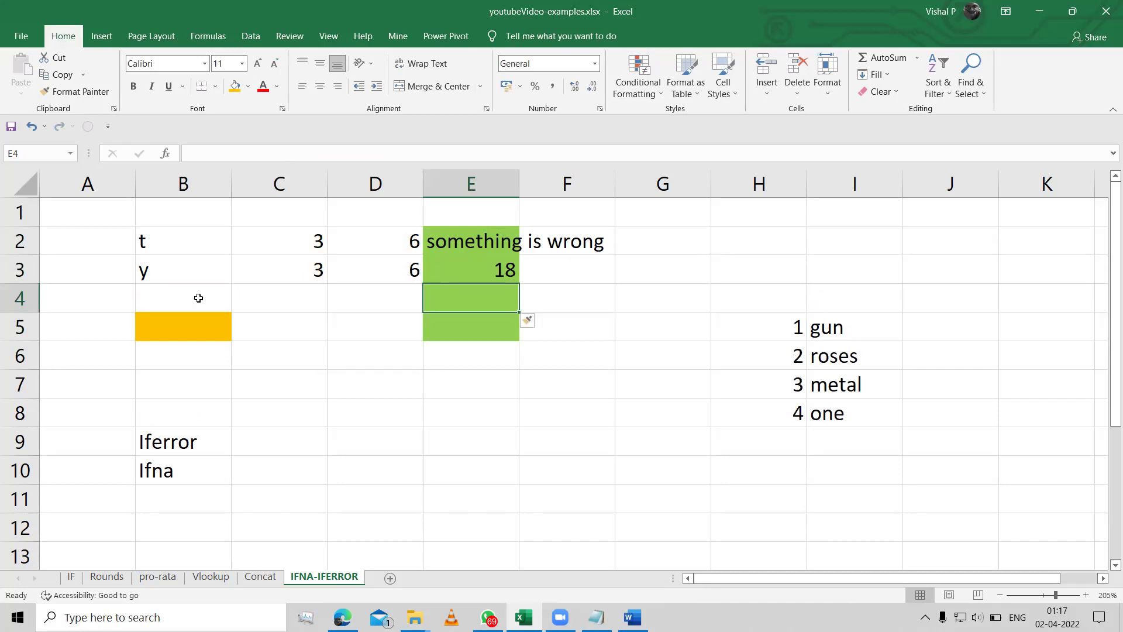
pyautogui.click(255, 90)
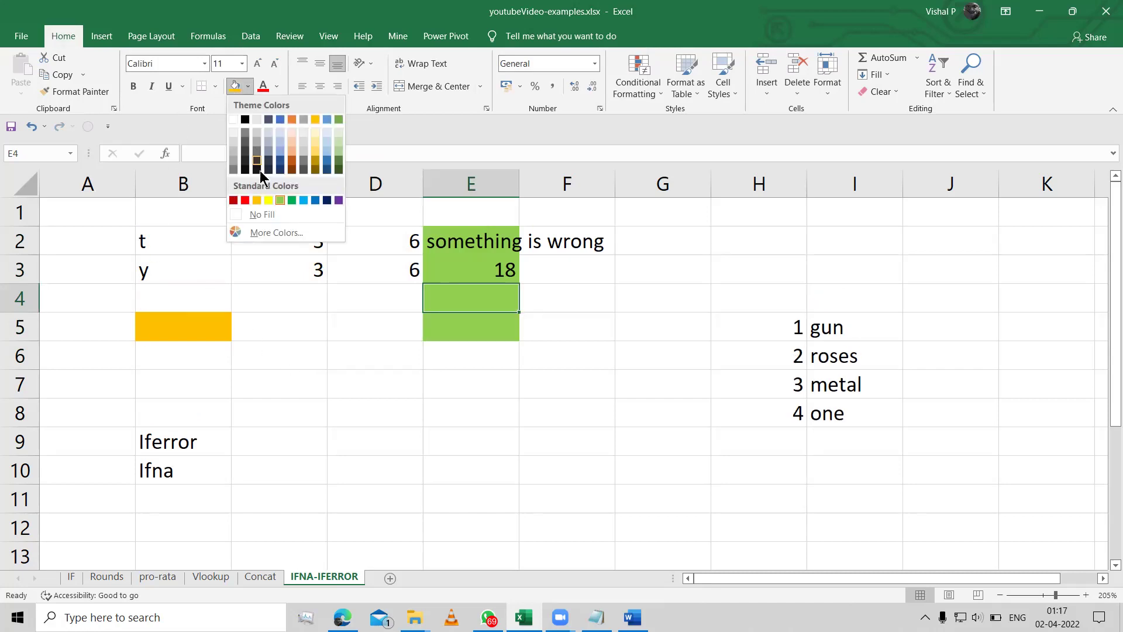
pyautogui.click(262, 216)
# Step: Enter =VLOOKUP(B5,$H$5:$I$8,2,0) in E5 to look up B5's value in the number and word table
pyautogui.click(471, 344)
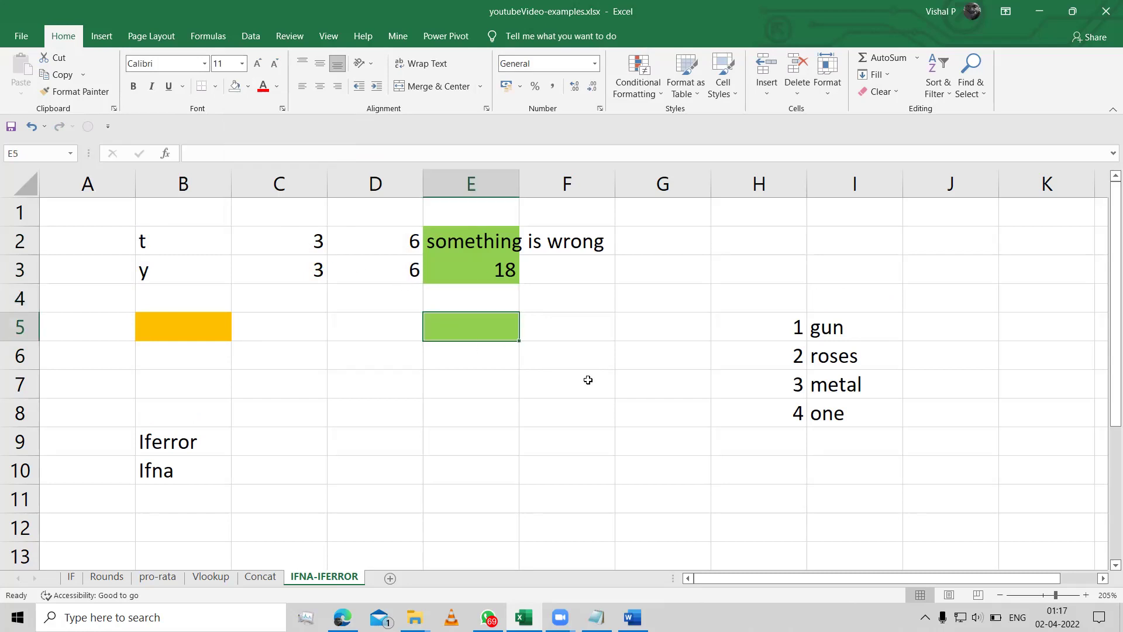
pyautogui.write('=vlo')
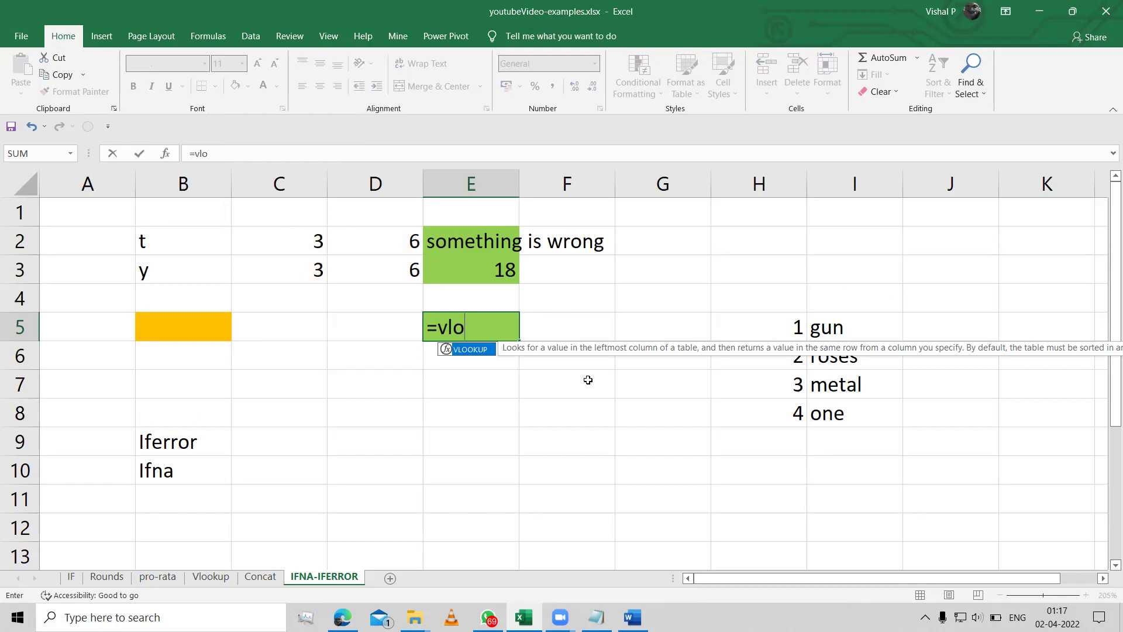
pyautogui.press('Tab')
pyautogui.press('Left')
pyautogui.press('Left')
pyautogui.press('Left')
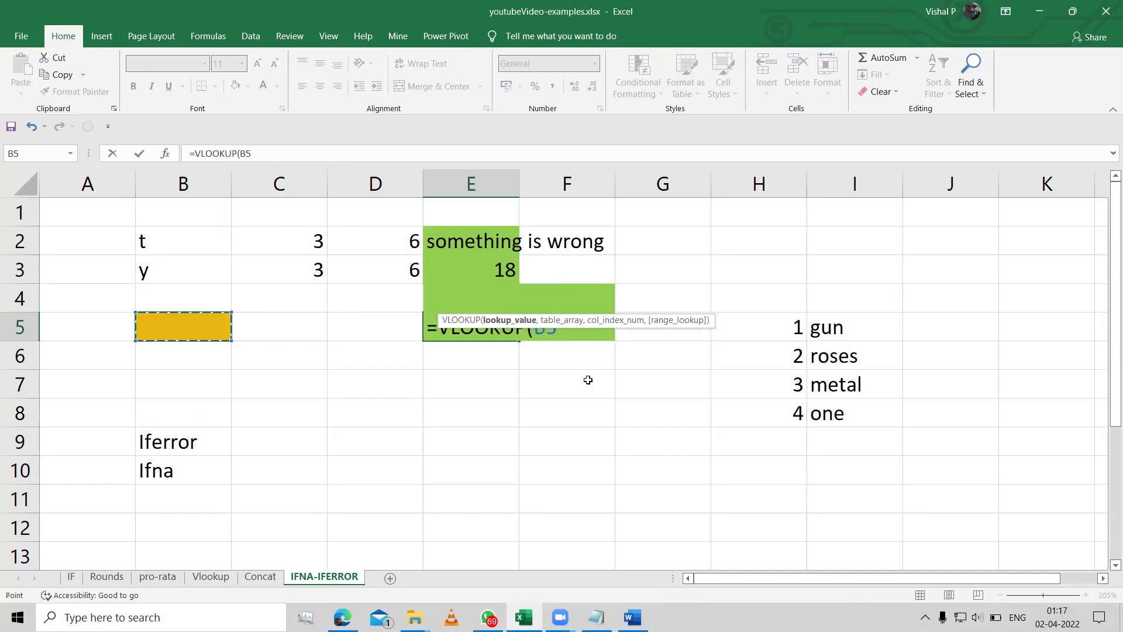
pyautogui.write(',')
pyautogui.press('Right')
pyautogui.press('Right')
pyautogui.press('Right')
pyautogui.press('Right')
pyautogui.press('Down')
pyautogui.press('Left')
pyautogui.press('Up')
pyautogui.hotkey('shift', 'Down')
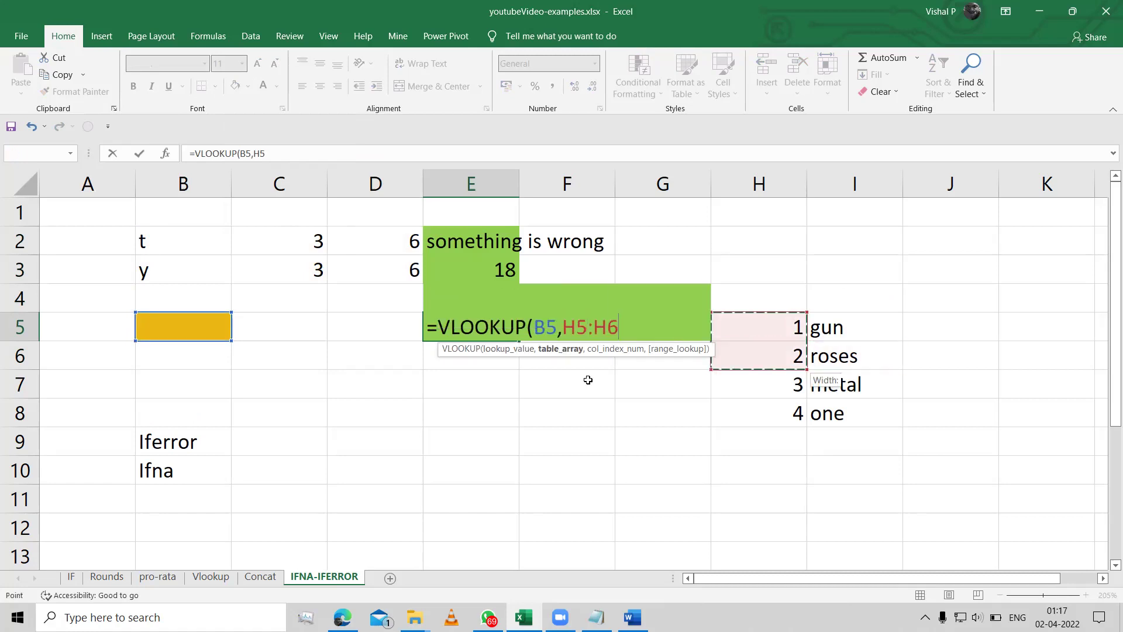
pyautogui.hotkey('shift', 'Down')
pyautogui.hotkey('shift', 'Down')
pyautogui.hotkey('shift', 'Right')
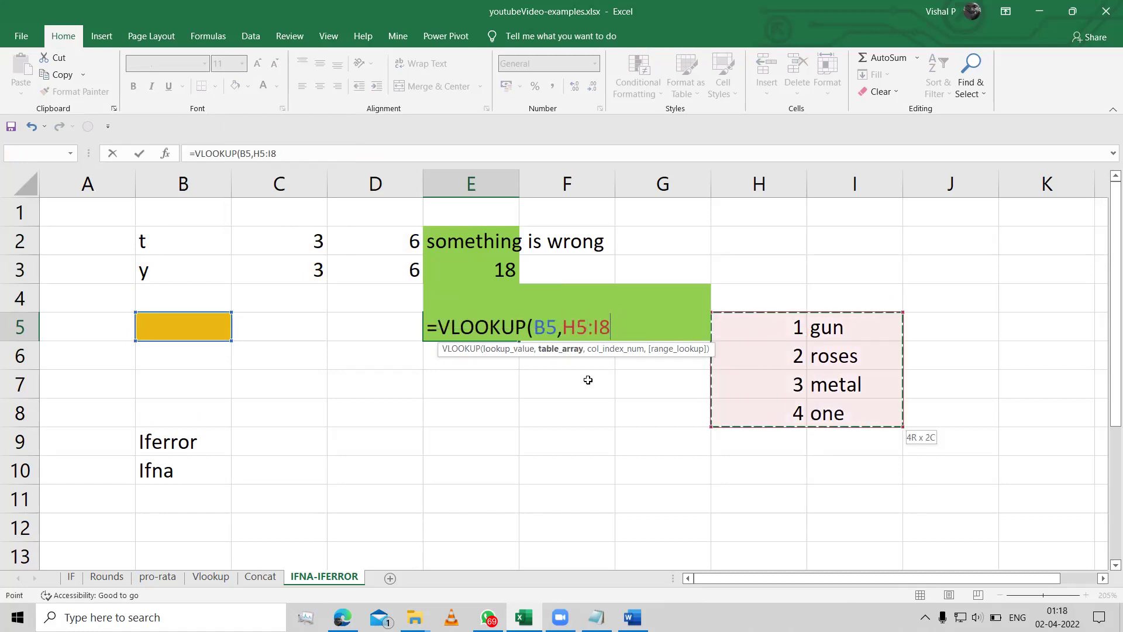
pyautogui.press('F4')
pyautogui.write(',')
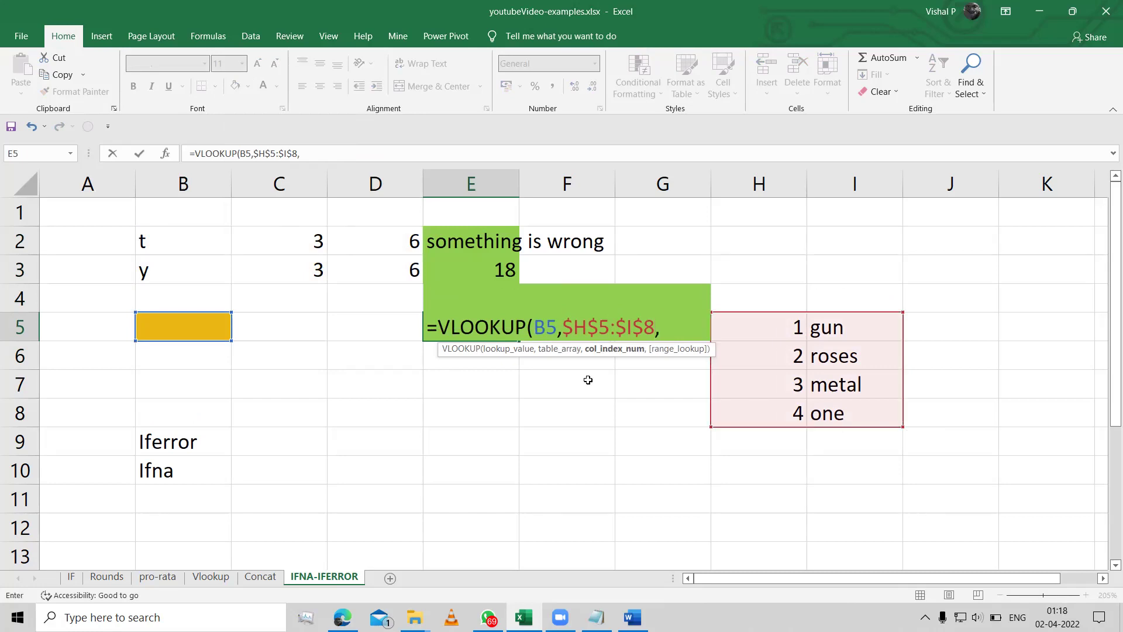
pyautogui.write('2,0)')
pyautogui.press('Return')
# Step: Test the VLOOKUP in E5 by setting the lookup cell B5 to 3 and finally to 5
pyautogui.press('Up')
pyautogui.press('Left')
pyautogui.press('Left')
pyautogui.press('Left')
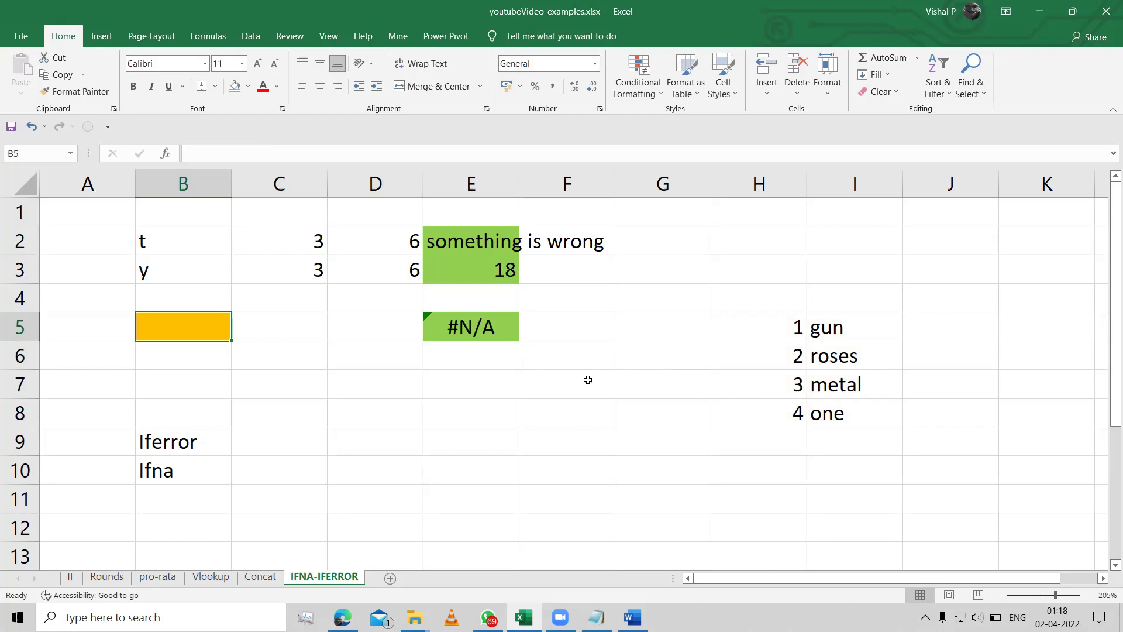
pyautogui.write('3')
pyautogui.press('Return')
pyautogui.press('Up')
pyautogui.write('5')
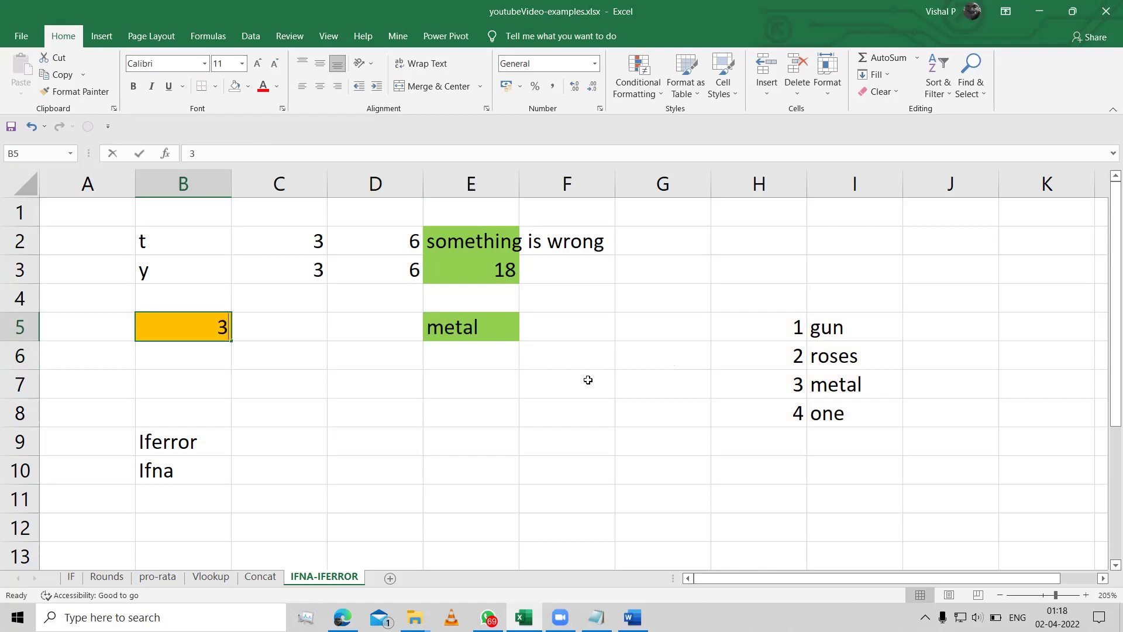
pyautogui.press('Return')
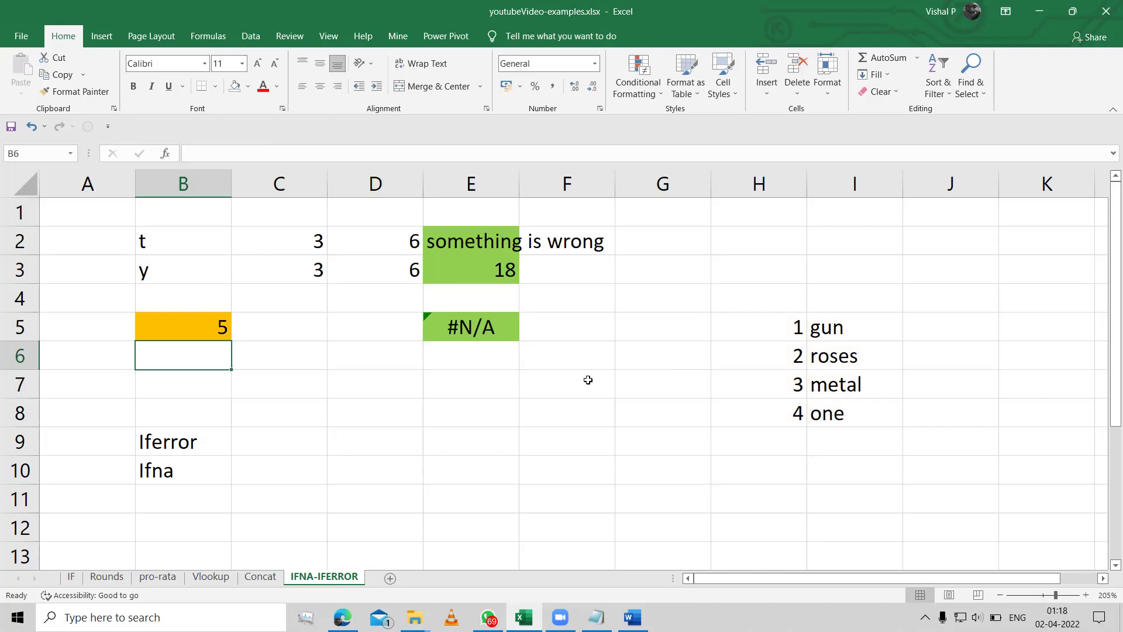
pyautogui.press('Up')
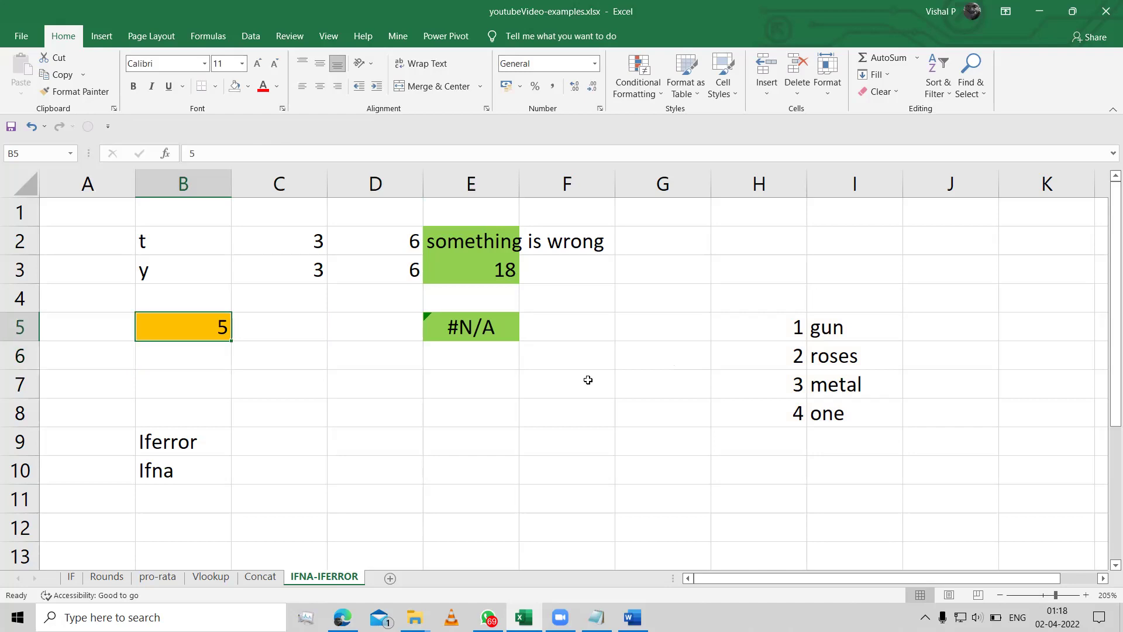
# Step: Test the VLOOKUP in E5 by setting B5 to 1, 2, 3 and 4 in turn, and clear B5
pyautogui.write('1')
pyautogui.press('Return')
pyautogui.press('Up')
pyautogui.write('2')
pyautogui.press('Return')
pyautogui.press('Up')
pyautogui.write('3')
pyautogui.press('Return')
pyautogui.press('Up')
pyautogui.write('4')
pyautogui.press('Return')
pyautogui.press('Up')
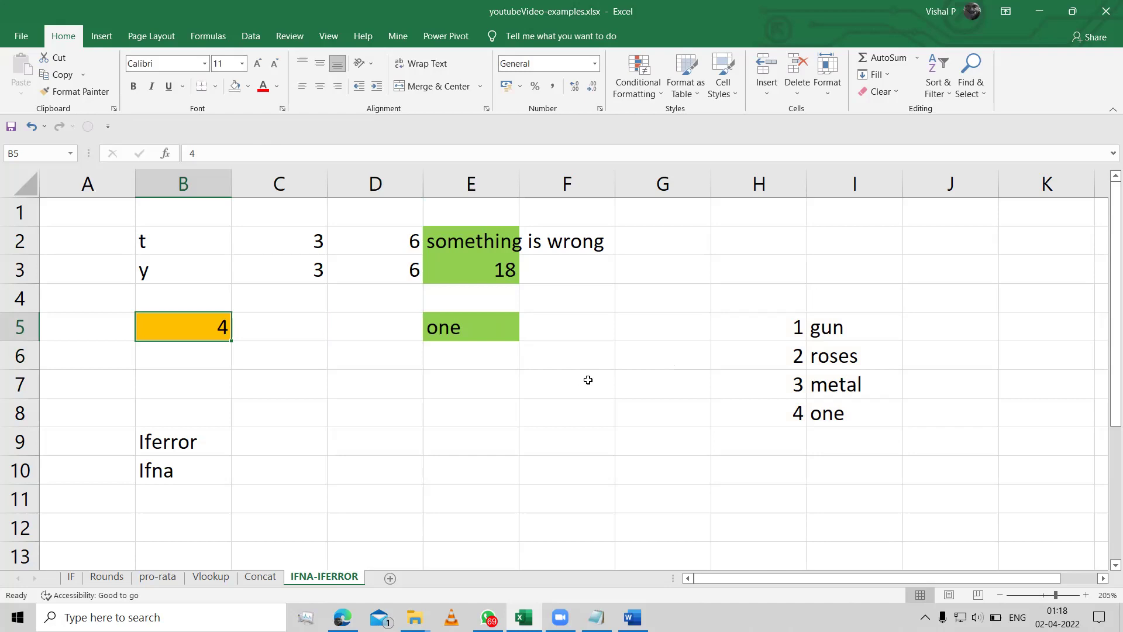
pyautogui.press('Delete')
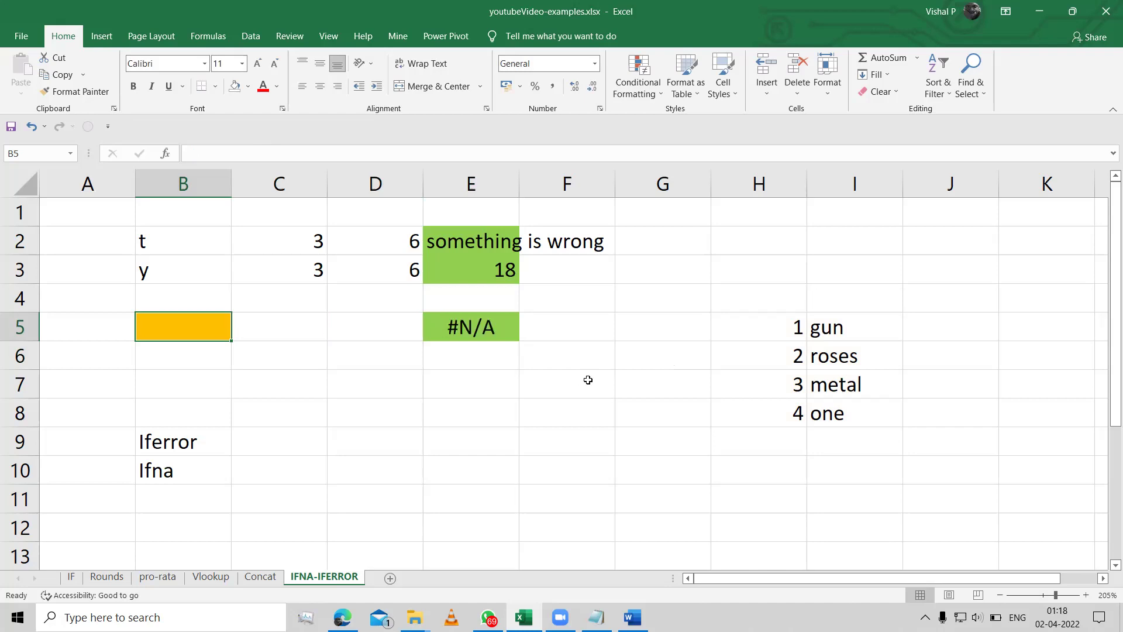
# Step: Wrap the VLOOKUP in E5 in IFNA with the fallback text "something is wrong you nuts"
pyautogui.press('Right')
pyautogui.press('Right')
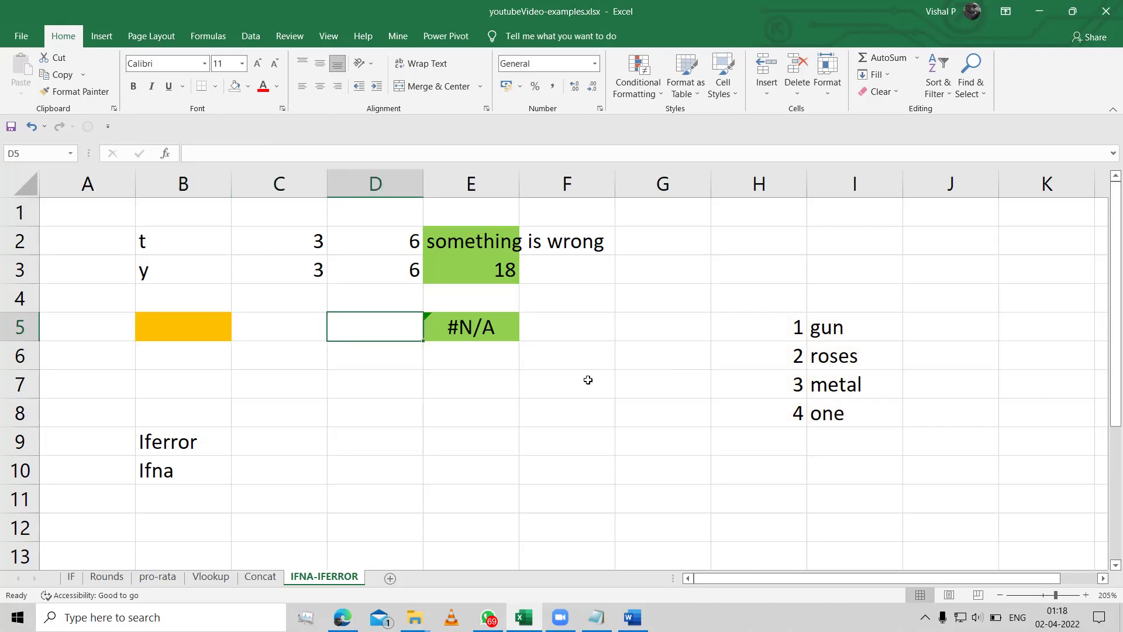
pyautogui.press('Right')
pyautogui.press('F2')
pyautogui.press('Left')
pyautogui.press('Left')
pyautogui.press('Left')
pyautogui.press('Left')
pyautogui.press('Left')
pyautogui.press('Left')
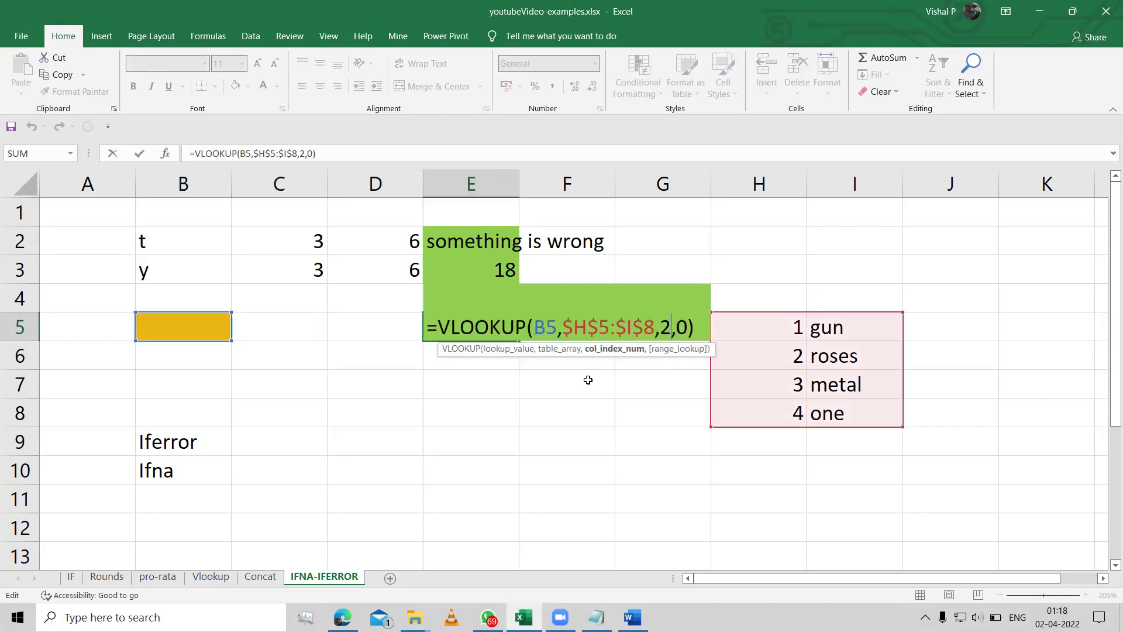
pyautogui.press('Left')
pyautogui.press('Left')
pyautogui.press('Left')
pyautogui.press('Left')
pyautogui.press('Left')
pyautogui.press('Left')
pyautogui.press('Left')
pyautogui.press('Left')
pyautogui.press('Left')
pyautogui.press('Left')
pyautogui.press('Left')
pyautogui.press('Left')
pyautogui.press('Left')
pyautogui.press('Left')
pyautogui.press('Left')
pyautogui.press('Left')
pyautogui.press('Left')
pyautogui.press('Left')
pyautogui.press('Left')
pyautogui.press('Left')
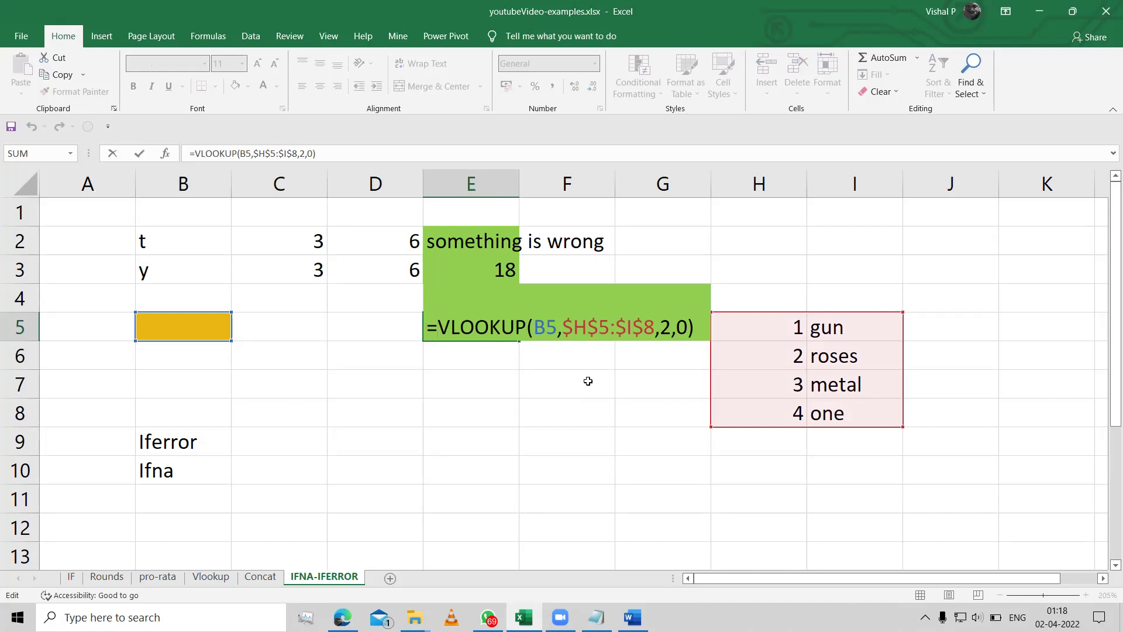
pyautogui.write('ifna')
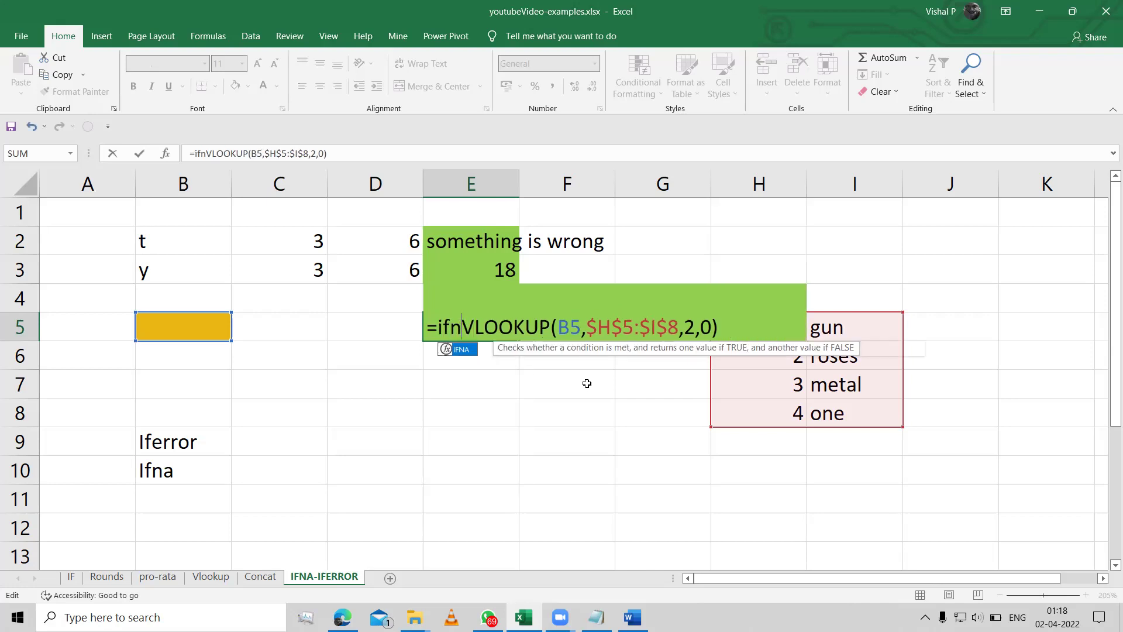
pyautogui.press('Tab')
pyautogui.press('Right')
pyautogui.press('Right')
pyautogui.press('Right')
pyautogui.press('Right')
pyautogui.press('Right')
pyautogui.press('Right')
pyautogui.press('Right')
pyautogui.press('Right')
pyautogui.press('Right')
pyautogui.press('Right')
pyautogui.press('Right')
pyautogui.press('Right')
pyautogui.press('Right')
pyautogui.press('Right')
pyautogui.press('Right')
pyautogui.press('Right')
pyautogui.press('Right')
pyautogui.press('Right')
pyautogui.press('Right')
pyautogui.press('Right')
pyautogui.press('Right')
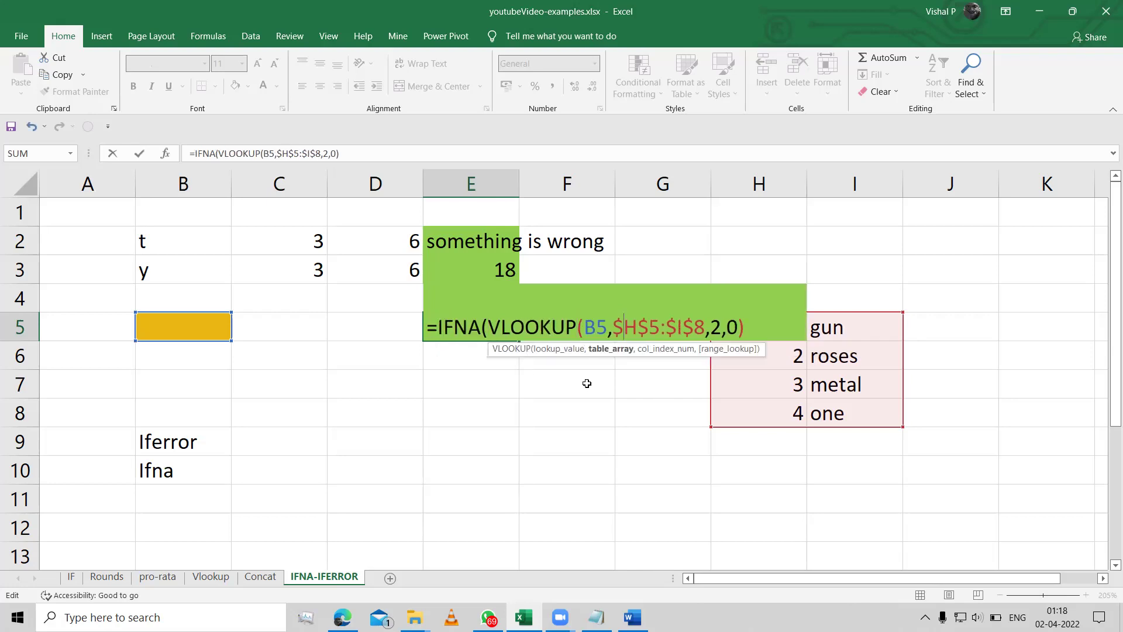
pyautogui.press('Right')
pyautogui.press('Right')
pyautogui.press('Right')
pyautogui.press('Right')
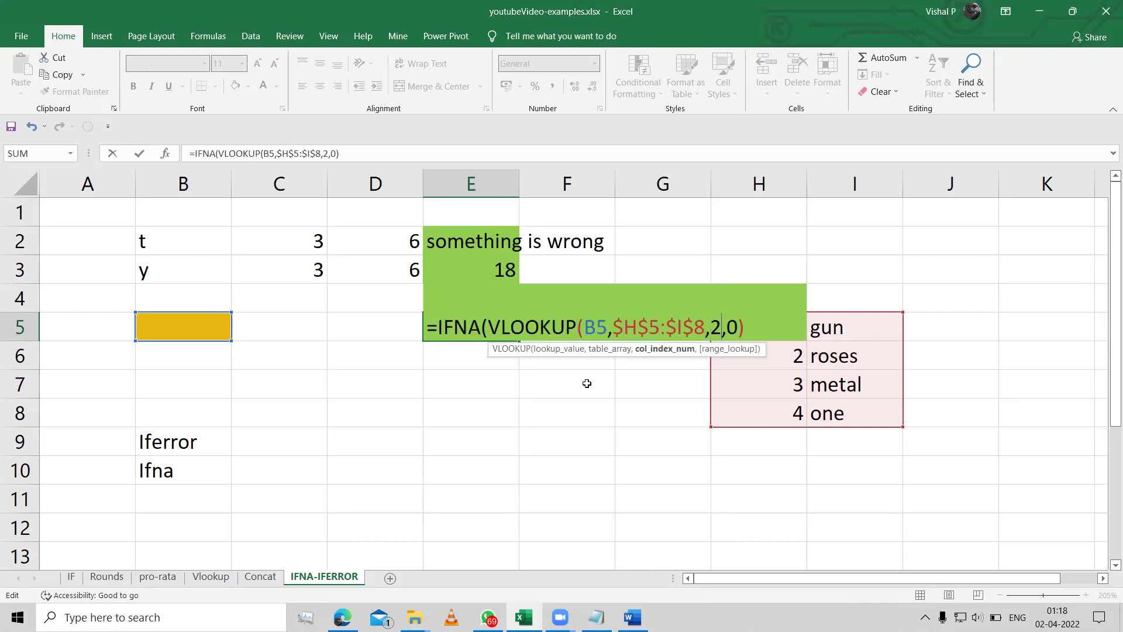
pyautogui.write(',')
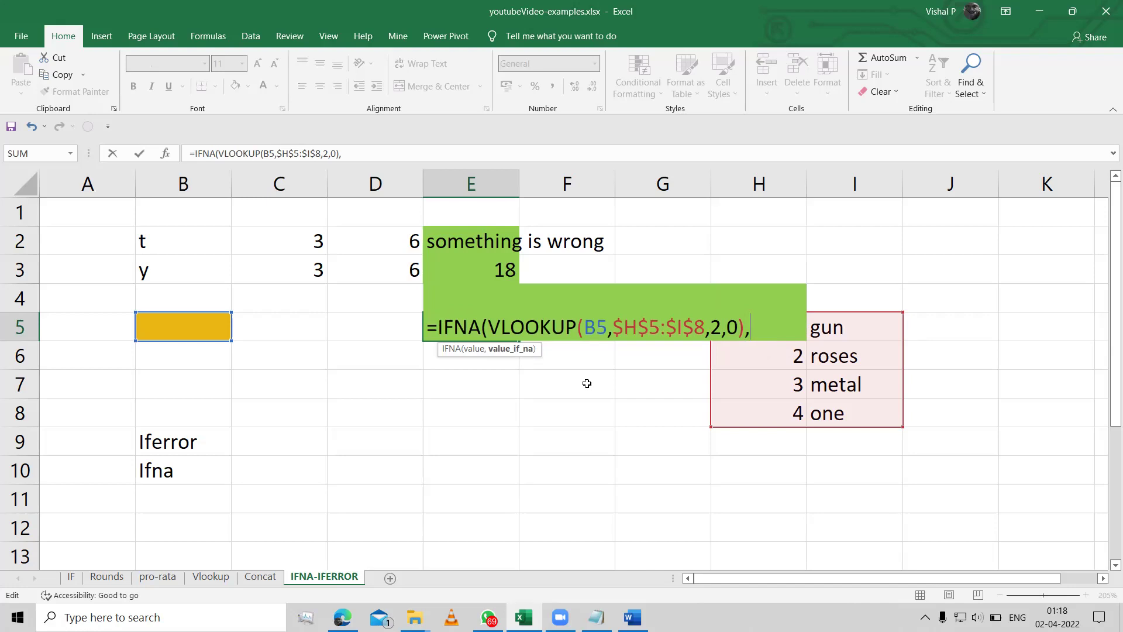
pyautogui.write('"something is wrong you')
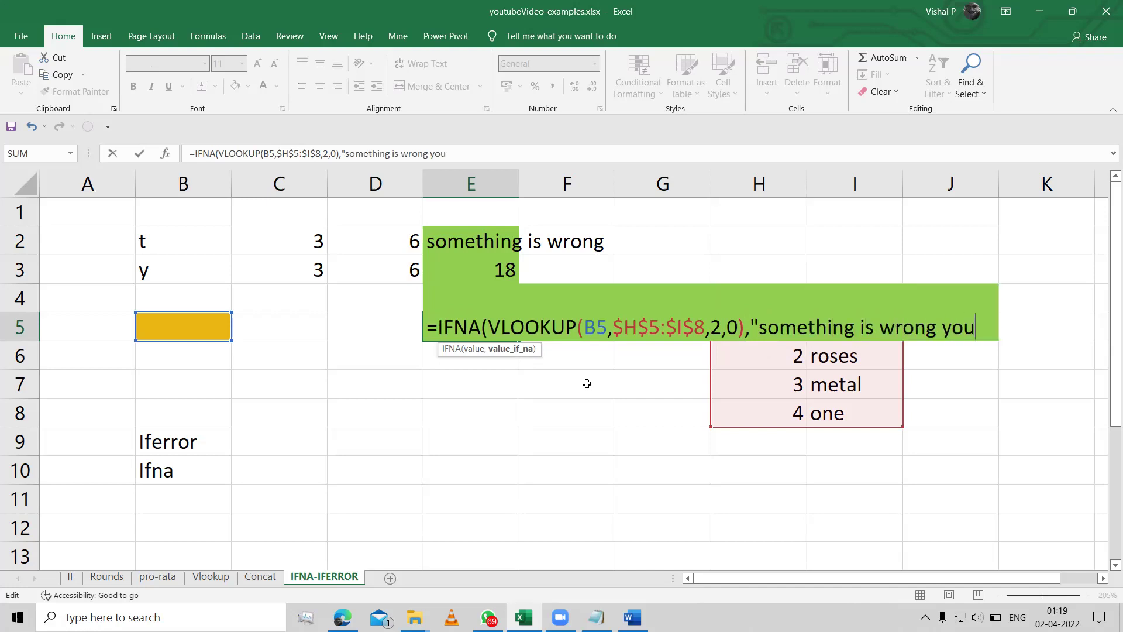
pyautogui.write(' nuts"')
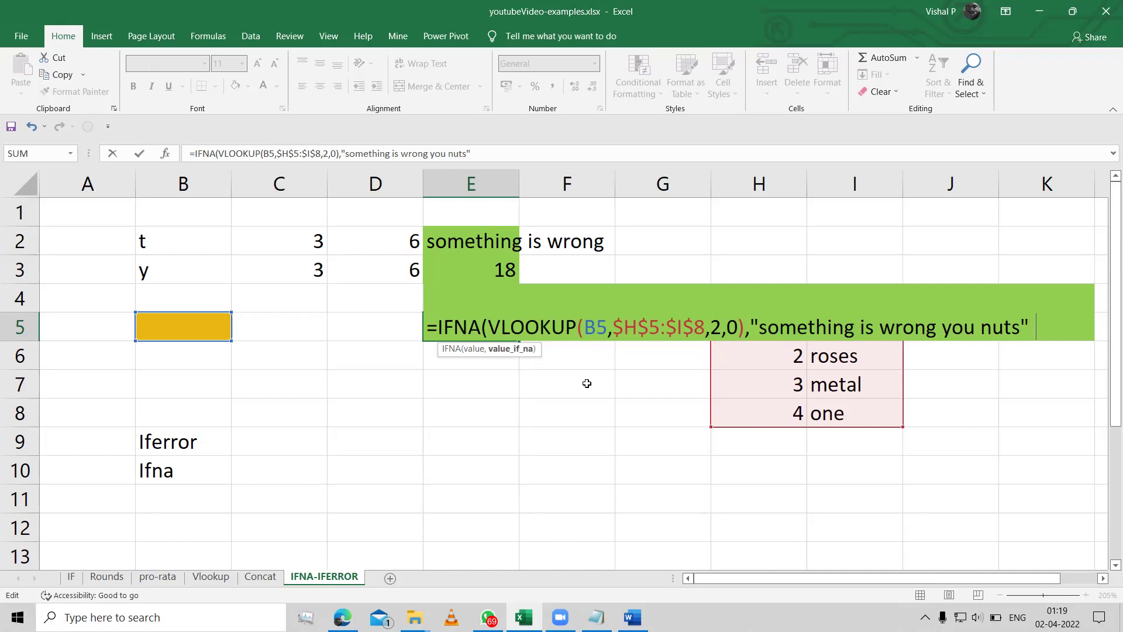
pyautogui.press('BackSpace')
pyautogui.write(')')
pyautogui.press('Return')
# Step: Examine the IFNA formula in E5 and its lookup cell B5, leaving both unedited
pyautogui.press('Up')
pyautogui.press('Return')
pyautogui.press('Up')
pyautogui.press('F2')
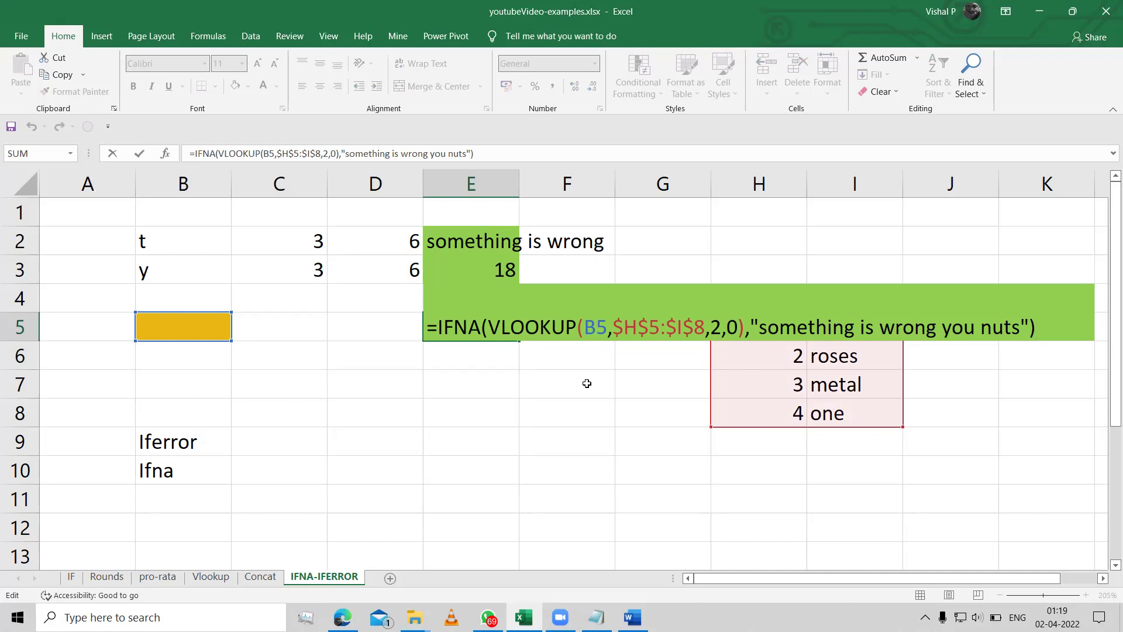
pyautogui.press('Escape')
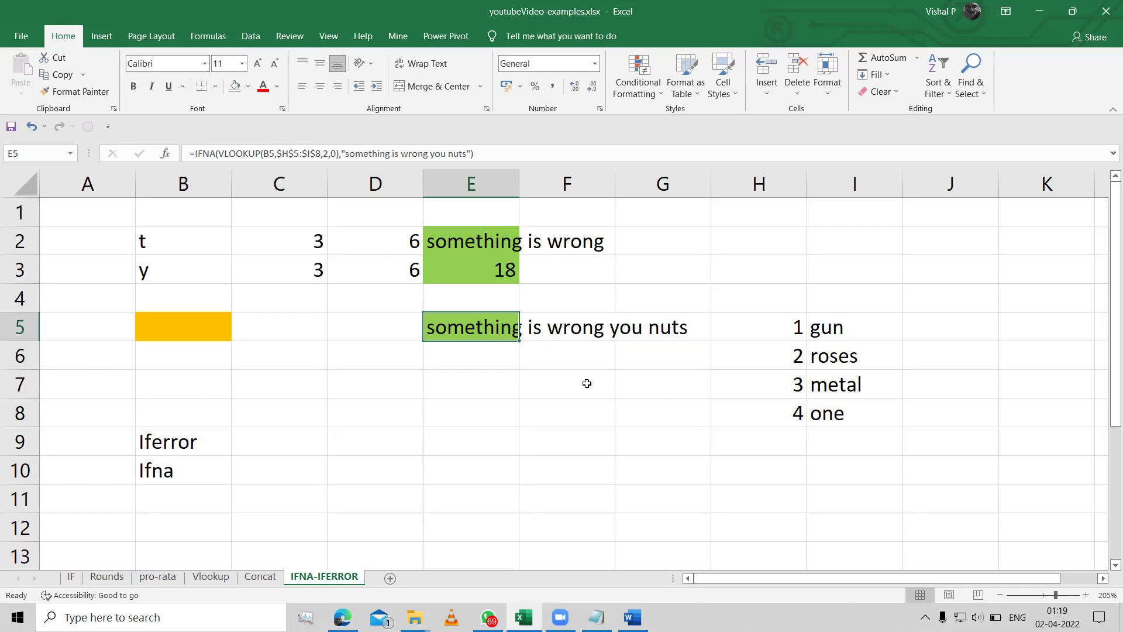
pyautogui.press('Left')
pyautogui.press('Left')
pyautogui.press('Left')
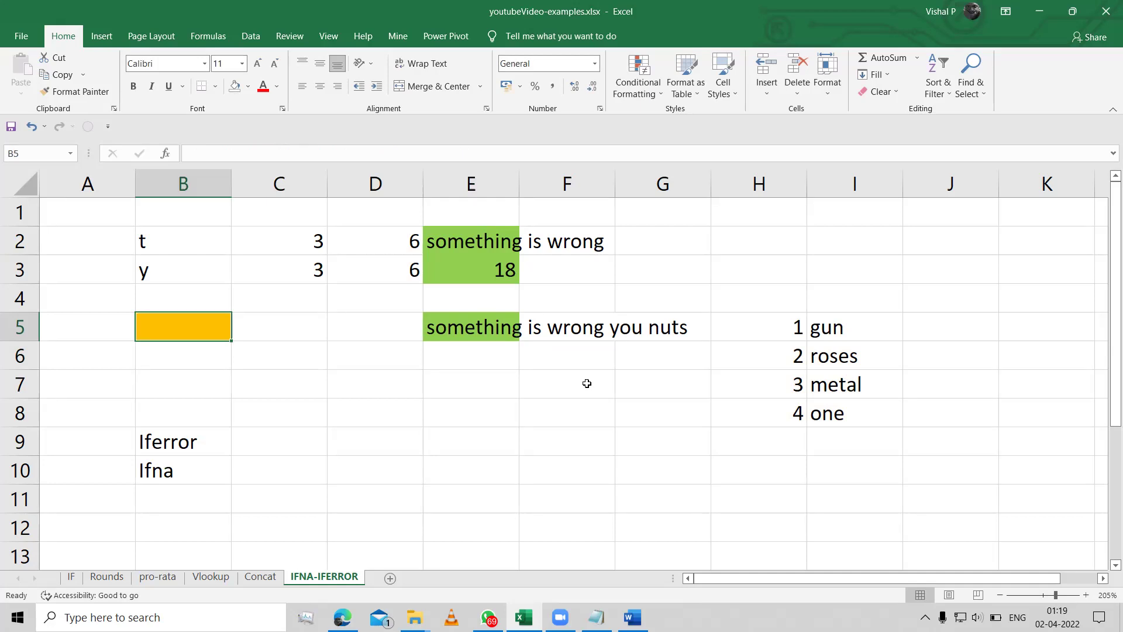
pyautogui.press('F2')
pyautogui.press('Escape')
pyautogui.press('F2')
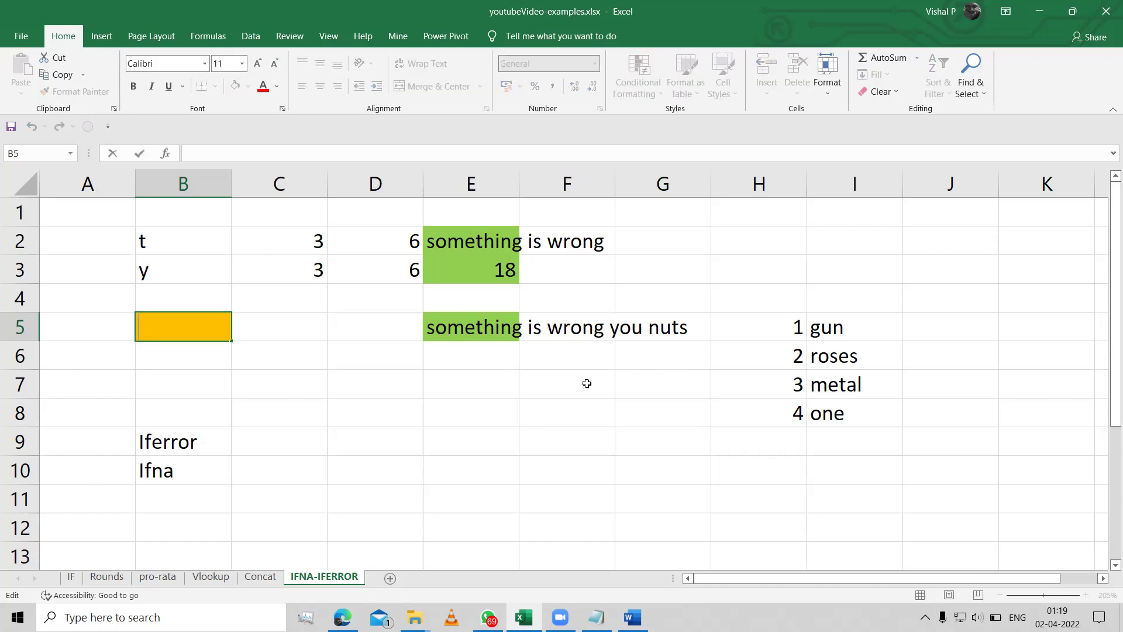
pyautogui.press('Escape')
pyautogui.click(491, 331)
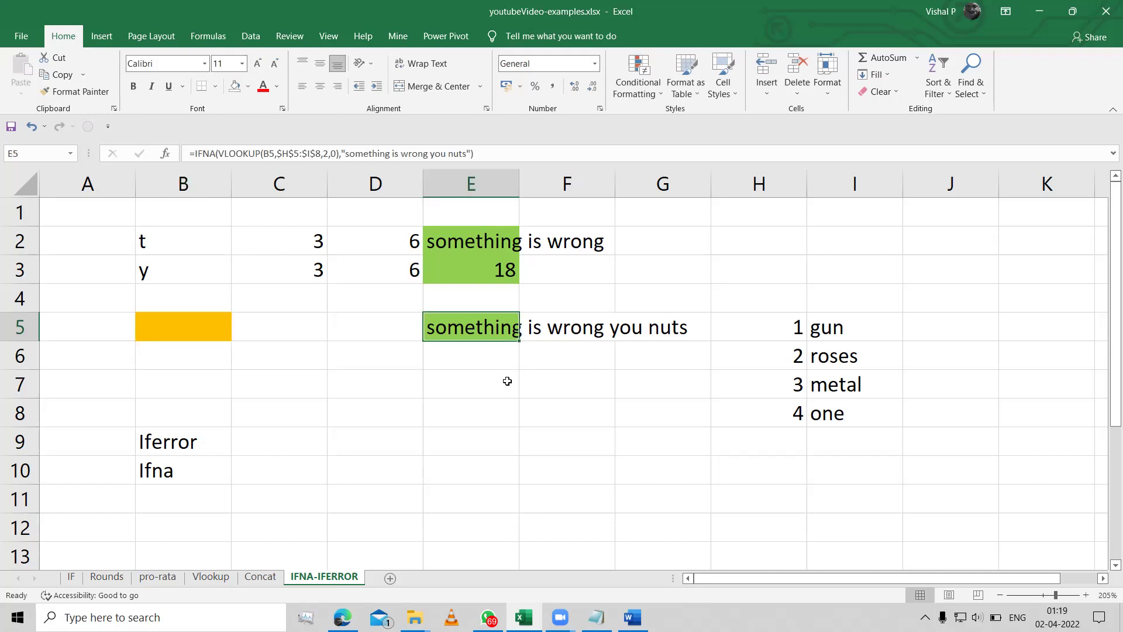
pyautogui.press('F2')
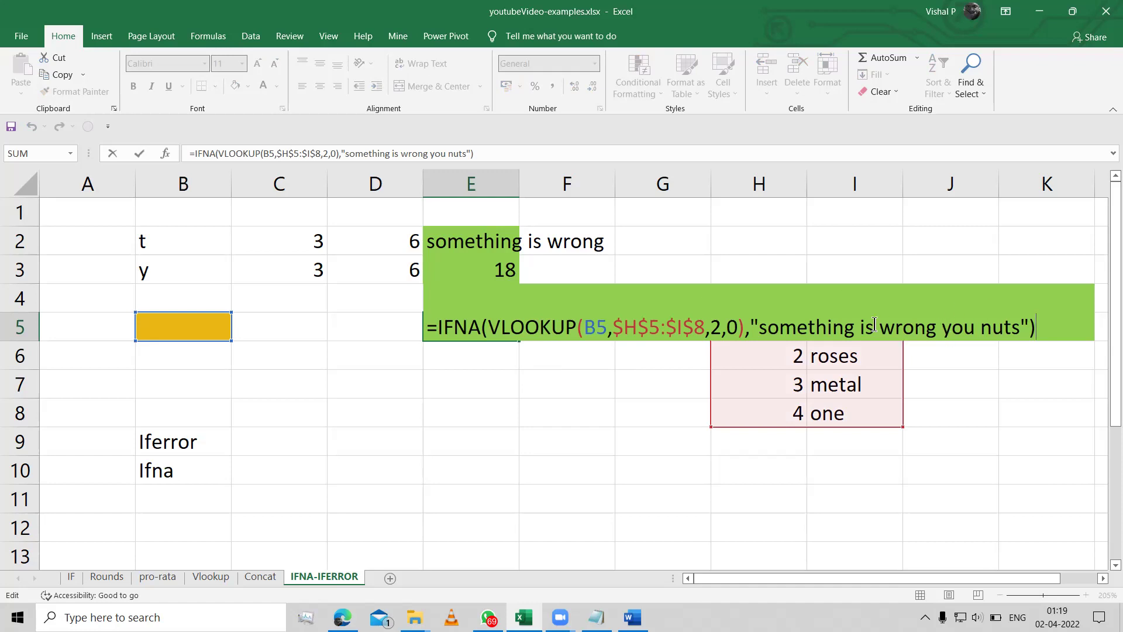
pyautogui.click(434, 346)
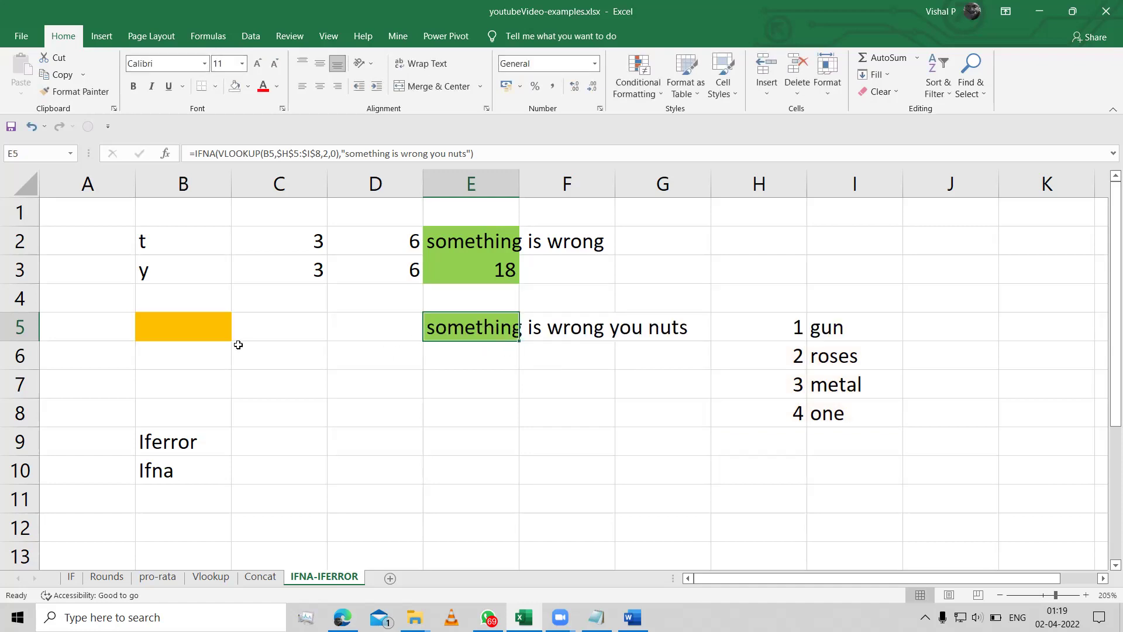
# Step: Test the IFNA formula in E5 by setting the lookup cell B5 to 2, 1, 4 and finally 5
pyautogui.click(221, 334)
pyautogui.write('2')
pyautogui.press('Return')
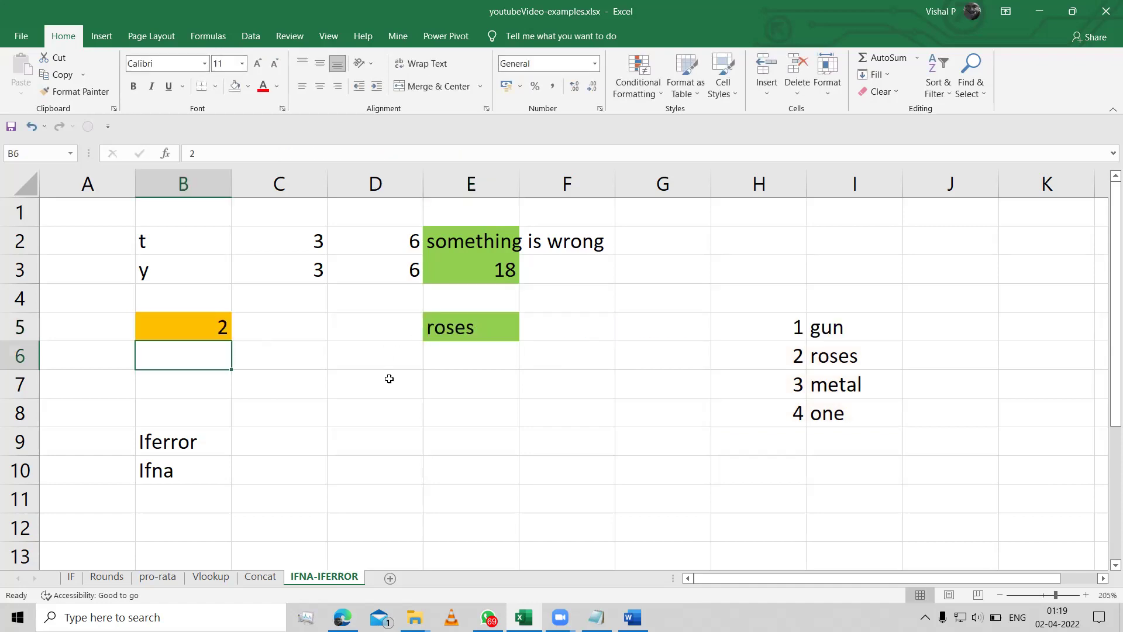
pyautogui.press('BackSpace')
pyautogui.write('1')
pyautogui.press('Return')
pyautogui.press('Up')
pyautogui.write('4')
pyautogui.press('Return')
pyautogui.press('Up')
pyautogui.write('5')
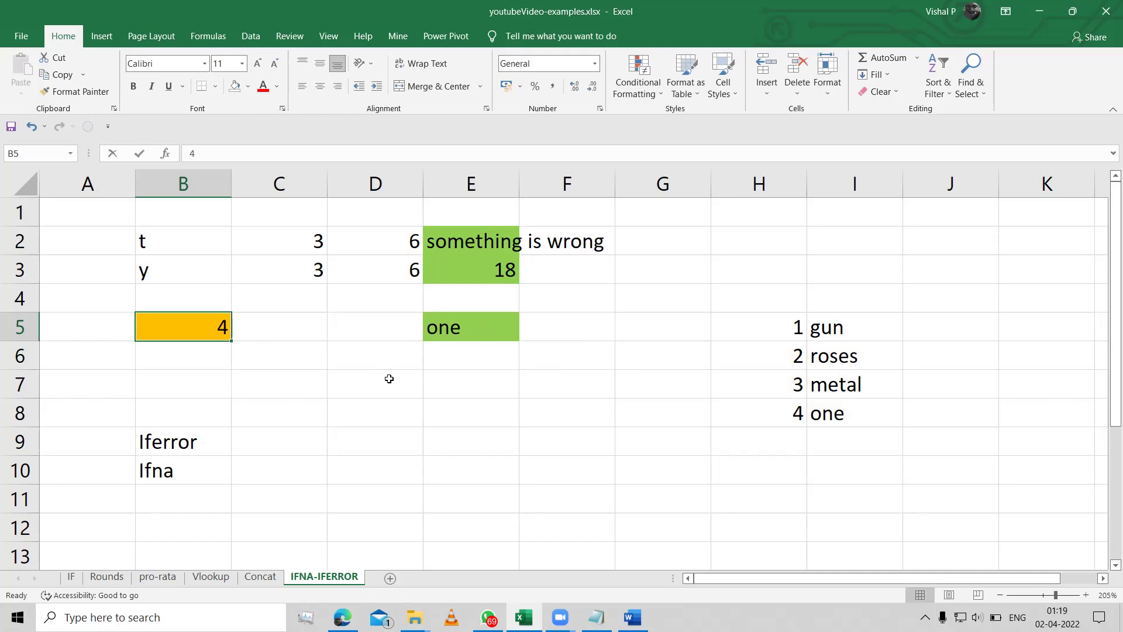
pyautogui.press('Return')
pyautogui.press('Up')
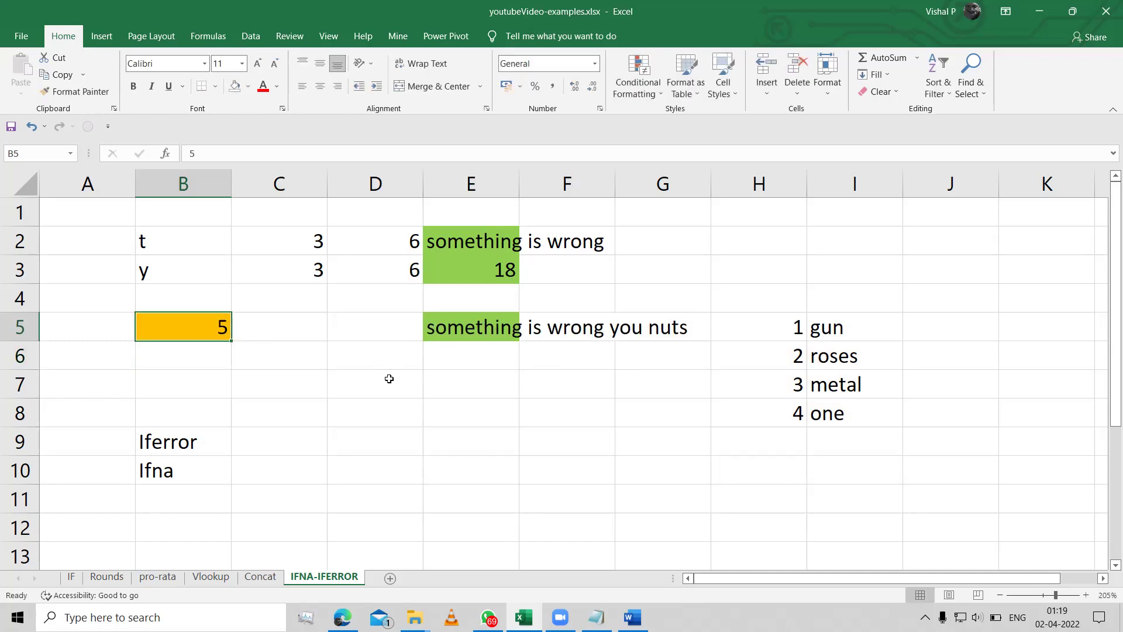
# Step: Review the Iferror and Ifna labels, the nested IF formula in D12 of the IF sheet, and the IFNA formula in E5
pyautogui.click(193, 447)
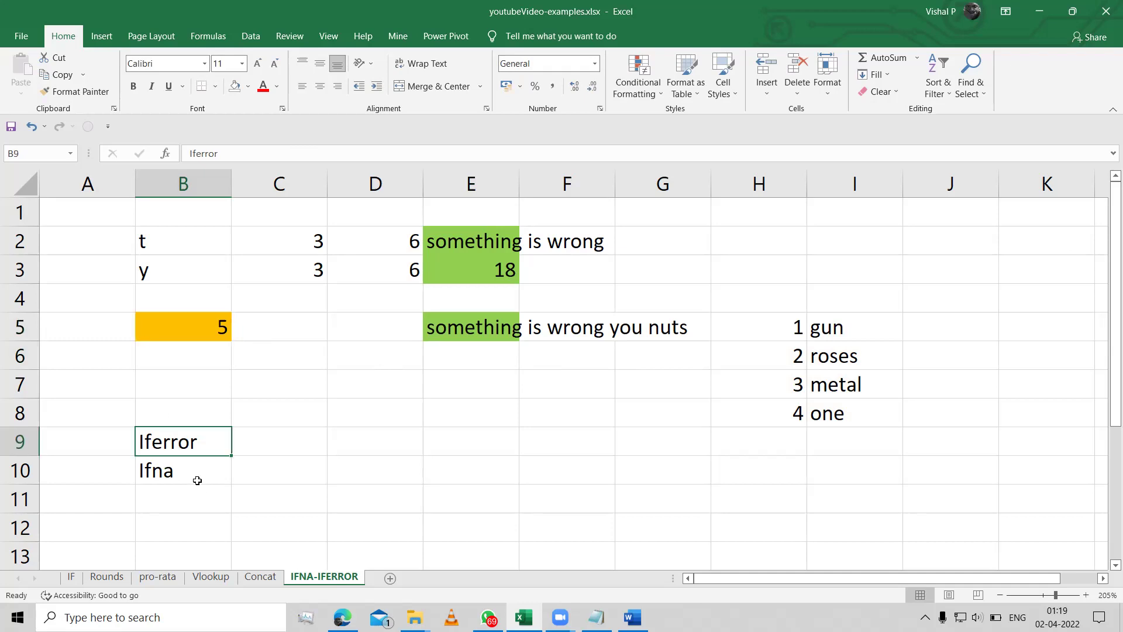
pyautogui.keyDown('ctrl'); pyautogui.click(196, 477); pyautogui.keyUp('ctrl')
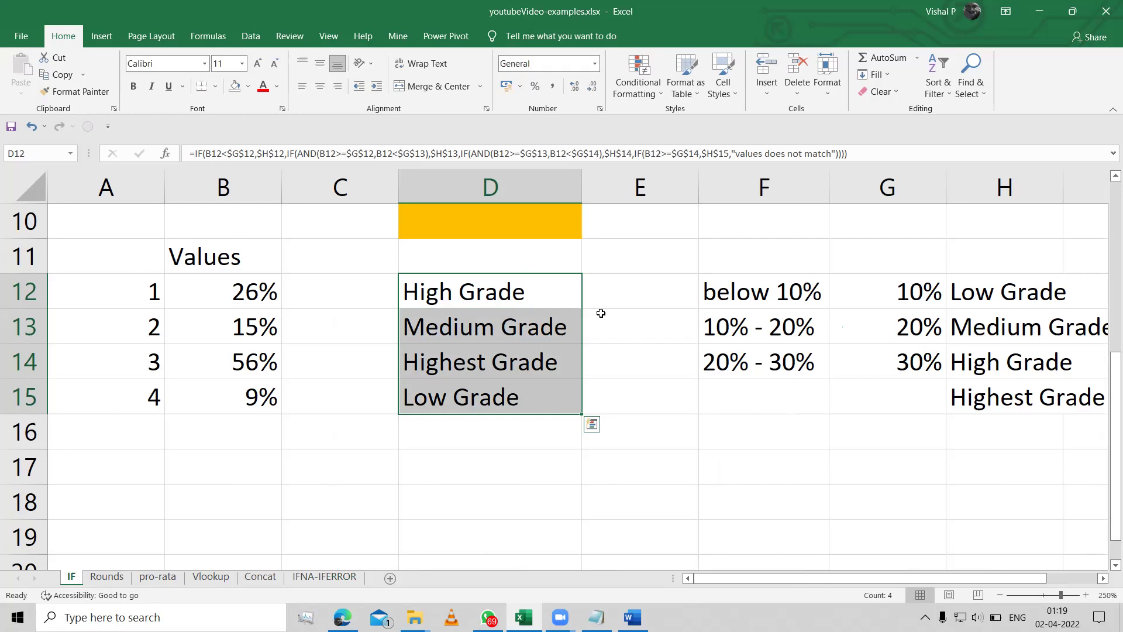
pyautogui.click(540, 293)
pyautogui.doubleClick(540, 293)
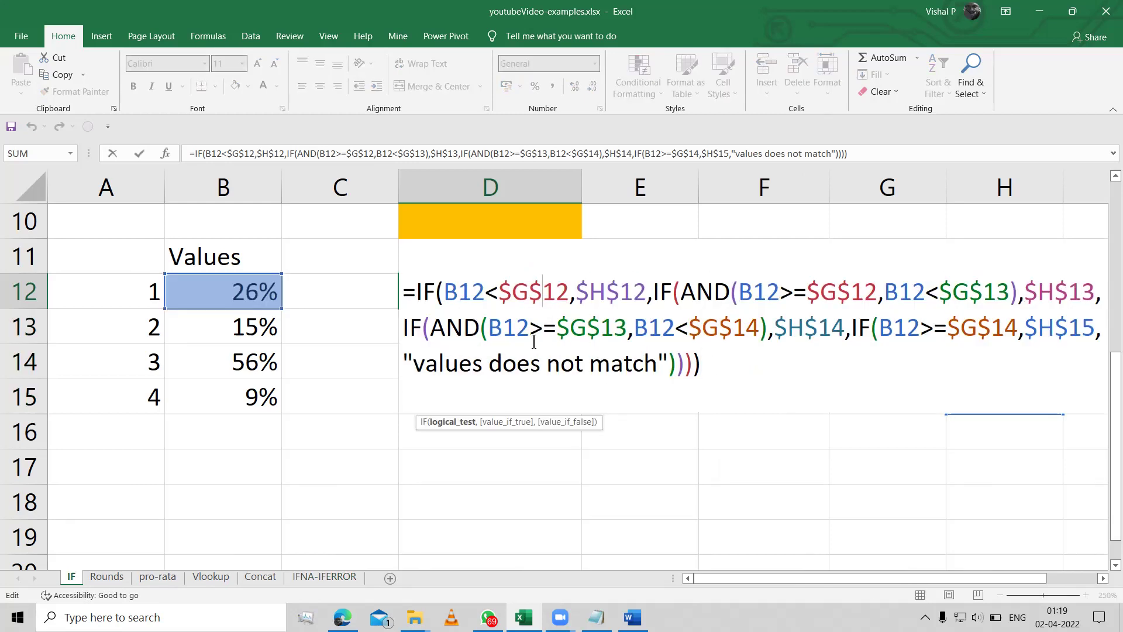
pyautogui.press('Escape')
pyautogui.click(321, 576)
pyautogui.doubleClick(469, 334)
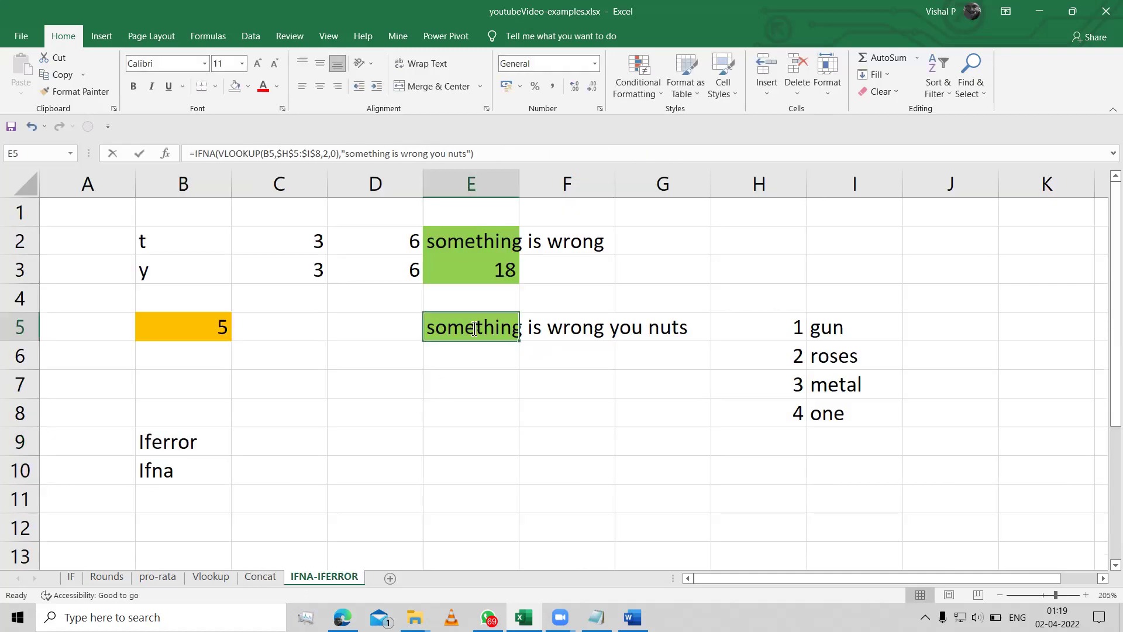
pyautogui.press('Escape')
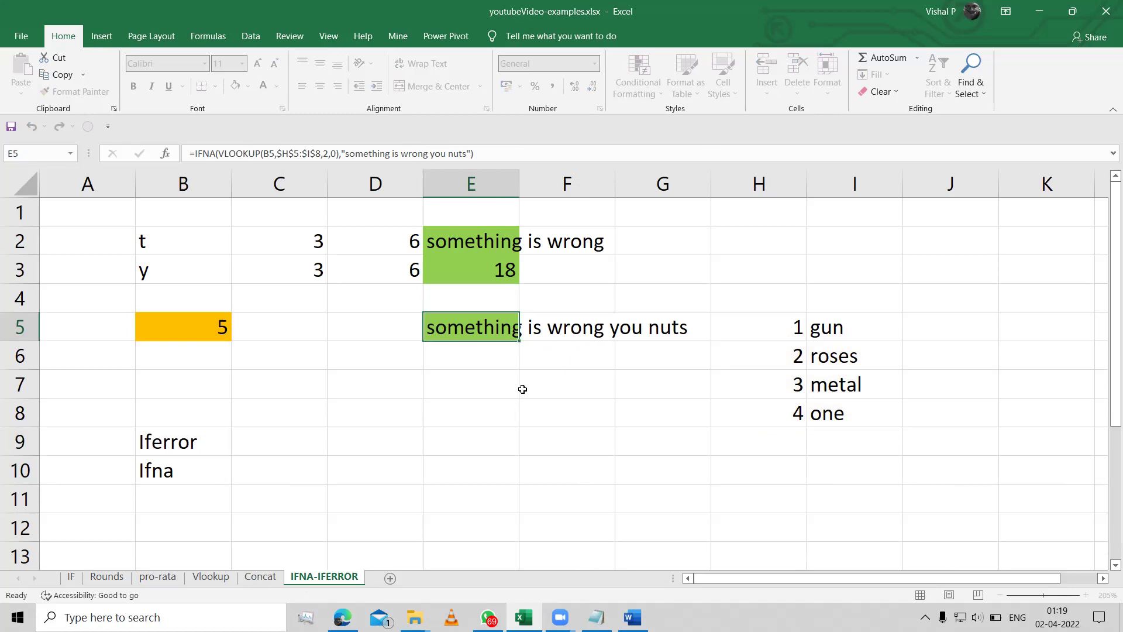
pyautogui.click(485, 374)
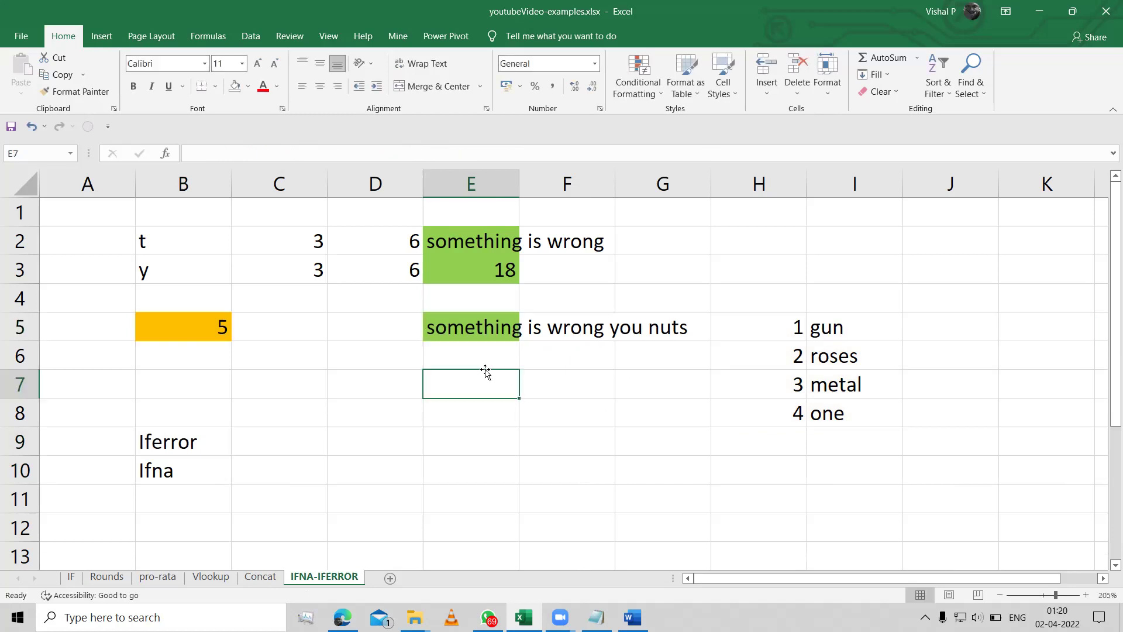
pyautogui.click(491, 354)
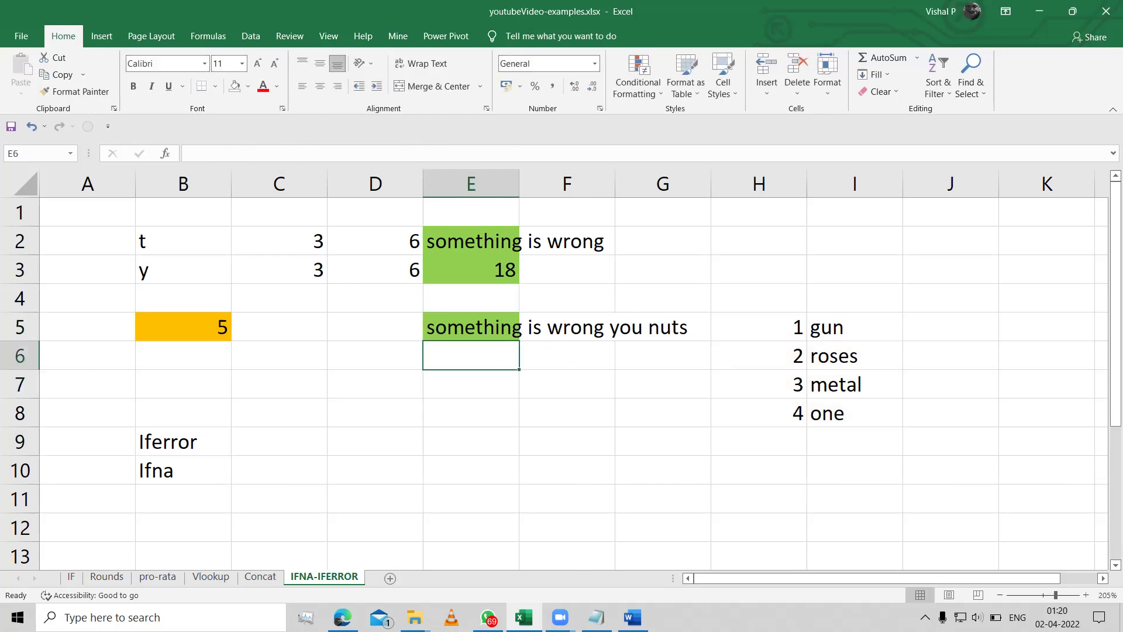